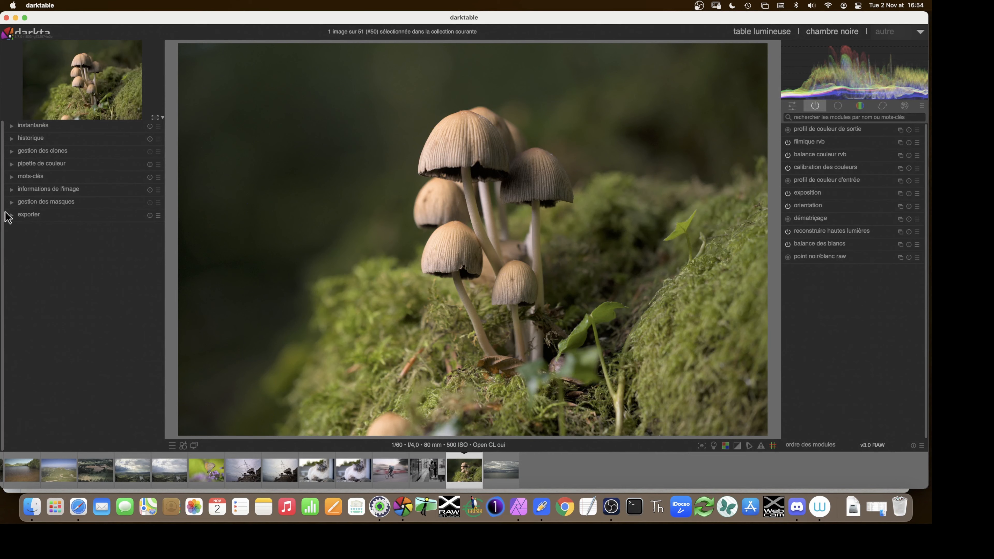
- Open the mask manager, create a new instance of the exposition module, and enable its drawn mask
click(12, 203)
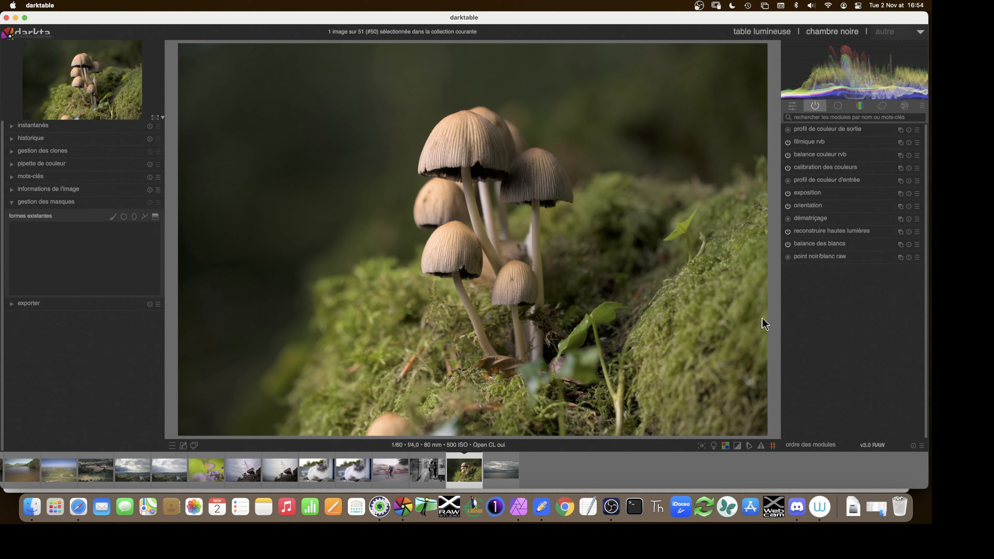
click(901, 193)
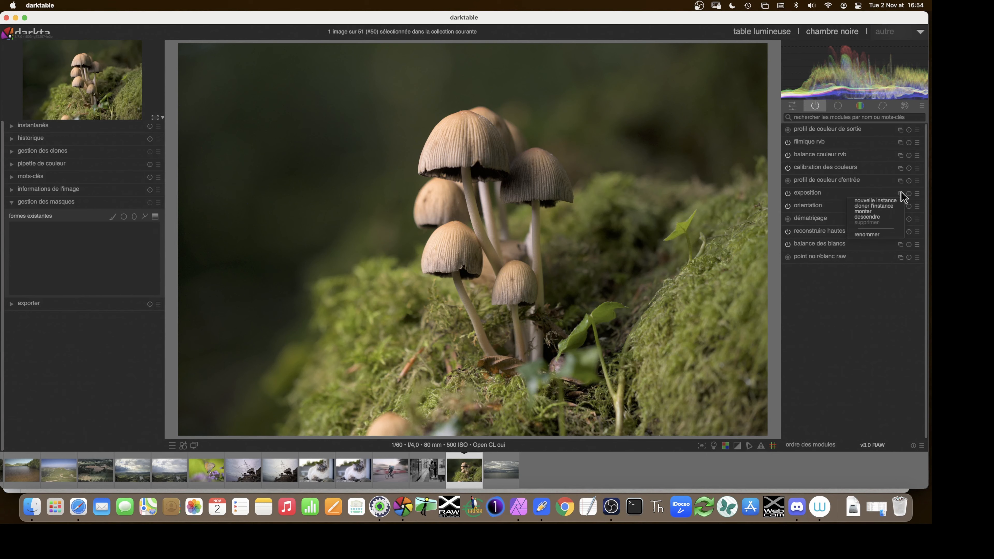
click(890, 199)
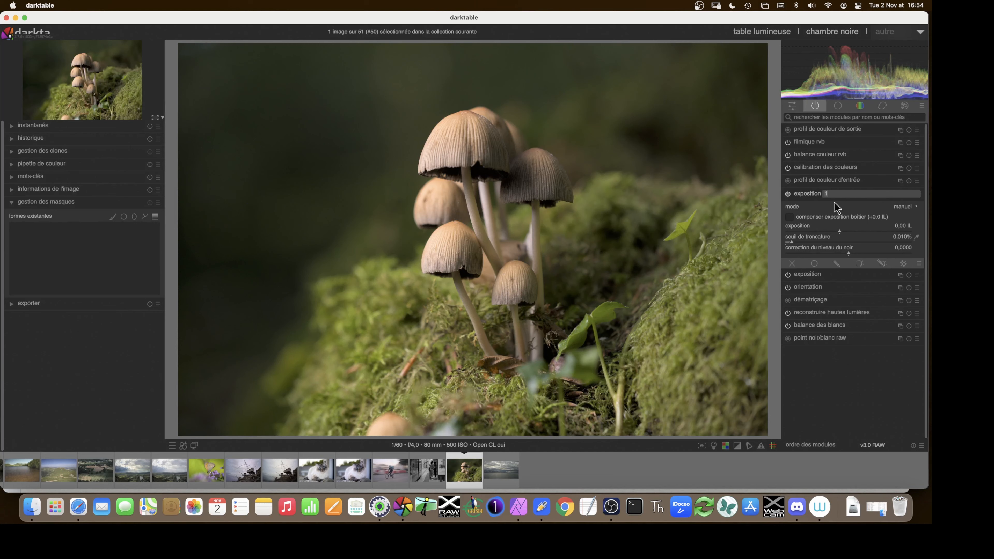
click(841, 262)
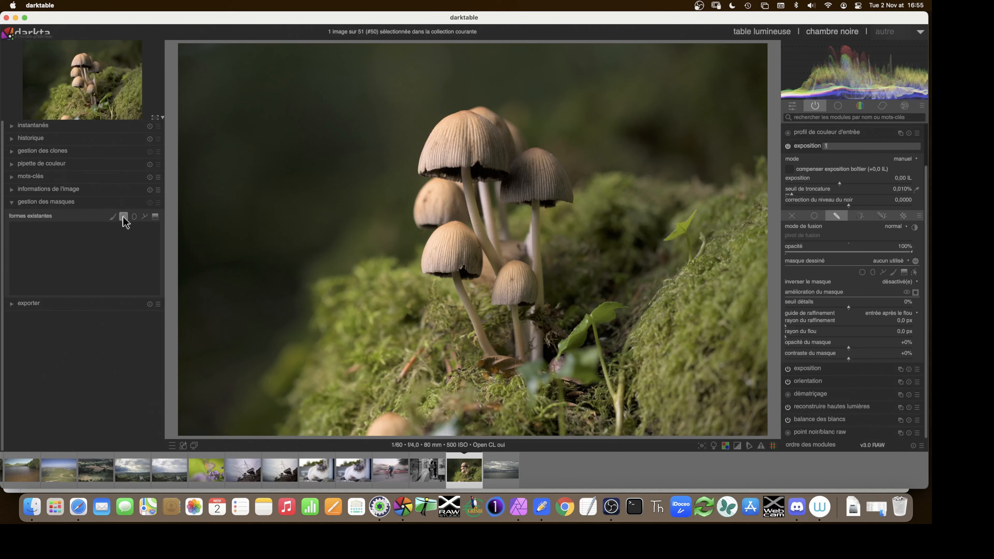
- Create an ellipse from the mask manager over the leftmost mushroom caps, rotated to about -98° and with its feathering reduced
click(134, 216)
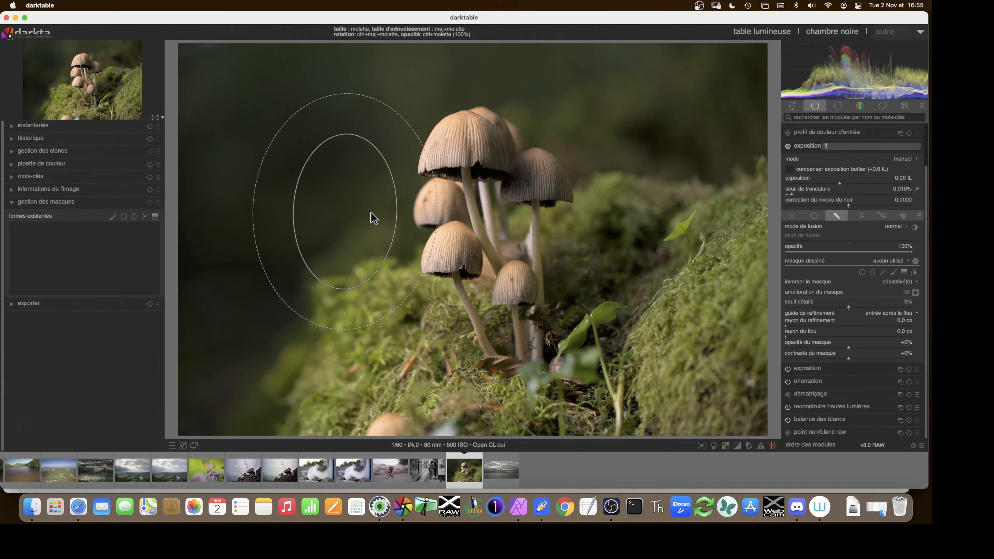
ctrl+shift+scroll(376, 218, down, 10)
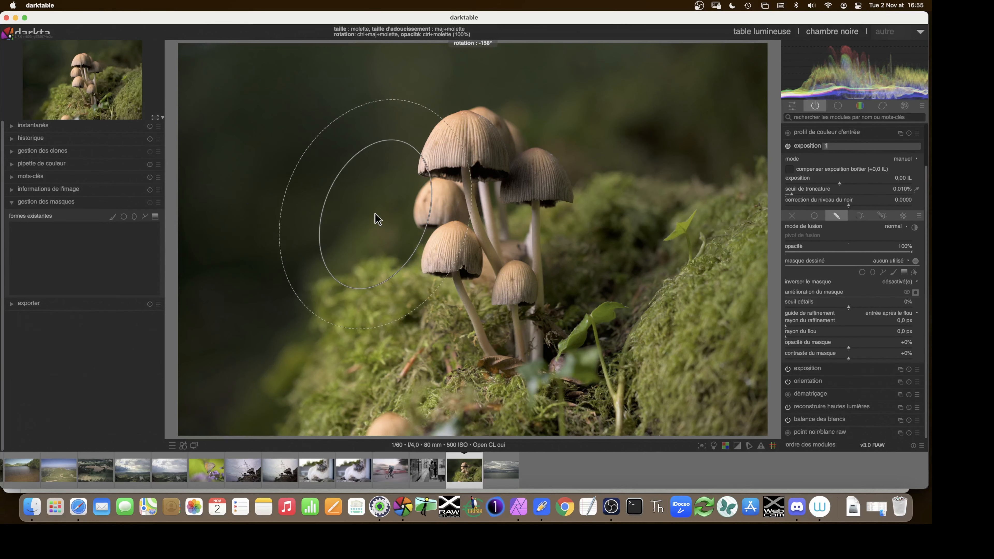
ctrl+shift+scroll(377, 219, down, 5)
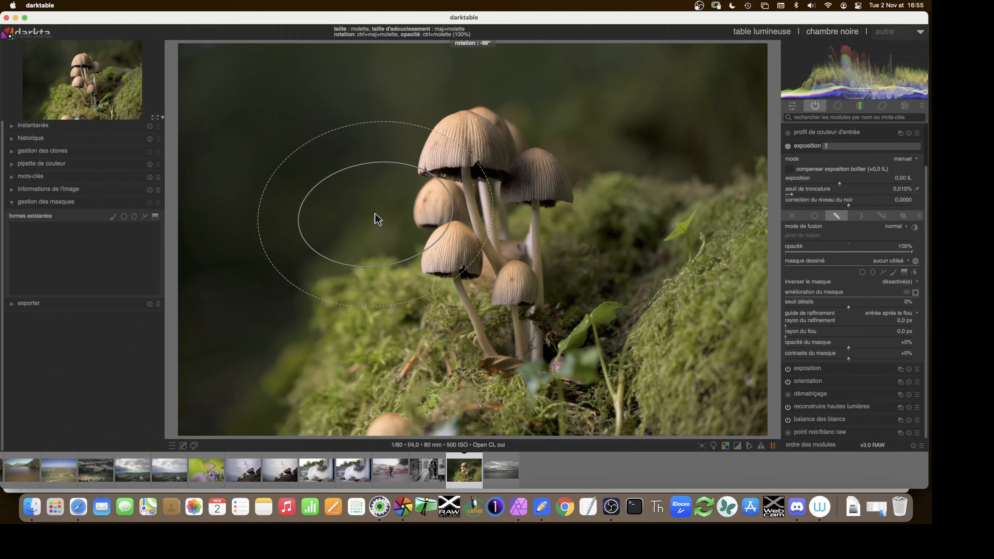
shift+scroll(376, 218, down, 5)
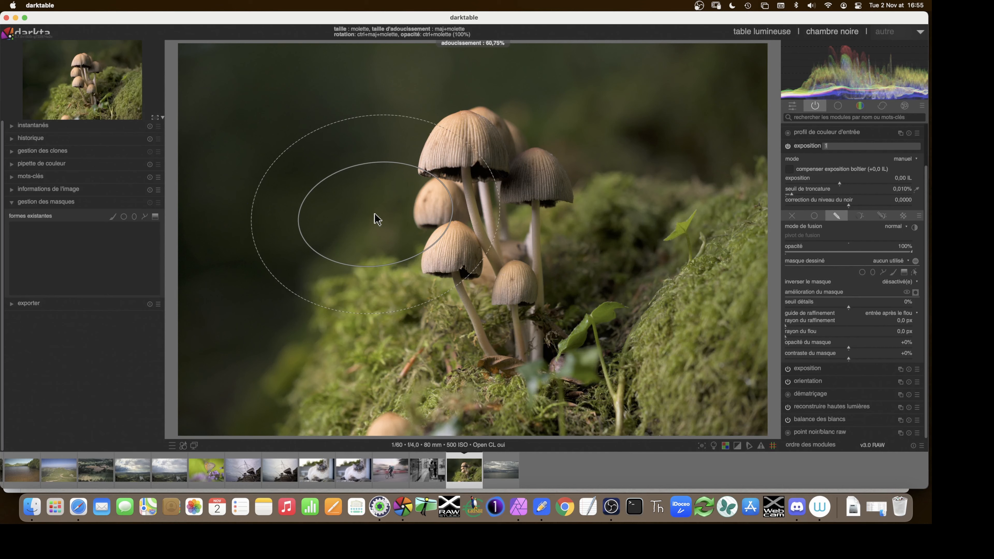
shift+scroll(376, 218, down, 10)
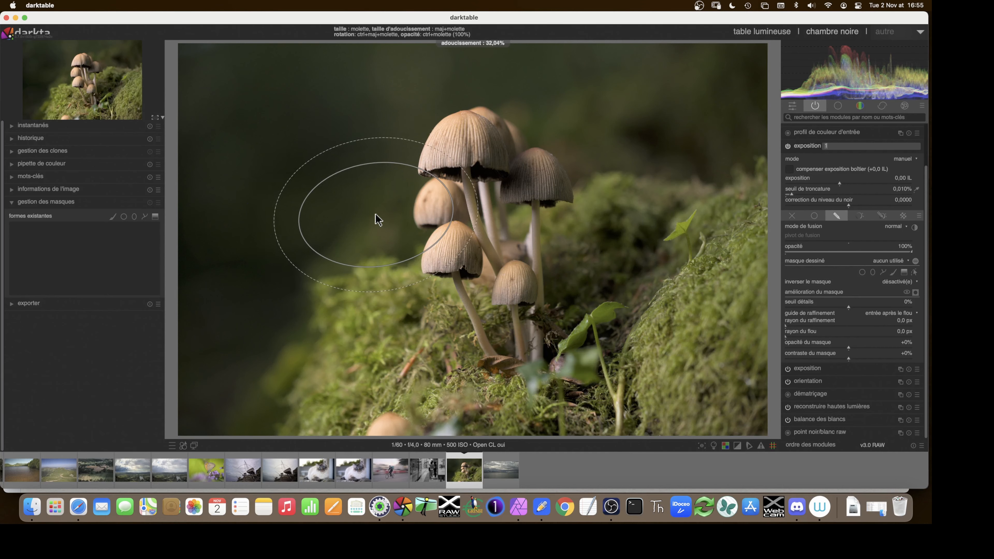
shift+scroll(377, 218, down, 6)
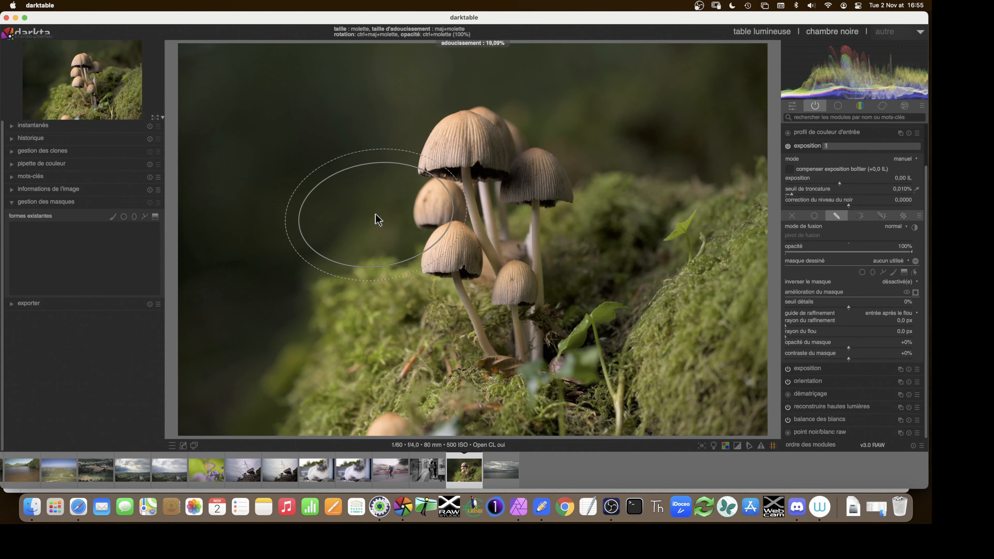
shift+scroll(375, 215, down, 6)
scroll(383, 223, down, 1)
click(368, 276)
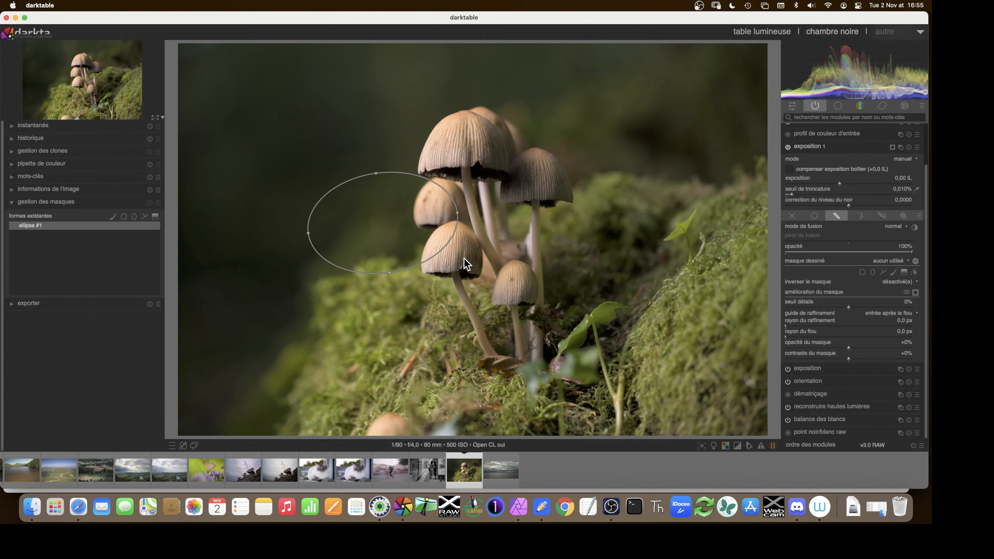
- Try the exposition 1 exposure at about 1.63 IL and -2.04 IL, and return it to 0.00 IL
click(867, 182)
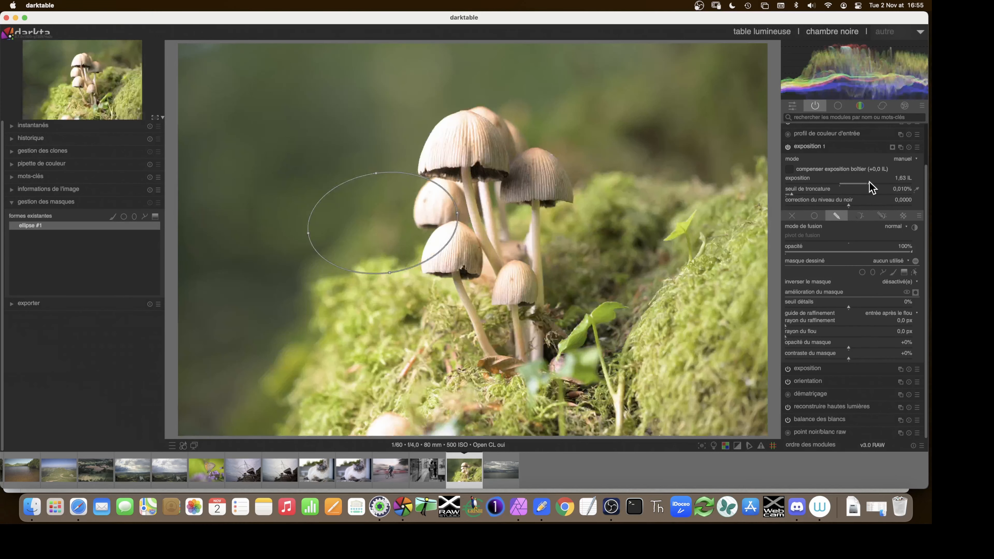
click(803, 183)
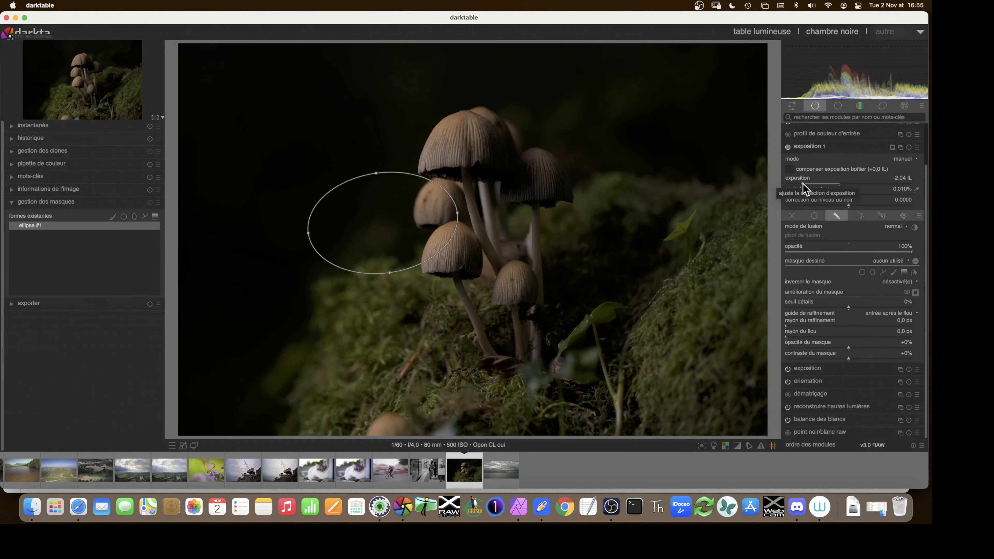
click(839, 182)
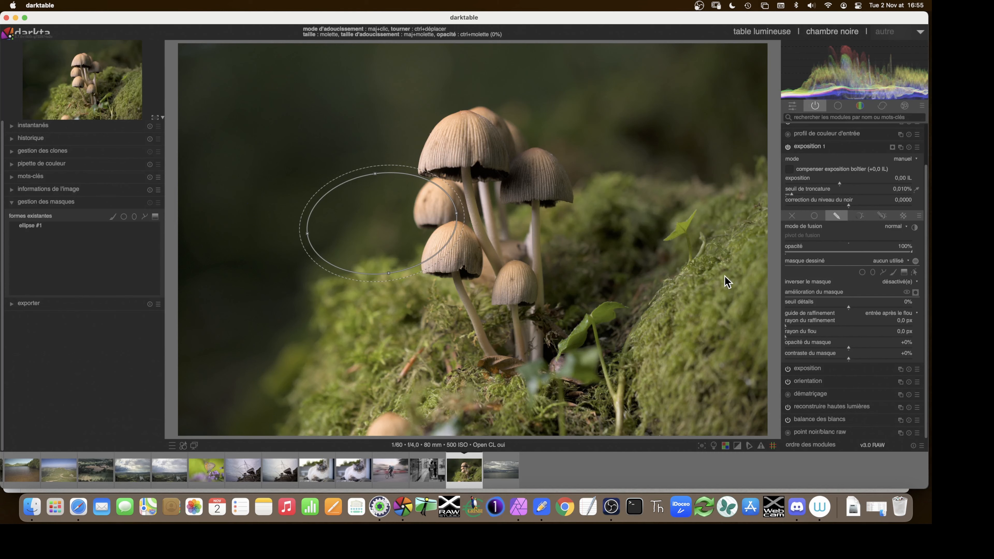
- Delete ellipse #1 from the mask manager and place a new one from exposition 1's drawn-mask controls over the leftmost mushroom caps
right_click(30, 230)
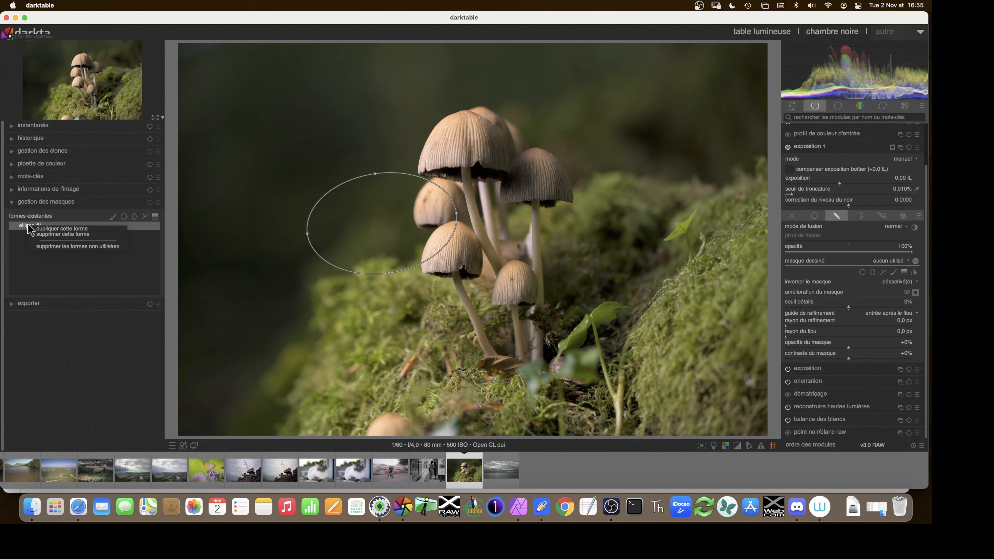
click(39, 234)
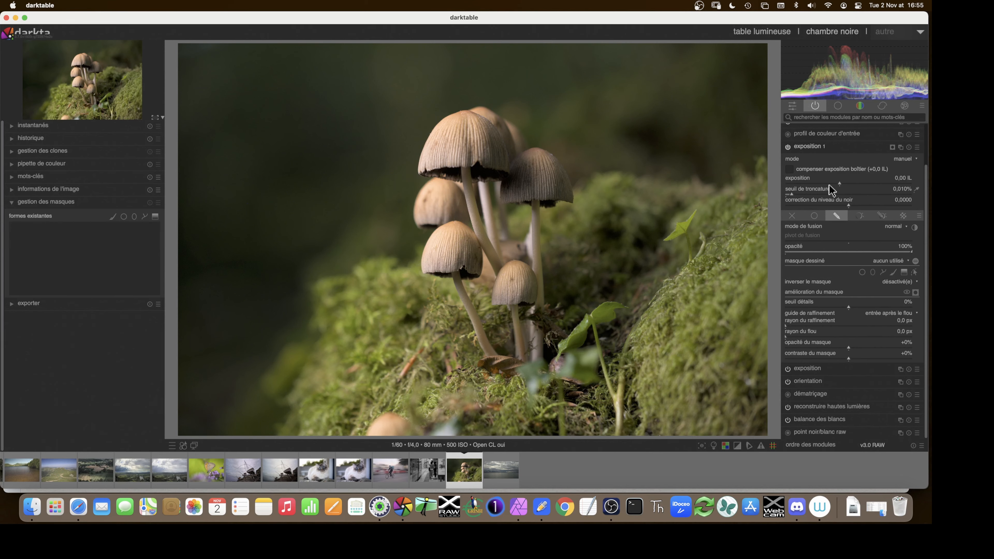
click(873, 272)
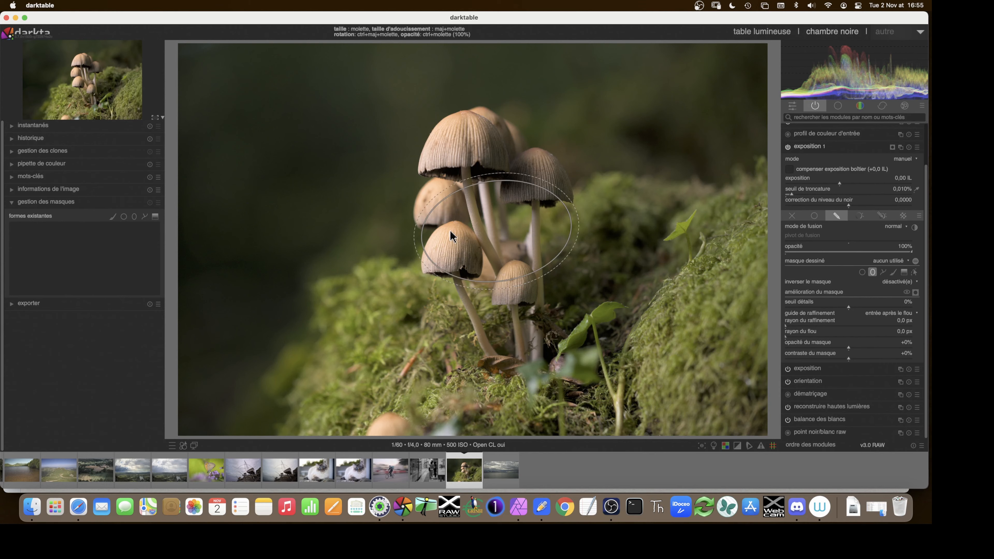
click(395, 237)
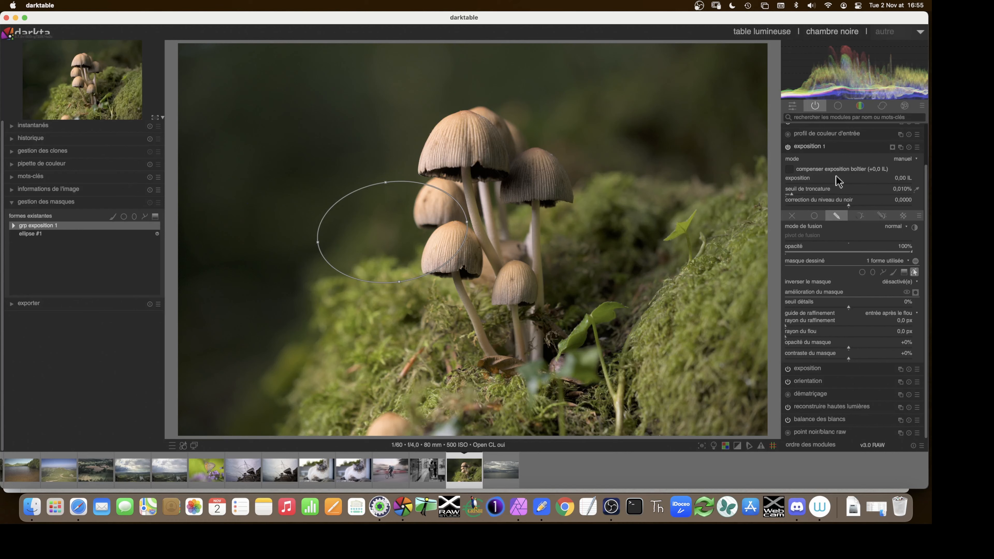
- Test darkening and brightening inside the ellipse, up to about 2.51 IL, and reset the exposure to 0.00 IL
click(872, 183)
drag(810, 184, 885, 184)
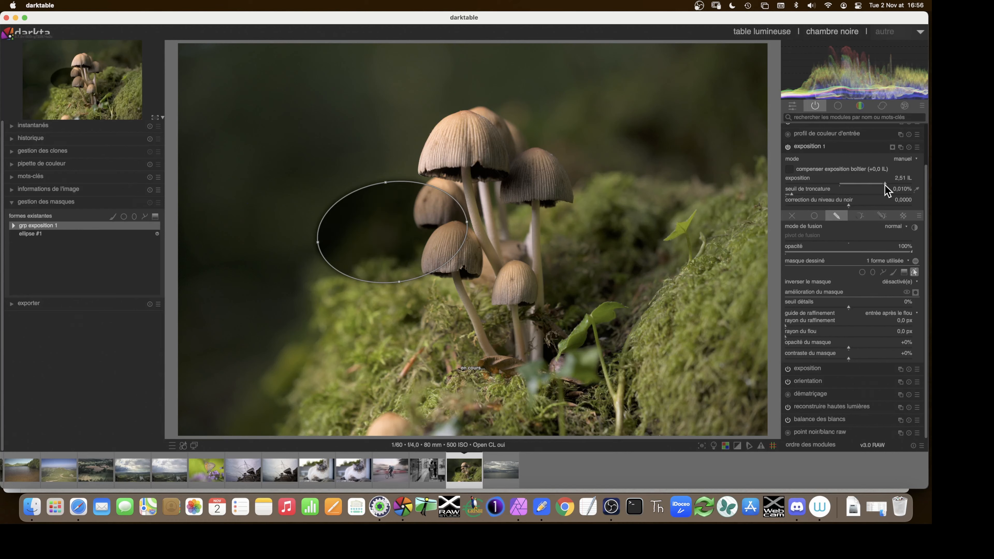
double_click(849, 191)
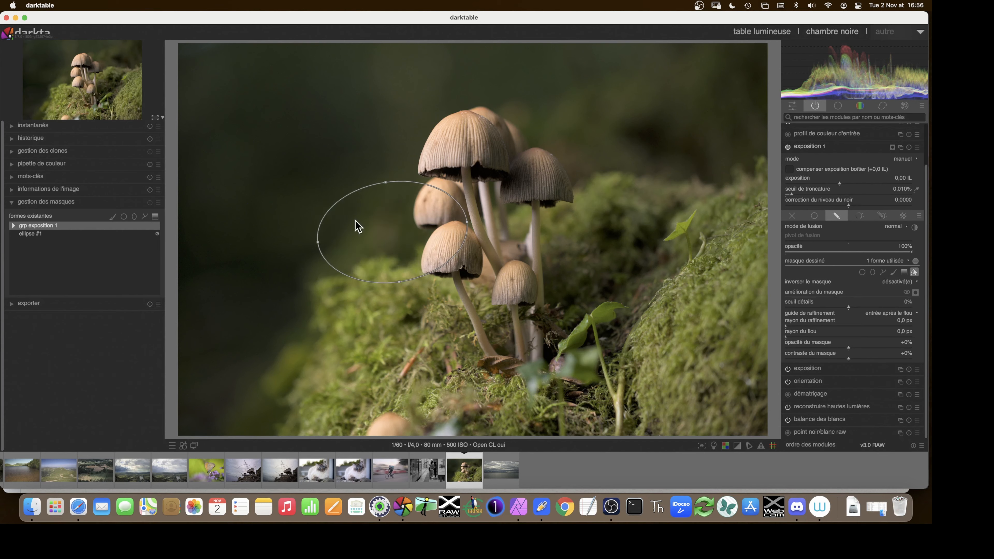
- Add a second ellipse to exposition 1's drawn mask over the mushroom stems, overlapping the first ellipse
click(36, 235)
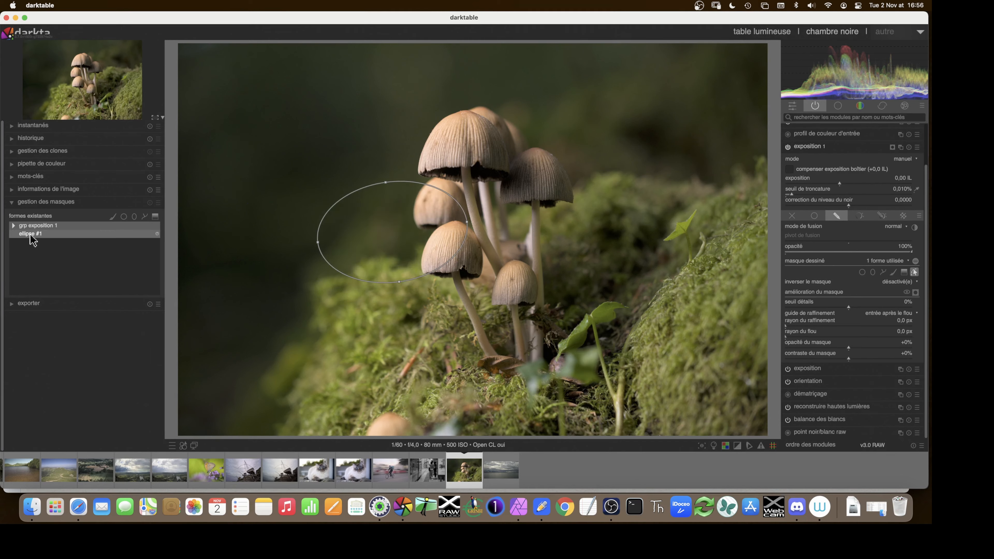
click(38, 225)
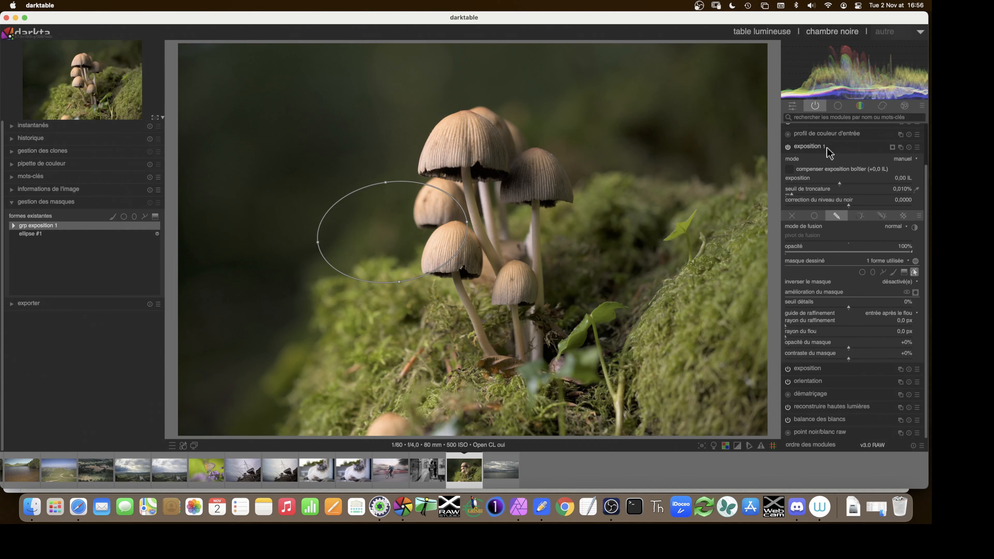
click(872, 272)
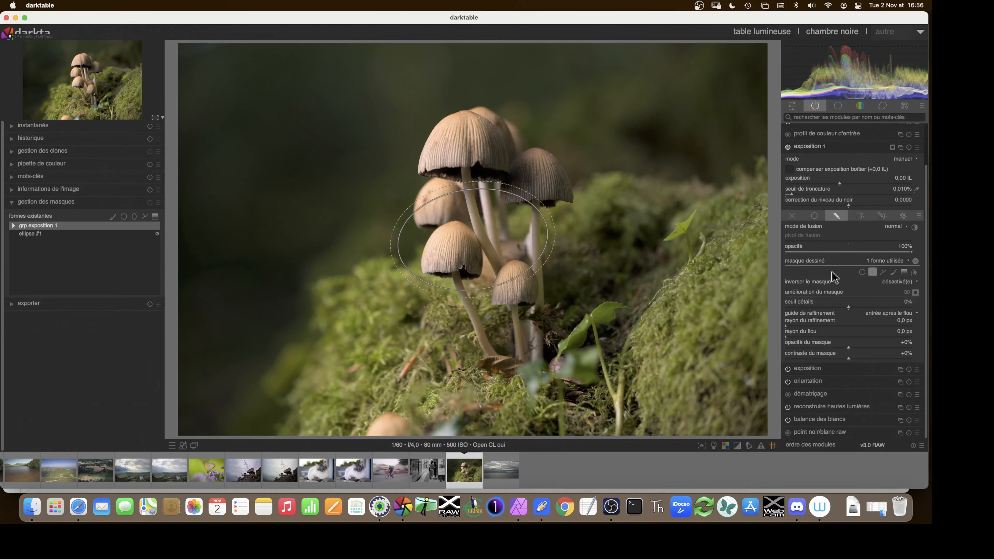
click(467, 221)
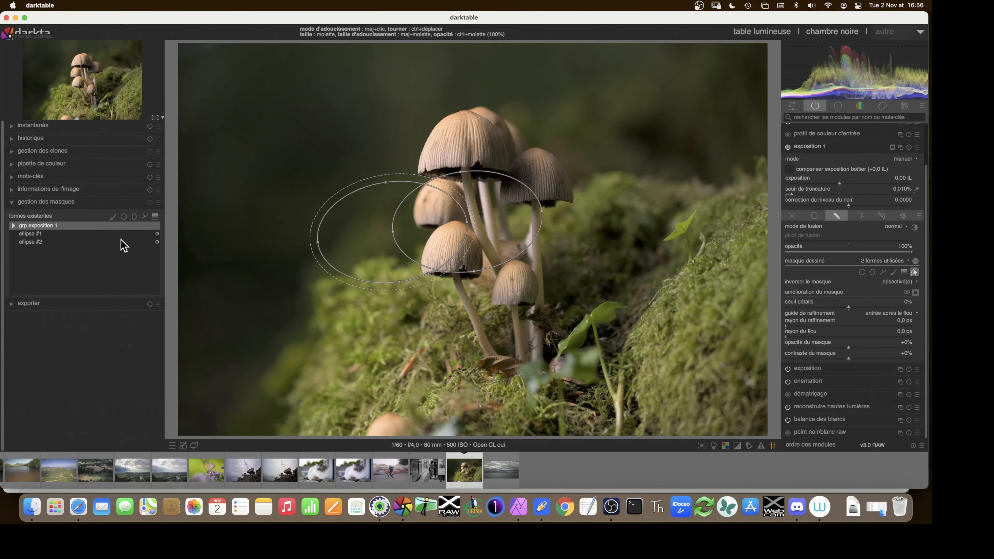
- Expand the grp exposition 1 group in the mask manager and examine the shapes it contains
click(56, 242)
click(10, 227)
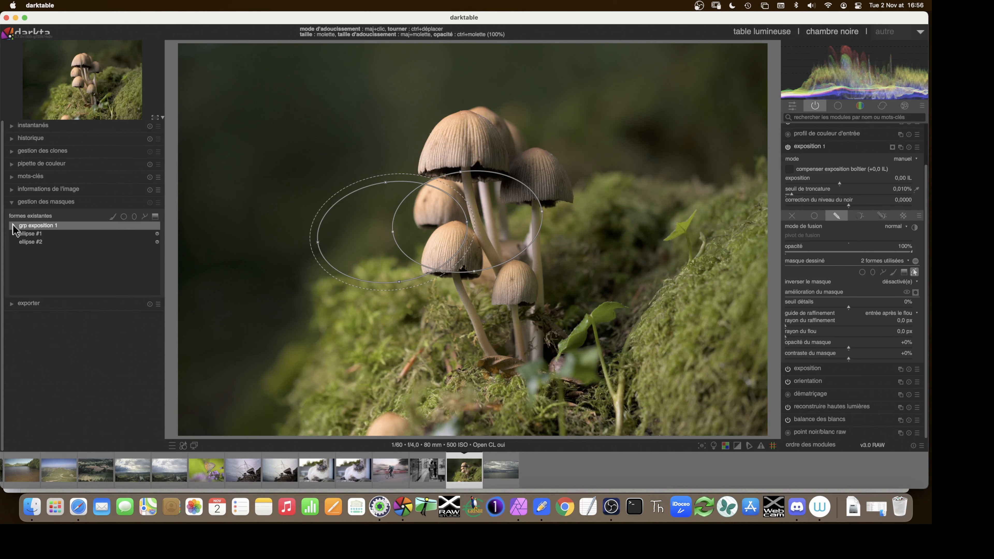
click(14, 226)
click(51, 242)
click(47, 250)
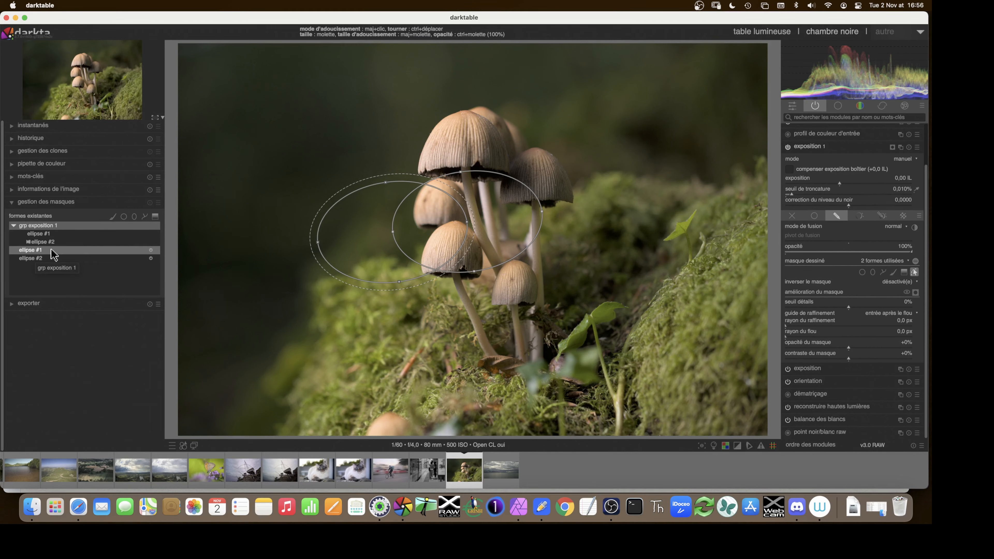
- Rename ellipse #1 as A and ellipse #2 as B in the mask manager
double_click(53, 254)
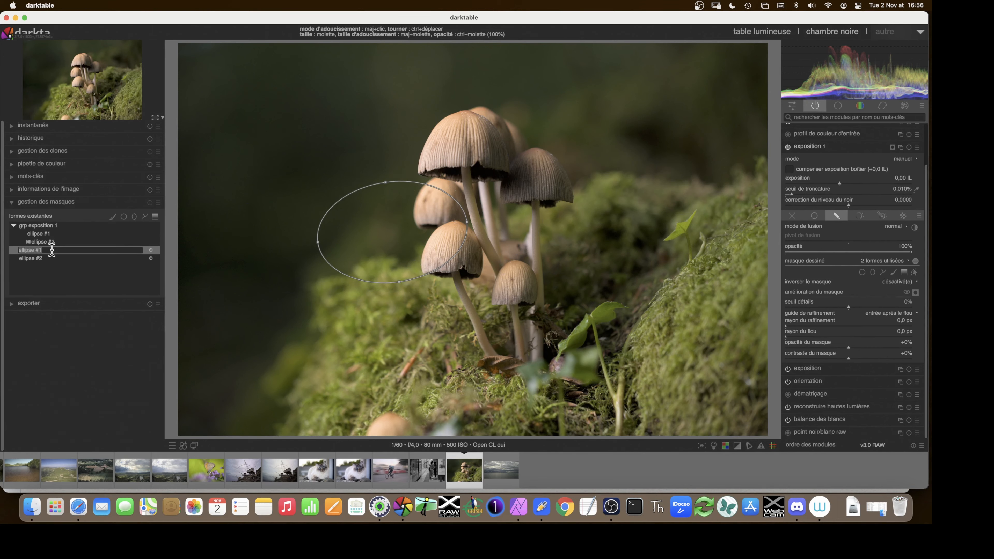
text(A)
key(Return)
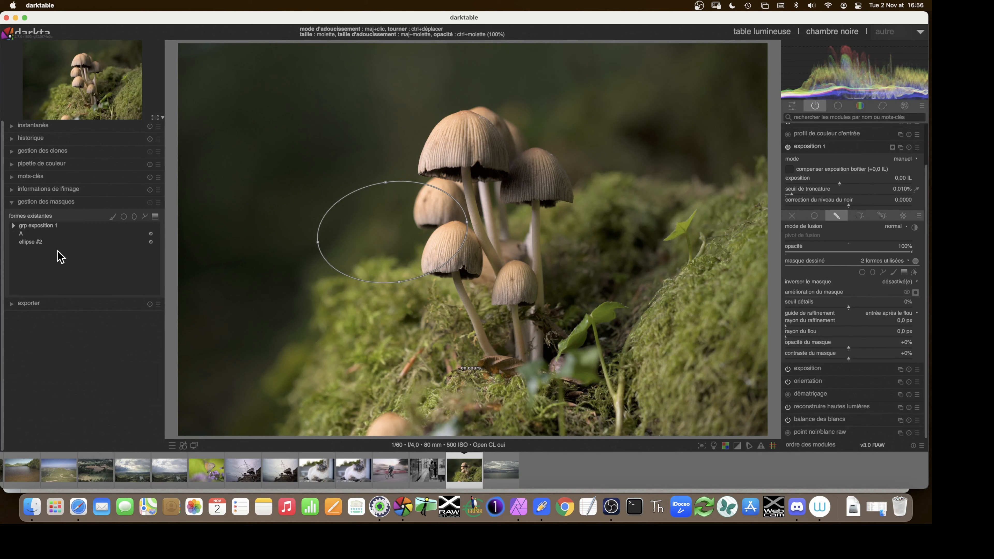
double_click(49, 243)
text(B)
key(Return)
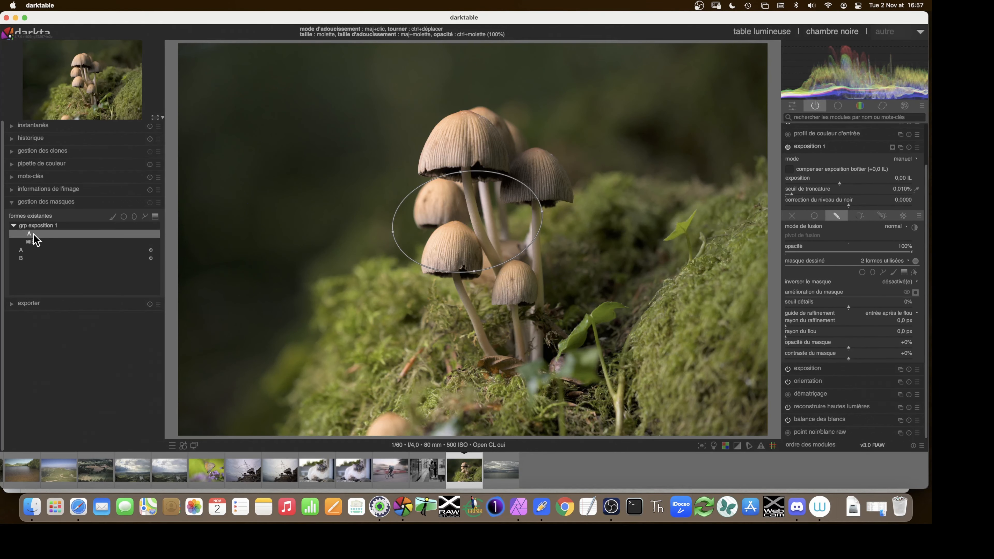
- Remove shape B from the grp exposition 1 group and display the mask outlines on the image
right_click(38, 246)
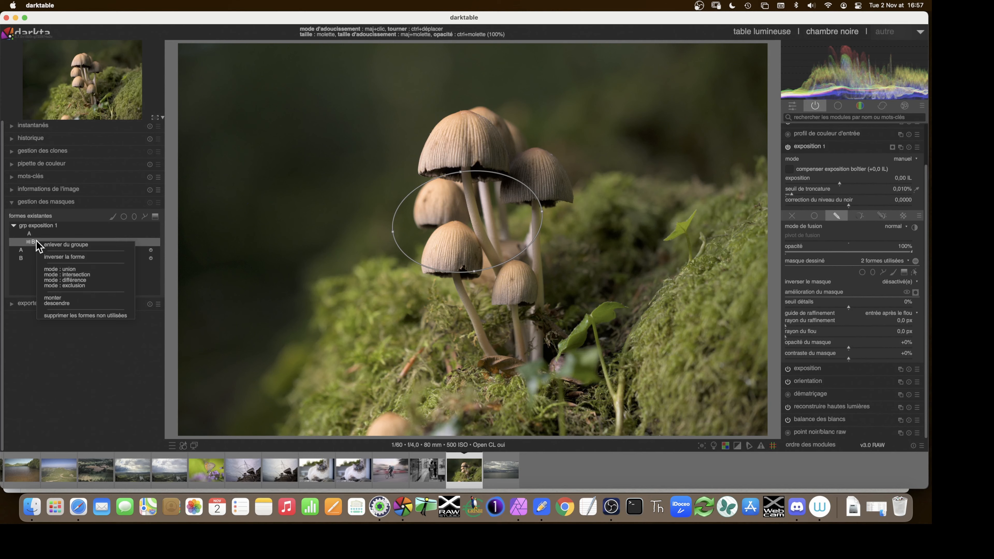
click(51, 245)
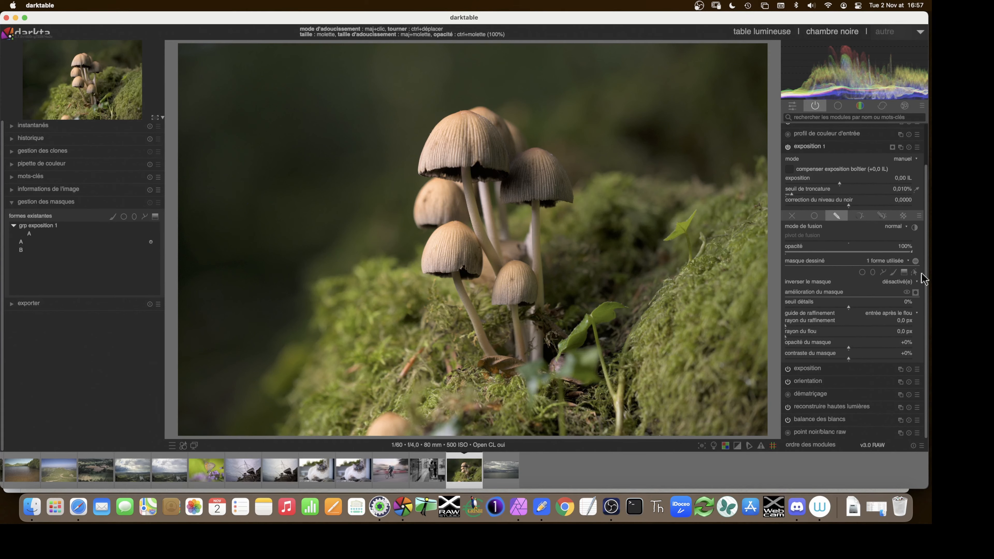
click(915, 273)
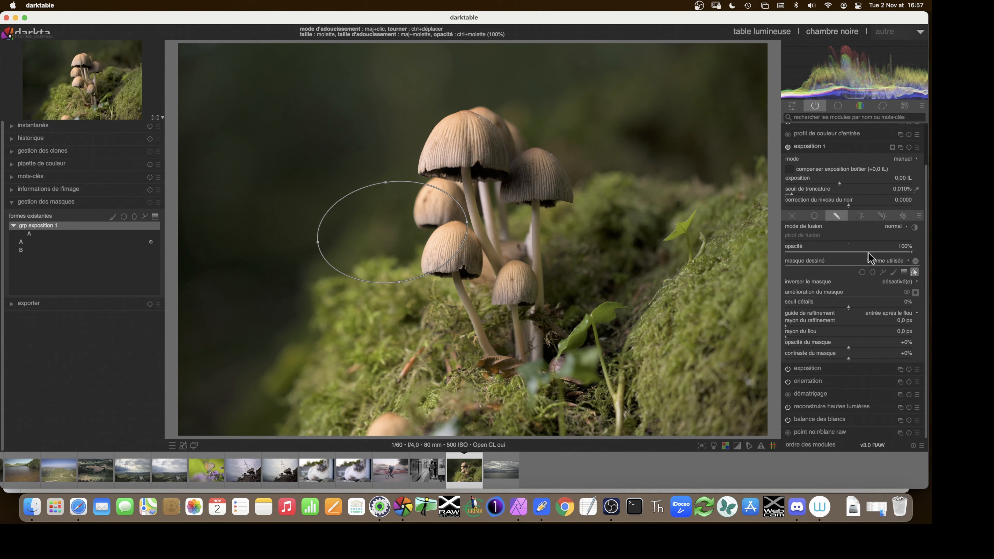
- Add the existing shape B back to exposition 1's drawn mask and remove it again directly on the image
click(906, 260)
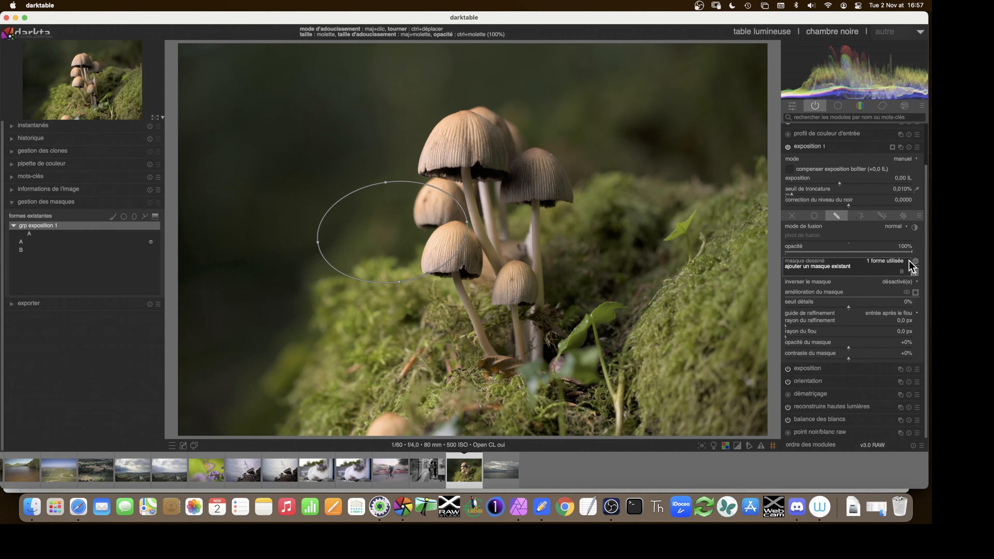
click(903, 270)
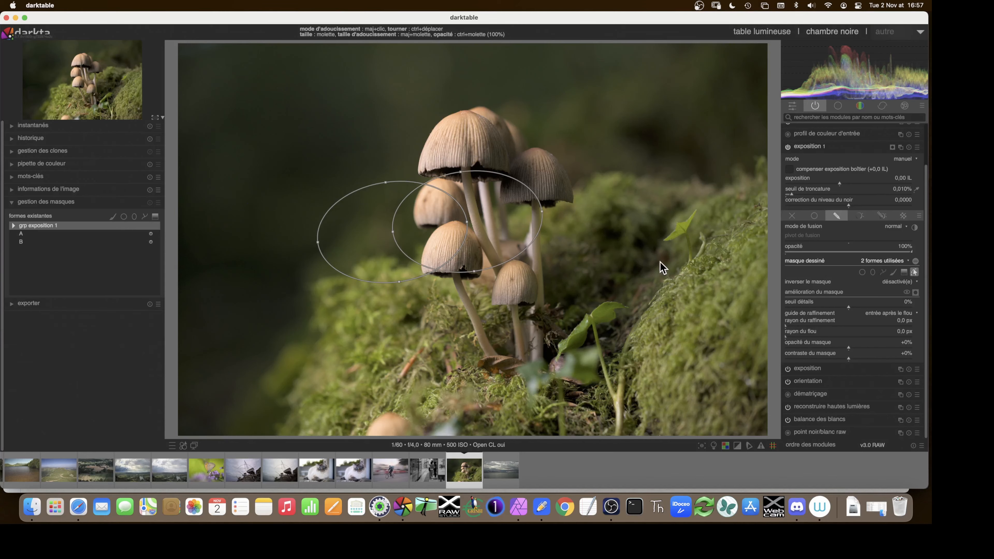
right_click(511, 226)
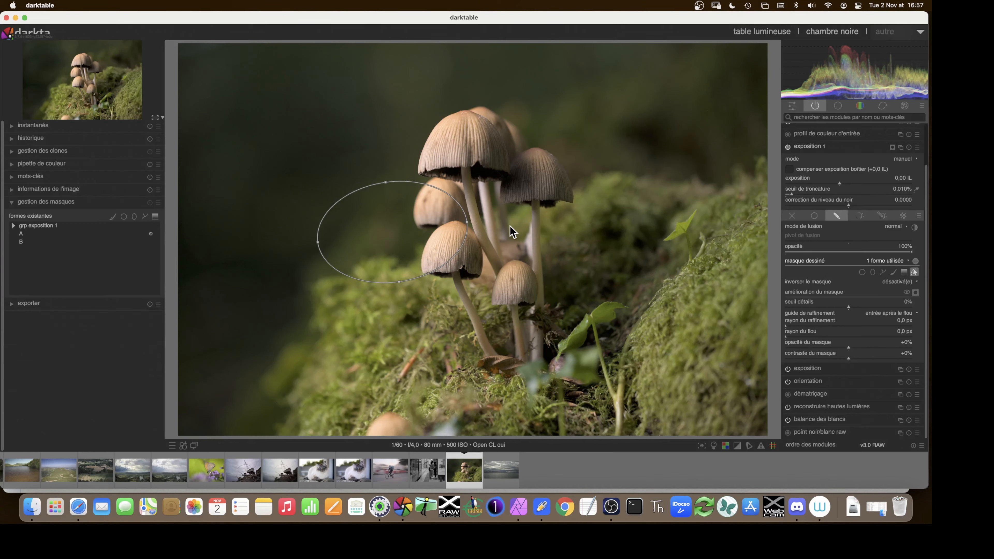
- Add the existing shape B to the grp exposition 1 group and display the mask as a yellow overlay on the image
click(13, 227)
right_click(36, 230)
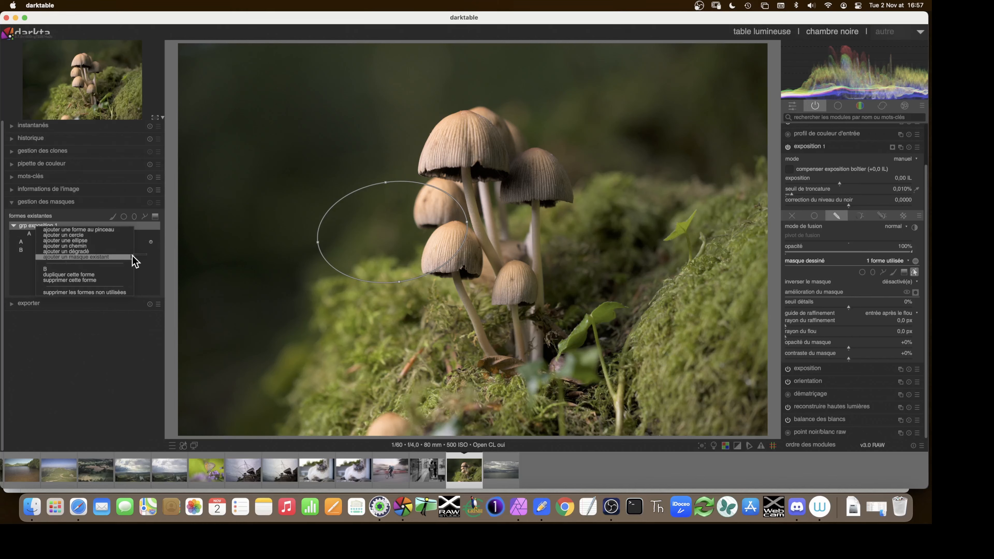
click(55, 269)
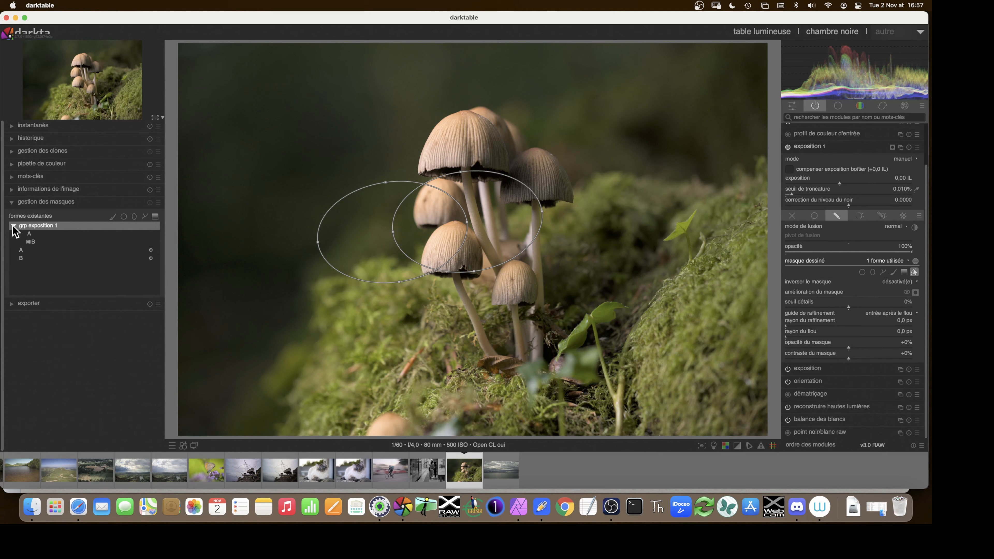
click(916, 293)
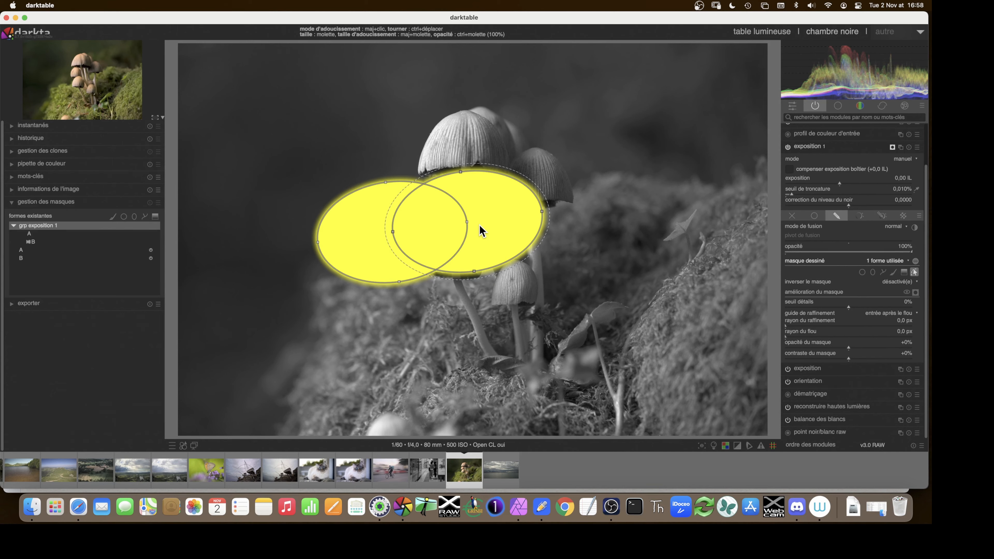
- Switch to Notability and draw two overlapping ovals labelled A and B on the upper part of the page
click(699, 5)
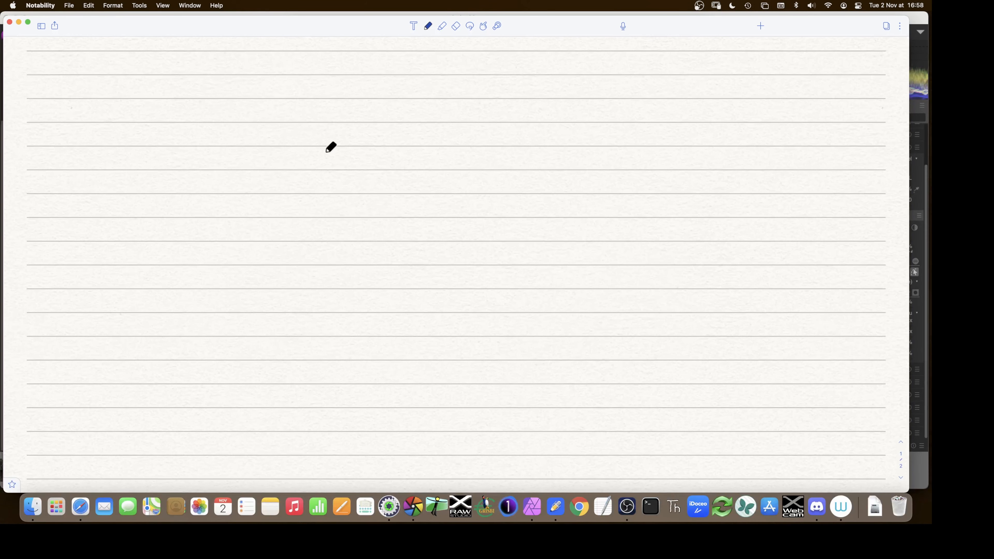
mouse_move(245, 113)
mouse_down()
mouse_move(180, 167)
mouse_move(205, 229)
mouse_move(320, 226)
mouse_move(377, 165)
mouse_move(321, 111)
mouse_move(236, 110)
mouse_up()
drag(223, 102, 236, 100)
mouse_move(380, 107)
mouse_down()
mouse_move(319, 161)
mouse_move(342, 222)
mouse_move(458, 238)
mouse_move(536, 196)
mouse_move(504, 121)
mouse_move(445, 98)
mouse_move(391, 102)
mouse_move(410, 93)
mouse_up()
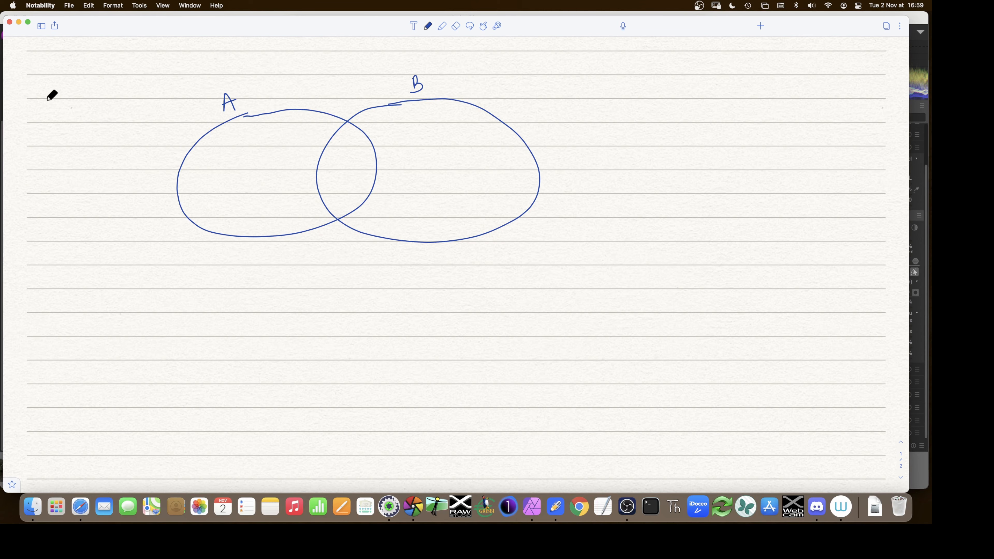
- Handwrite the underlined headings "Union" beside the ovals and "Intersection" in the empty area below them
mouse_move(55, 81)
mouse_down()
mouse_move(56, 96)
mouse_move(77, 98)
mouse_up()
mouse_move(80, 91)
mouse_down()
mouse_move(103, 93)
mouse_move(53, 106)
mouse_move(103, 105)
mouse_up()
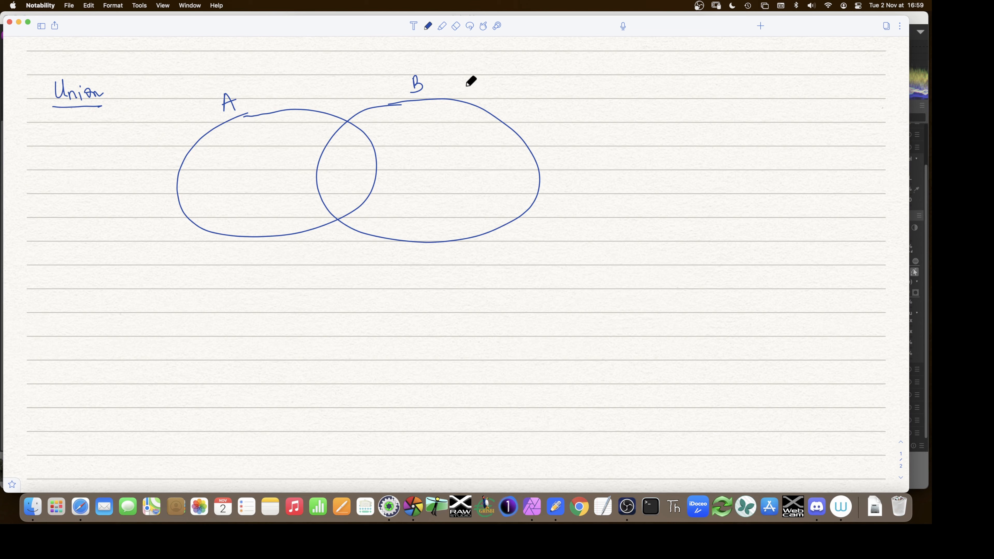
mouse_move(64, 298)
mouse_down()
mouse_move(64, 310)
mouse_move(78, 291)
mouse_move(93, 310)
mouse_move(162, 310)
mouse_up()
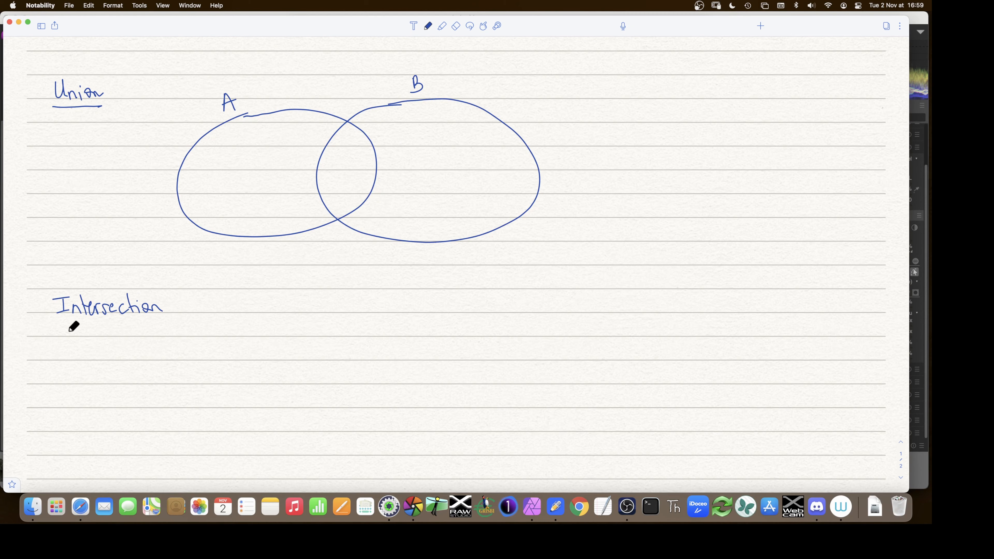
drag(60, 320, 158, 319)
- Copy the labelled A and B ovals and place the duplicate beside the Intersection heading
click(470, 26)
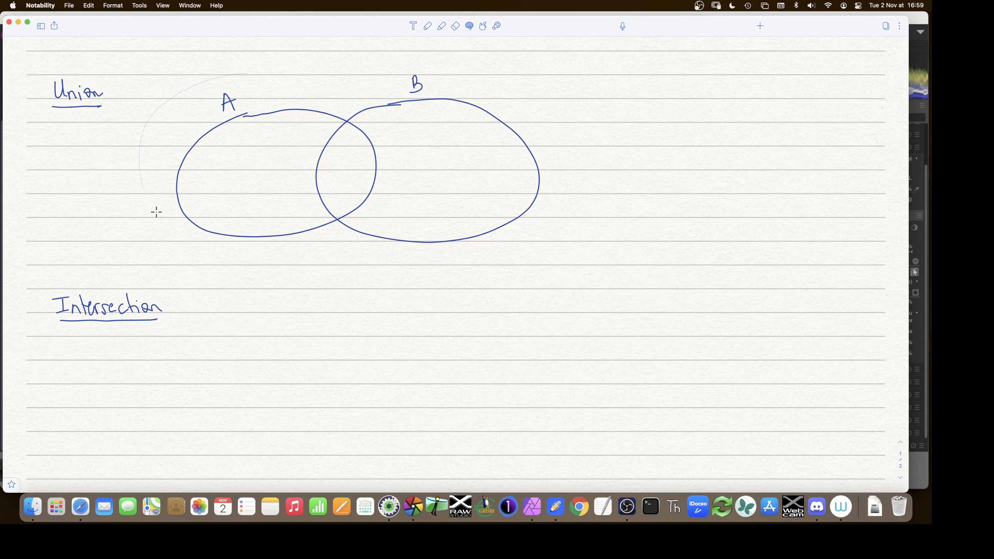
drag(260, 80, 274, 80)
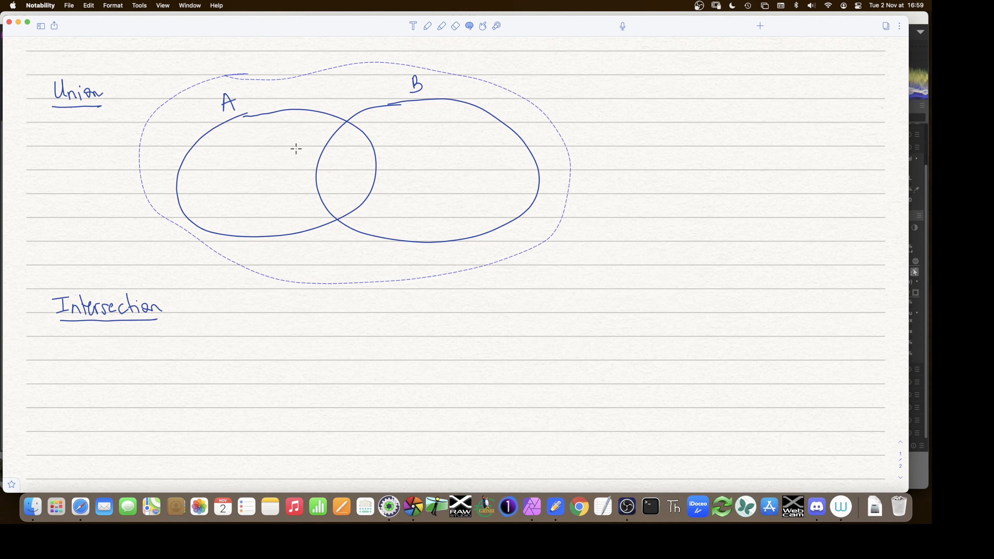
right_click(309, 164)
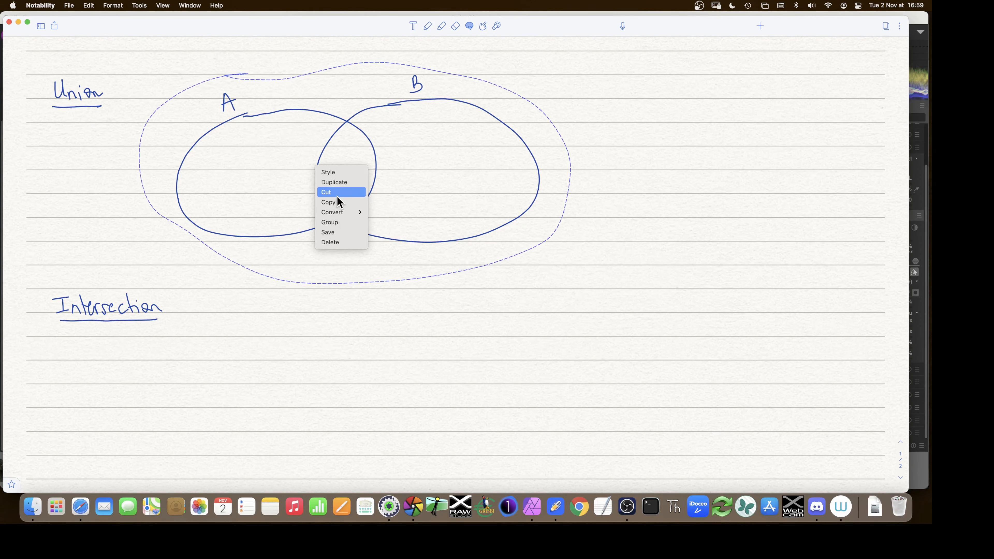
click(329, 202)
right_click(180, 377)
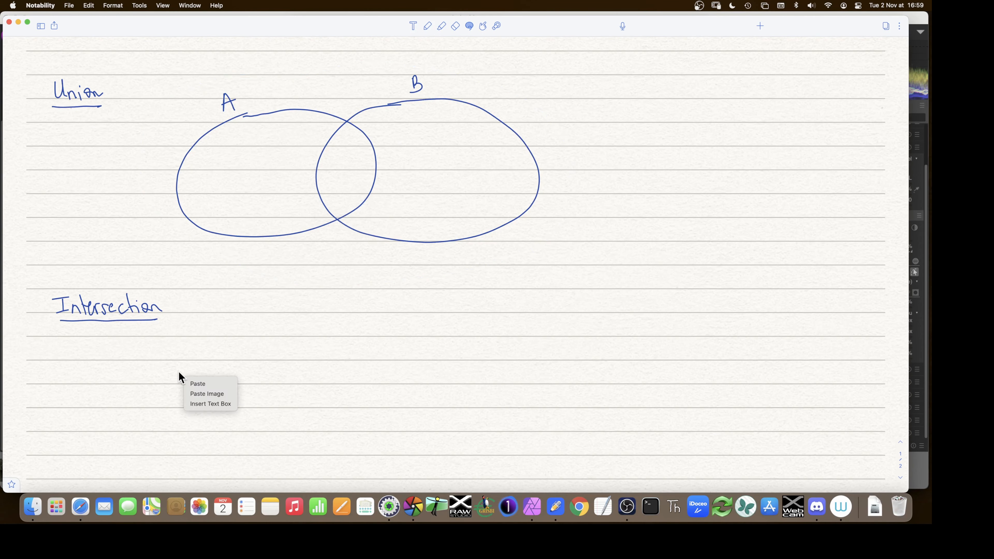
click(204, 383)
mouse_move(301, 314)
mouse_down()
mouse_move(331, 373)
mouse_move(461, 380)
mouse_up()
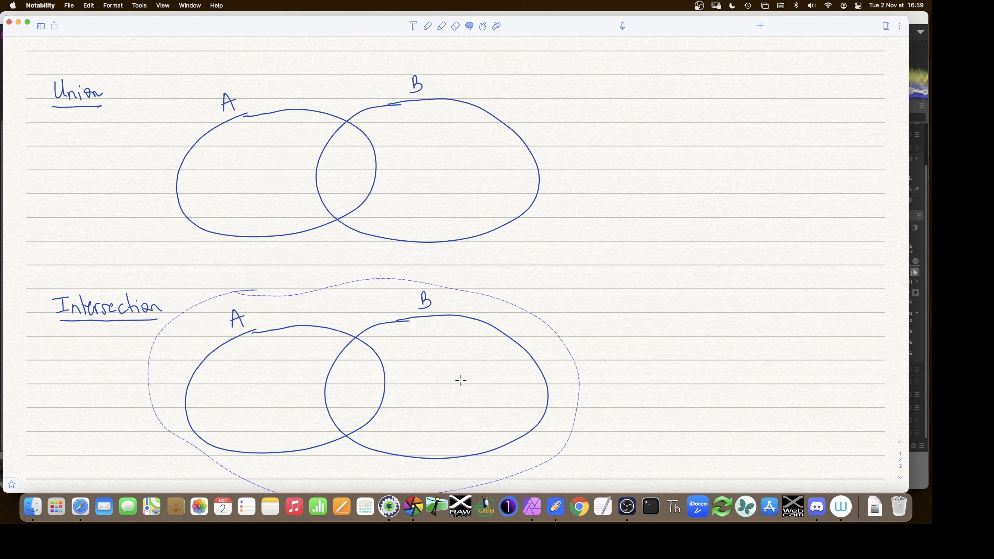
- Write "A∪B" beside the Union diagram and fill both of its ovals with yellow highlighter
click(427, 26)
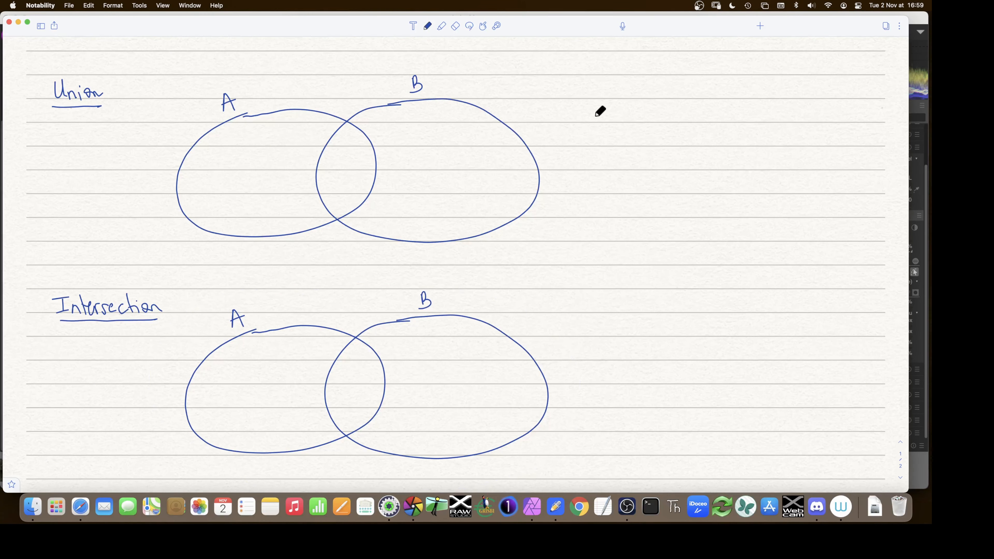
mouse_move(601, 106)
mouse_down()
mouse_move(612, 123)
mouse_move(626, 107)
mouse_move(634, 125)
mouse_up()
click(442, 26)
mouse_move(191, 180)
mouse_down()
mouse_move(207, 144)
mouse_move(213, 210)
mouse_move(231, 132)
mouse_move(245, 195)
mouse_move(261, 134)
mouse_move(268, 205)
mouse_move(289, 145)
mouse_move(303, 210)
mouse_move(305, 127)
mouse_move(355, 159)
mouse_move(328, 141)
mouse_move(331, 176)
mouse_move(342, 132)
mouse_move(364, 179)
mouse_move(374, 149)
mouse_move(366, 129)
mouse_move(393, 180)
mouse_move(400, 131)
mouse_move(427, 216)
mouse_move(415, 122)
mouse_move(447, 223)
mouse_move(440, 118)
mouse_move(484, 182)
mouse_move(496, 137)
mouse_move(513, 148)
mouse_up()
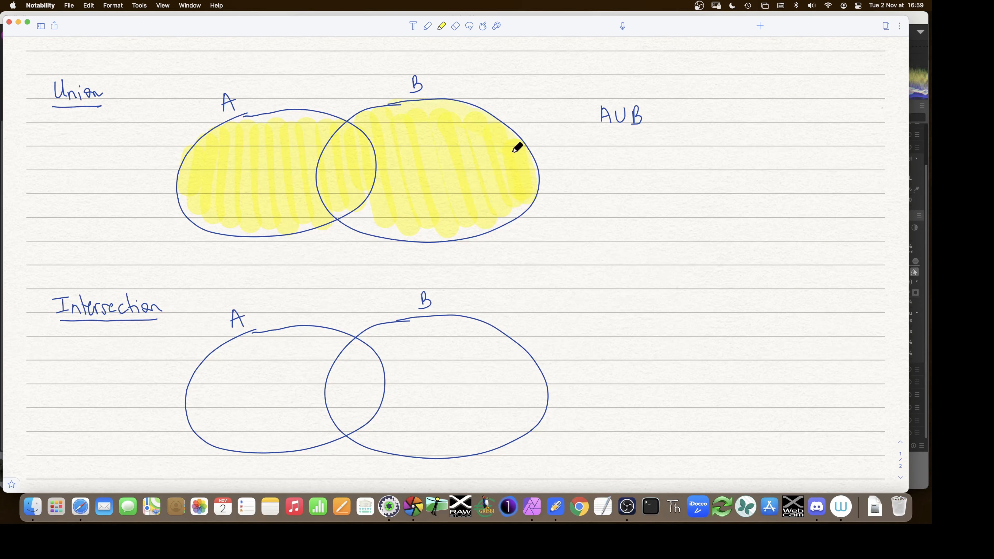
mouse_move(512, 207)
mouse_down()
mouse_move(402, 226)
mouse_move(346, 206)
mouse_move(261, 227)
mouse_move(209, 211)
mouse_up()
drag(240, 129, 310, 115)
- Extend the union notation to read "x∈A∪B si x∈A ou x∈B", underlining "ou"
click(427, 26)
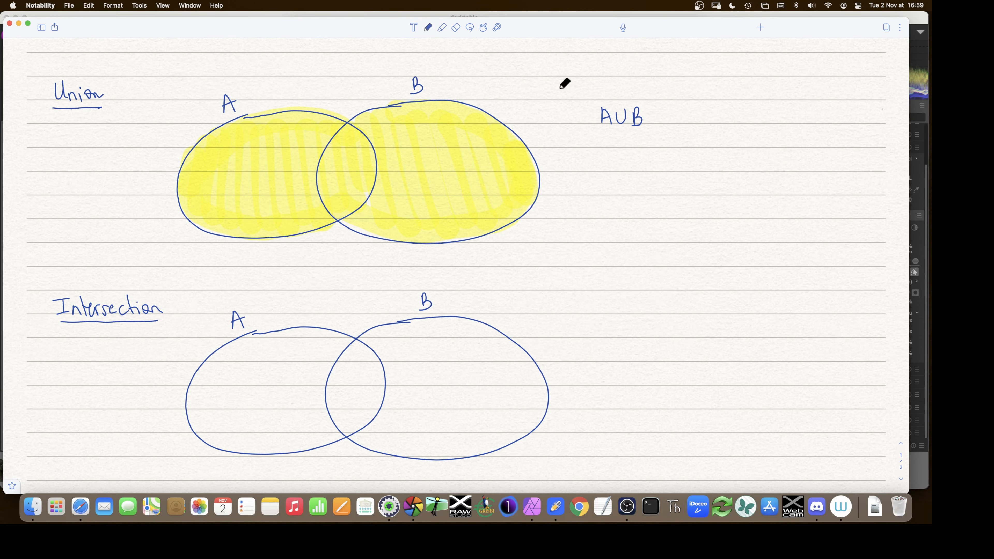
drag(563, 114, 574, 126)
mouse_move(574, 114)
mouse_down()
mouse_move(562, 126)
mouse_move(589, 125)
mouse_up()
drag(578, 118, 588, 118)
mouse_move(666, 114)
mouse_down()
mouse_move(662, 123)
mouse_move(721, 115)
mouse_move(742, 125)
mouse_move(736, 114)
mouse_up()
click(668, 112)
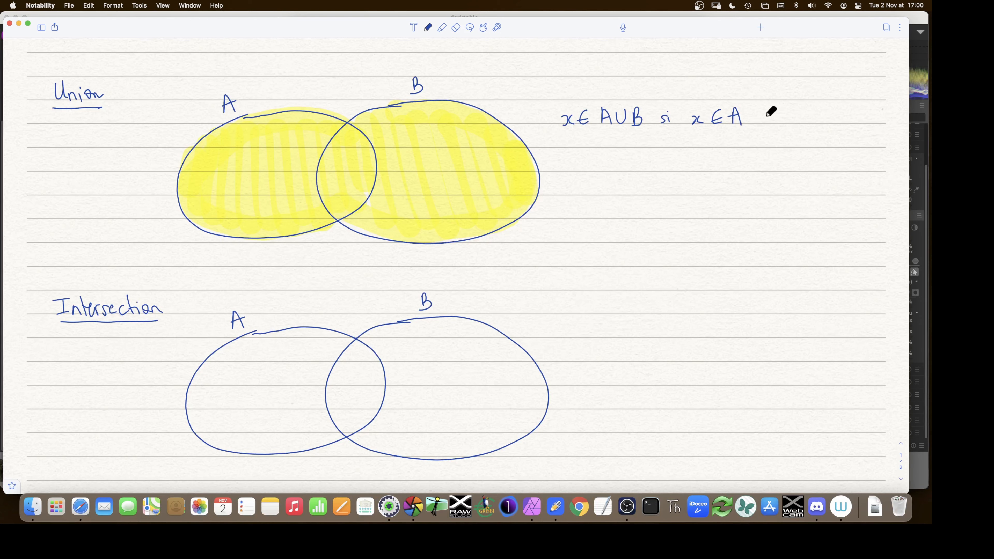
mouse_move(764, 113)
mouse_down()
mouse_move(777, 117)
mouse_move(774, 128)
mouse_move(839, 103)
mouse_move(833, 126)
mouse_up()
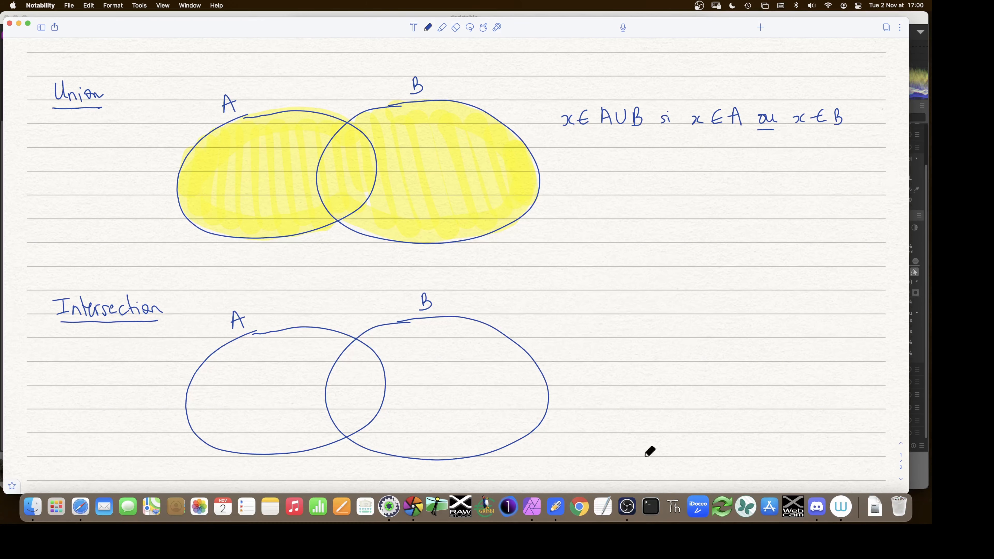
- Check the union mask in darktable and return to Notability to highlight the overlap of the Intersection ovals in yellow
click(414, 509)
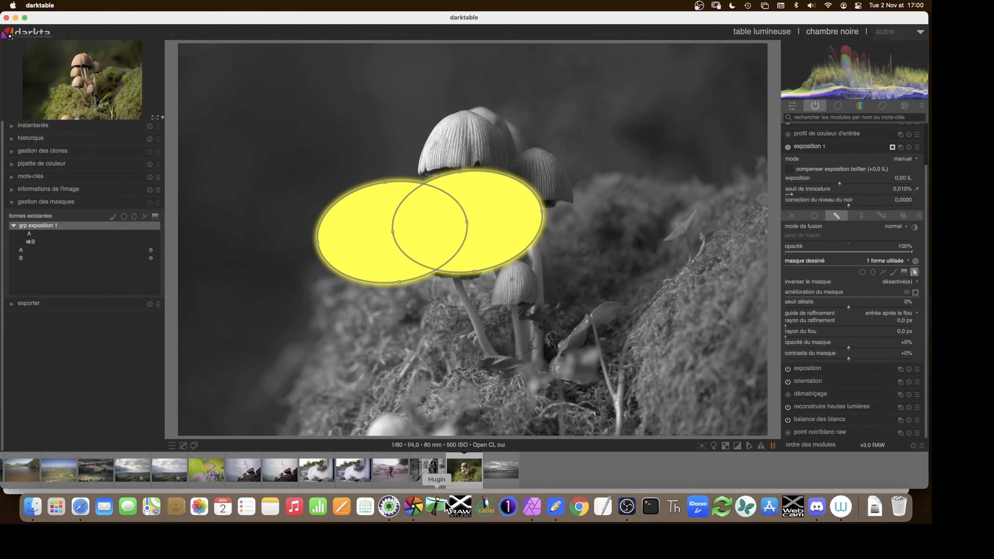
click(555, 507)
click(442, 27)
mouse_move(356, 346)
mouse_down()
mouse_move(337, 400)
mouse_move(346, 425)
mouse_move(372, 394)
mouse_move(356, 354)
mouse_move(375, 381)
mouse_up()
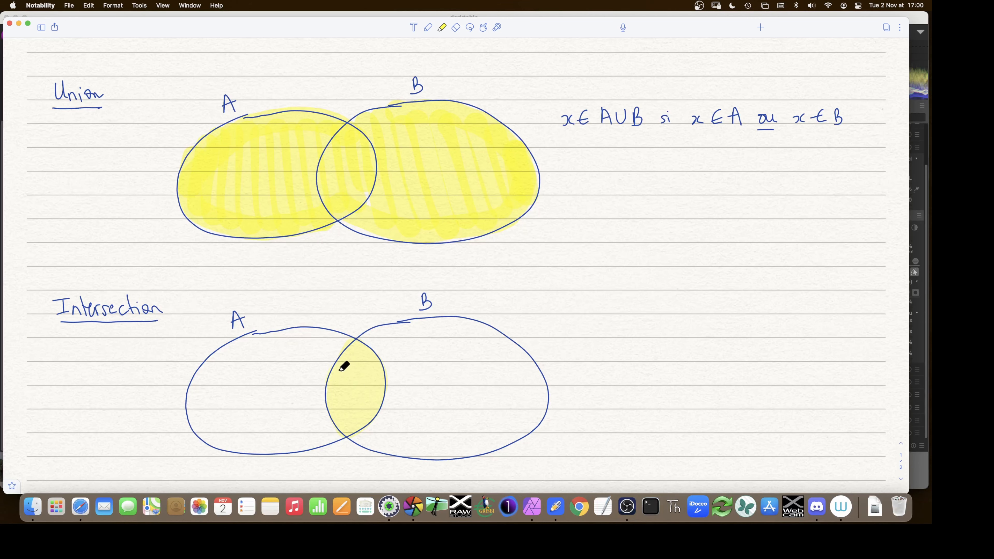
- Write "x∈A∩B si x∈A et x∈B" beside the Intersection diagram, underlining "et"
click(428, 27)
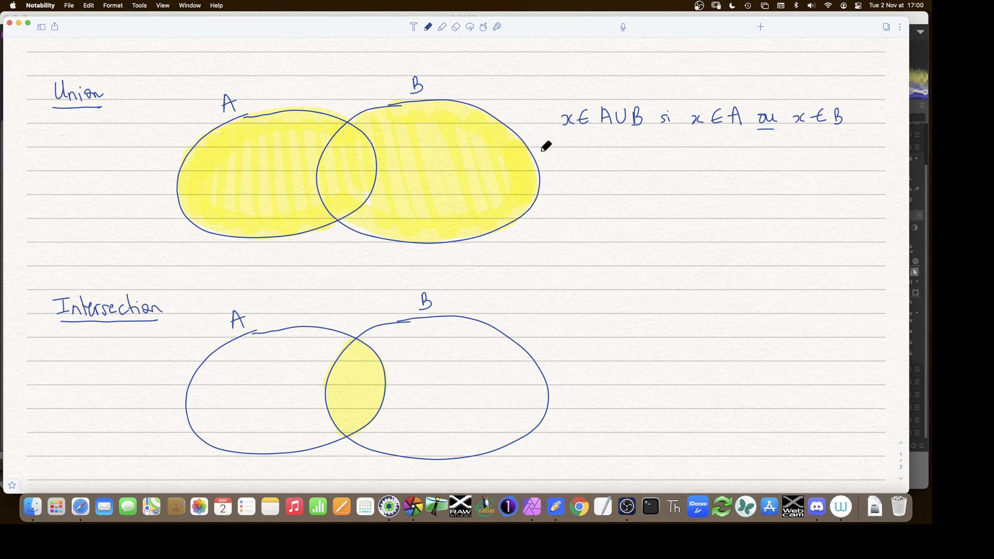
mouse_move(576, 326)
mouse_down()
mouse_move(587, 337)
mouse_move(602, 328)
mouse_move(691, 335)
mouse_up()
click(701, 321)
mouse_move(701, 328)
mouse_down()
mouse_move(701, 336)
mouse_move(728, 336)
mouse_up()
mouse_move(753, 323)
mouse_down()
mouse_move(754, 337)
mouse_move(770, 337)
mouse_up()
drag(760, 331, 793, 336)
mouse_move(796, 325)
mouse_down()
mouse_move(801, 343)
mouse_move(839, 331)
mouse_move(848, 340)
mouse_up()
drag(849, 325, 849, 339)
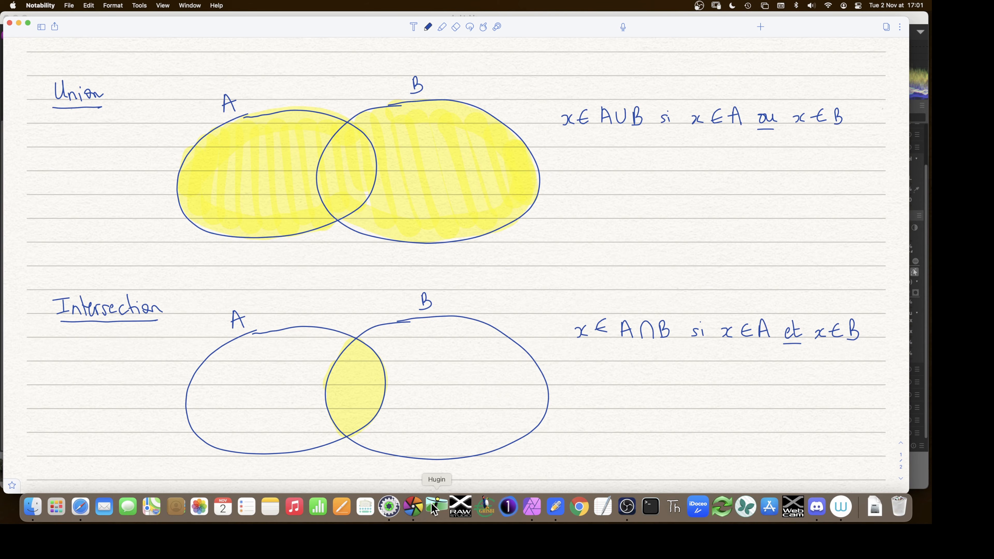
- Switch to darktable and set shape B in the grp exposition 1 group to intersection mode
click(414, 507)
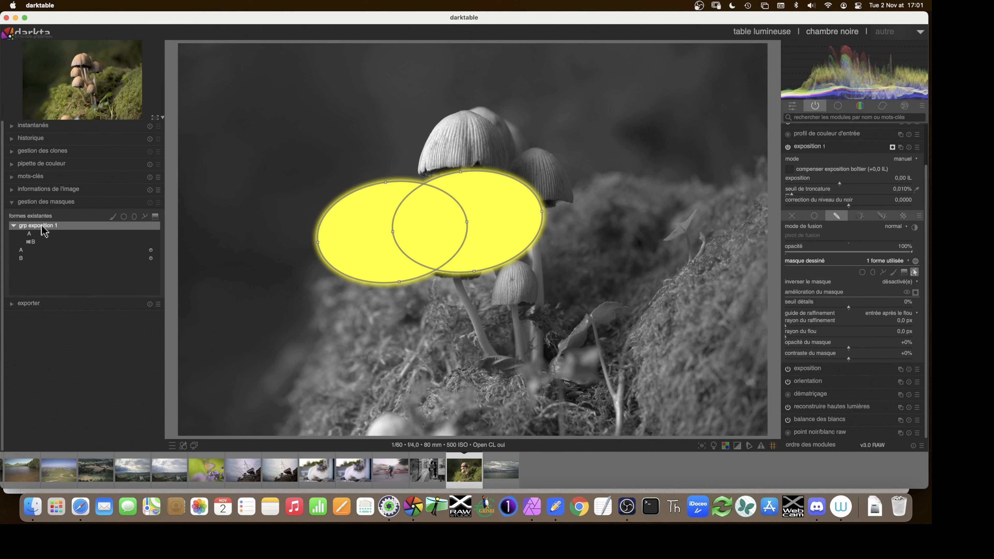
click(36, 246)
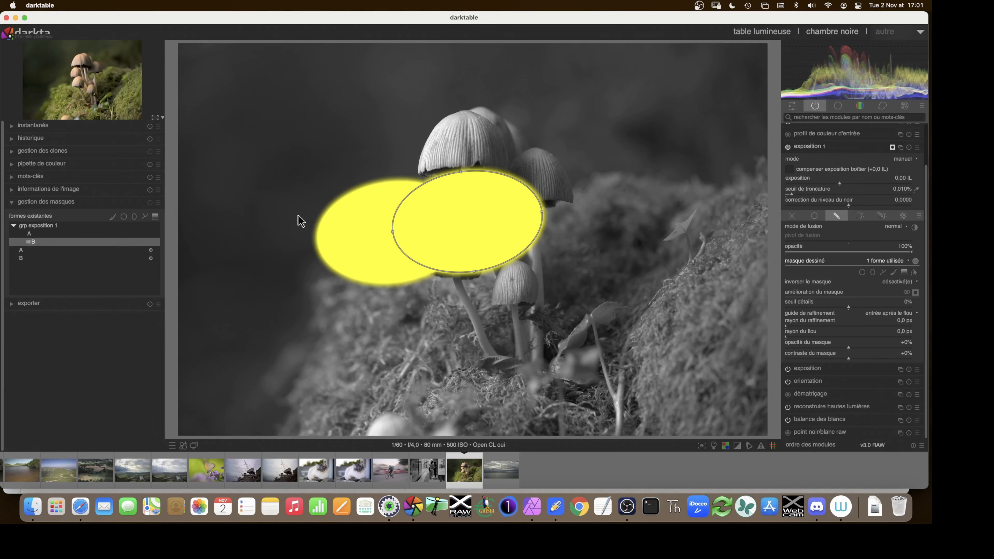
right_click(33, 248)
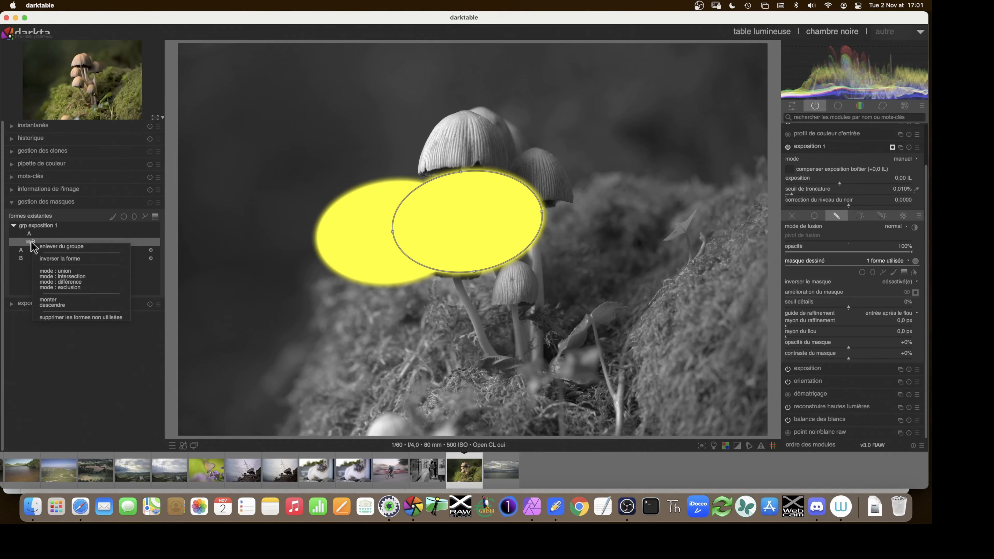
click(72, 276)
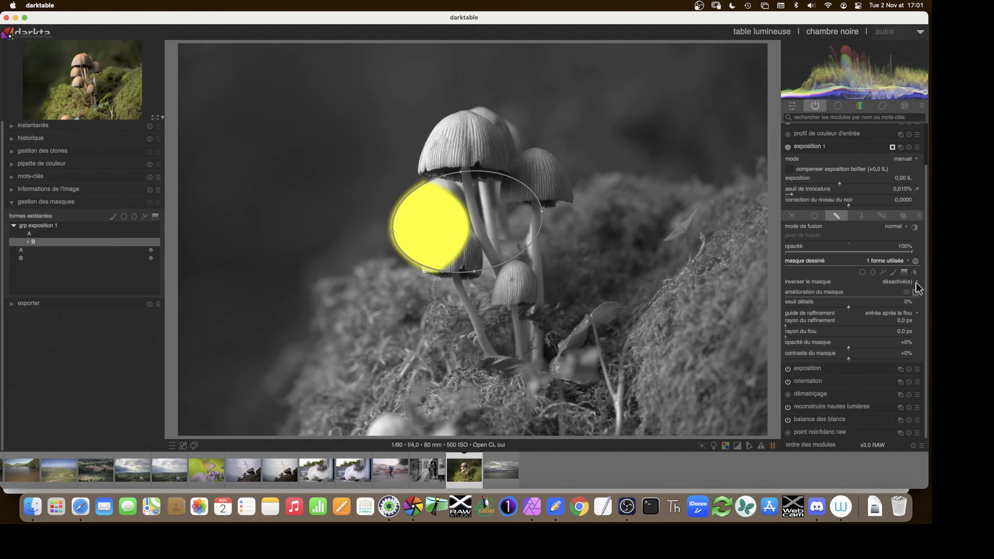
- Display both mask outlines on the image and view the combination modes offered for shape B
click(914, 272)
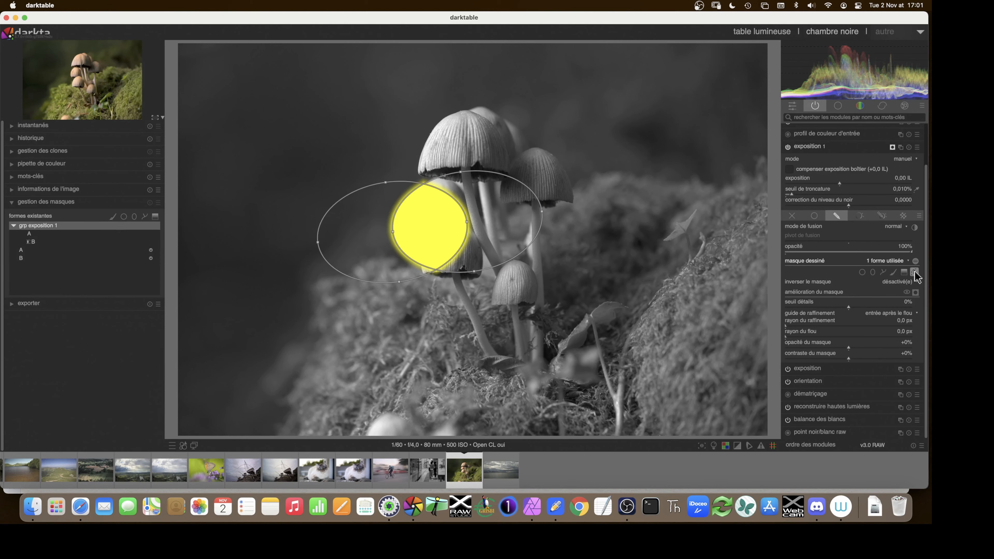
click(914, 273)
click(44, 243)
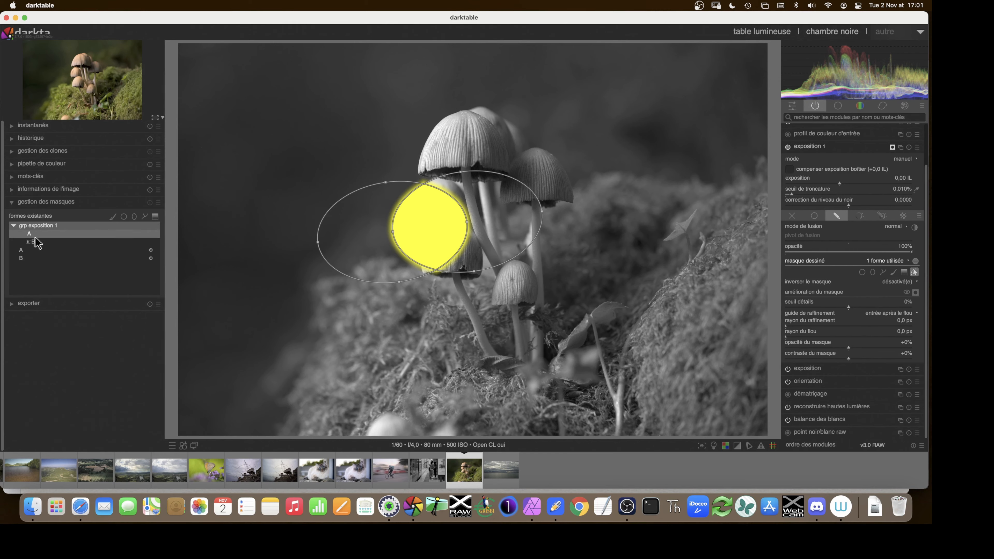
right_click(36, 242)
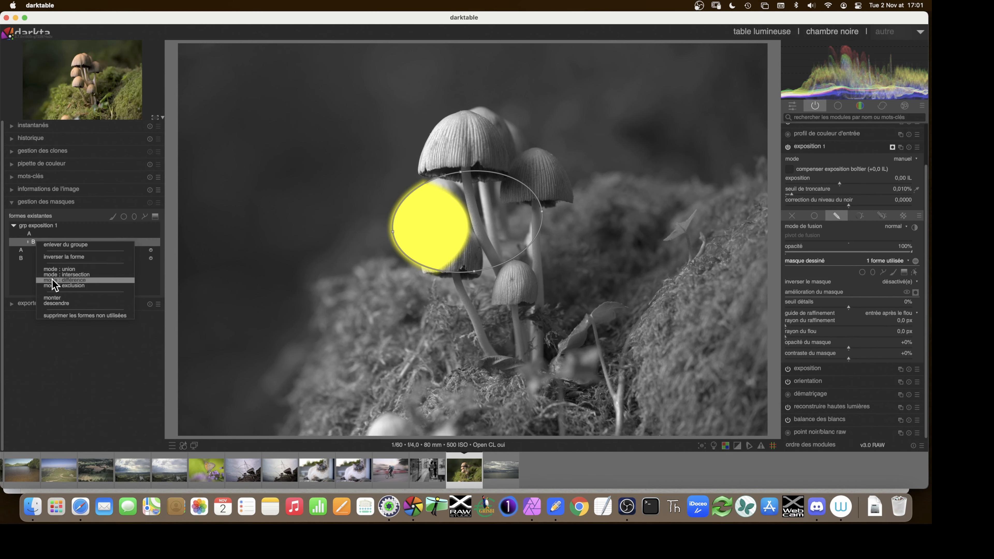
click(36, 226)
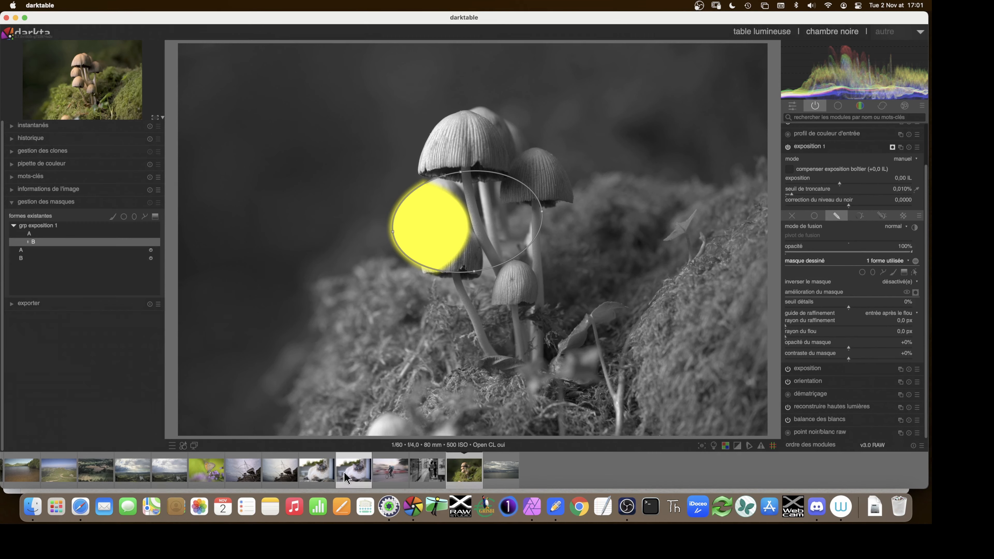
- Switch to Notability and paste another copy of the A and B ovals below the Intersection diagram
click(556, 507)
scroll(441, 327, down, 5)
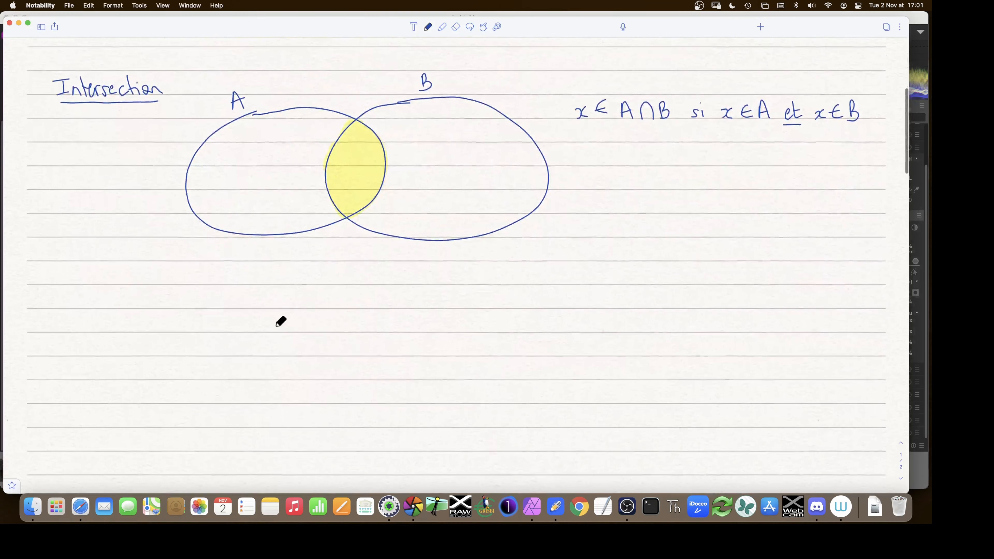
right_click(276, 327)
click(289, 334)
drag(322, 317, 419, 372)
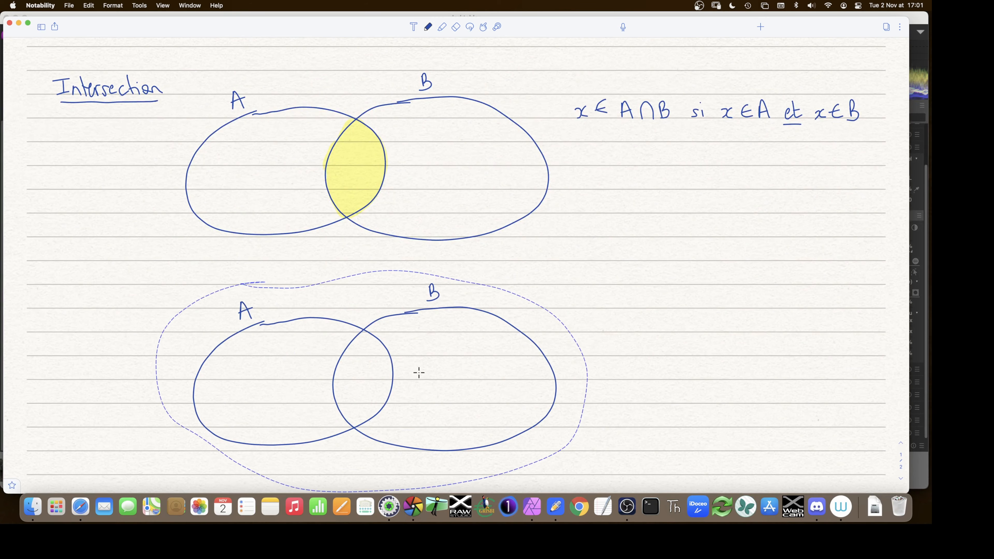
- Handwrite the heading "Différence" above the new ovals and the notation "A\B" beside them
scroll(419, 373, down, 4)
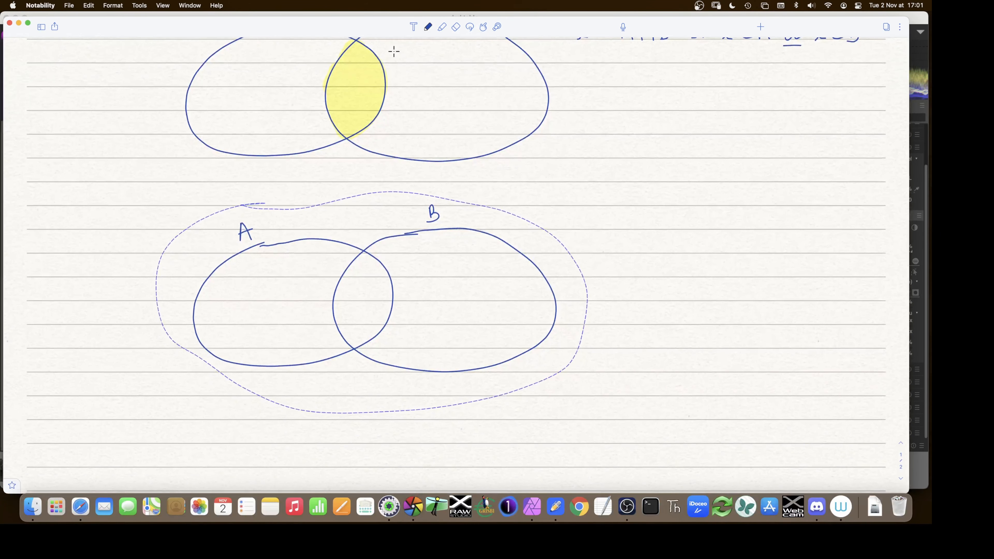
drag(58, 193, 86, 215)
drag(87, 187, 91, 221)
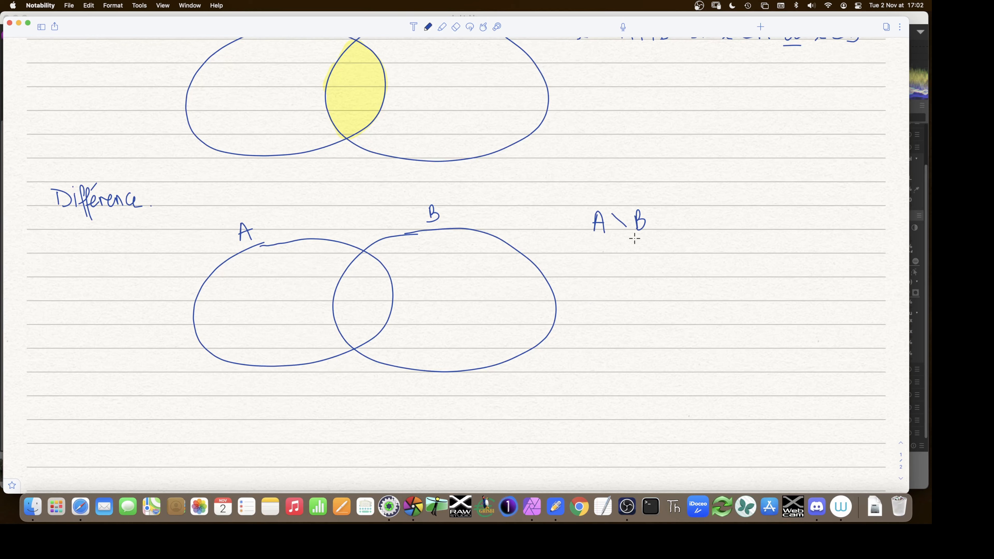
- Highlight in yellow the part of oval A outside oval B in the Différence diagram
click(442, 28)
mouse_move(225, 270)
mouse_down()
mouse_move(207, 325)
mouse_move(216, 343)
mouse_move(249, 347)
mouse_up()
mouse_move(309, 346)
mouse_down()
mouse_move(337, 344)
mouse_move(317, 302)
mouse_move(344, 256)
mouse_move(310, 249)
mouse_move(232, 269)
mouse_up()
drag(290, 292, 305, 289)
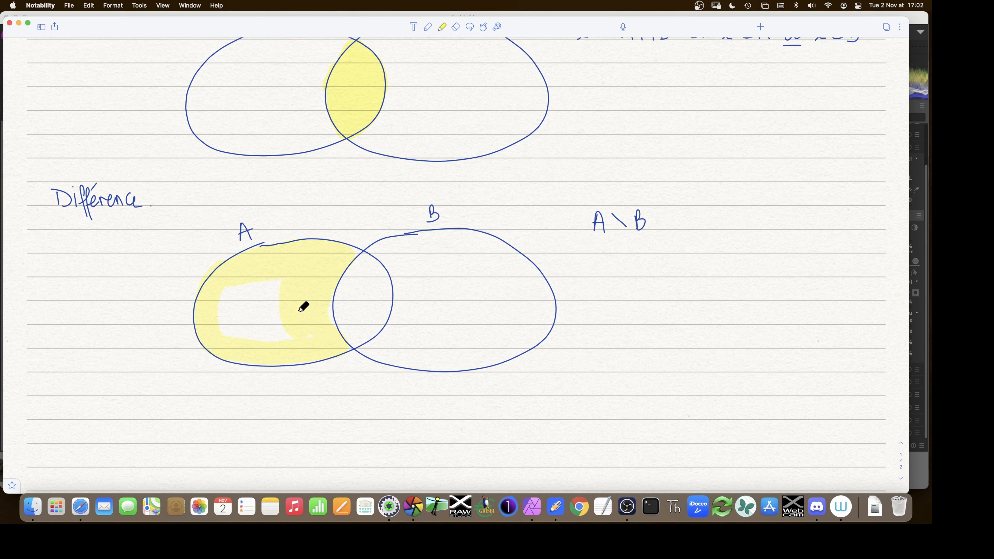
mouse_move(279, 327)
mouse_down()
mouse_move(246, 324)
mouse_move(251, 315)
mouse_up()
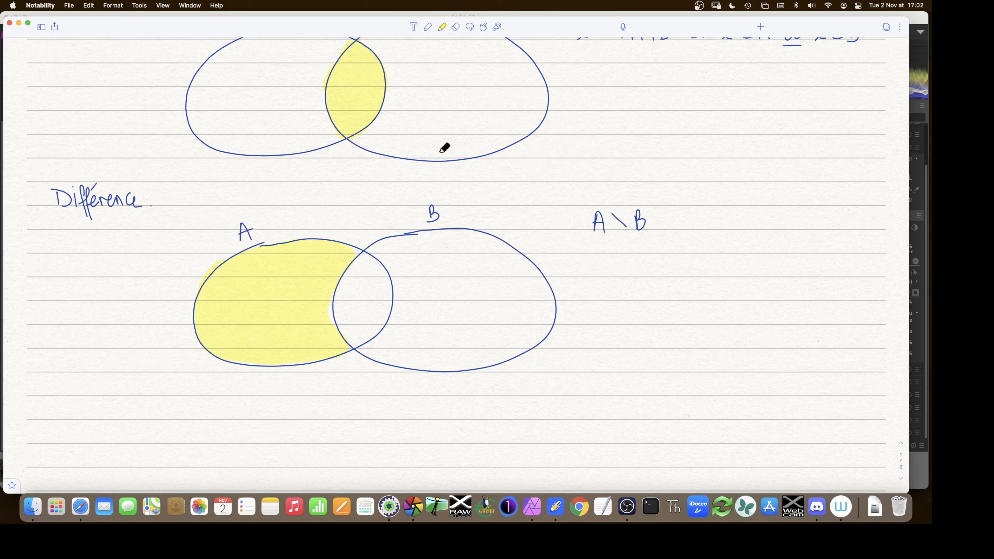
- Handwrite the definition "x∈A\B si x∈A et x∉B" beside the Différence diagram, with "x∈B̄" bracketed as an alternative to x∉B
click(427, 27)
mouse_move(548, 220)
mouse_down()
mouse_move(550, 230)
mouse_move(575, 225)
mouse_up()
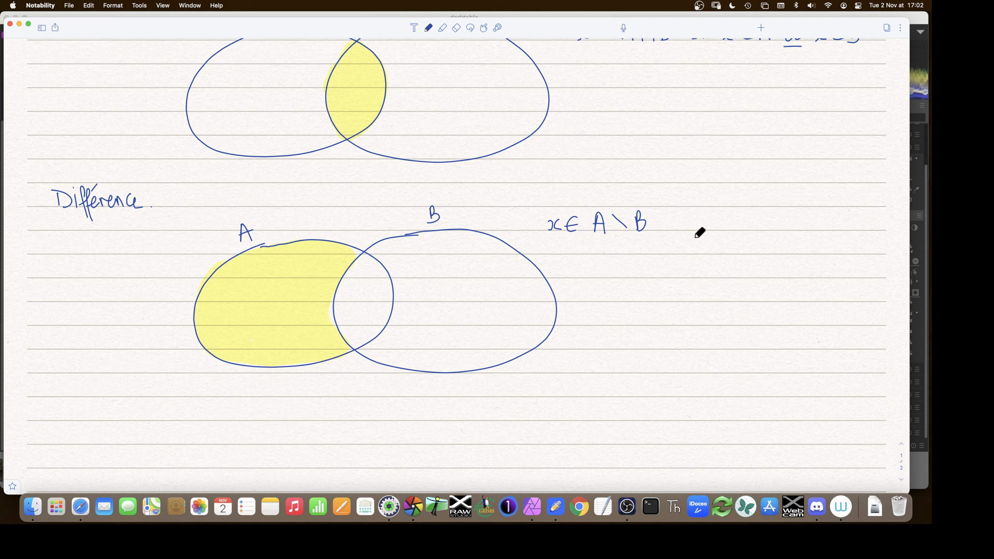
mouse_move(677, 218)
mouse_down()
mouse_move(724, 228)
mouse_move(741, 217)
mouse_move(774, 231)
mouse_up()
click(681, 220)
mouse_move(769, 223)
mouse_down()
mouse_move(781, 221)
mouse_move(781, 233)
mouse_move(808, 230)
mouse_up()
mouse_move(812, 222)
mouse_down()
mouse_move(801, 231)
mouse_move(842, 232)
mouse_up()
drag(790, 212, 792, 258)
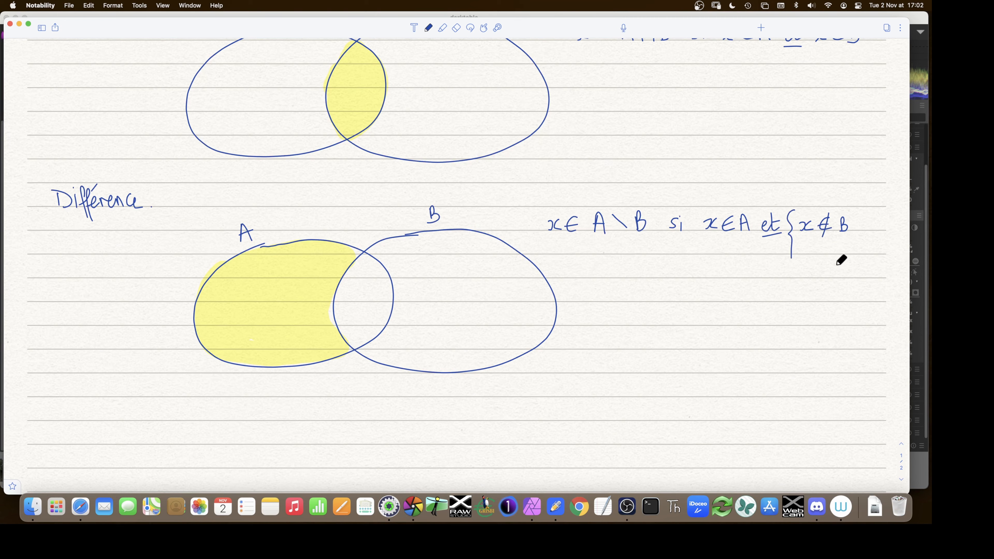
mouse_move(803, 244)
mouse_down()
mouse_move(830, 238)
mouse_move(847, 255)
mouse_move(853, 239)
mouse_up()
- Switch to darktable, remove shape B from the grp exposition 1 group and display the outline of the remaining shape A
click(415, 514)
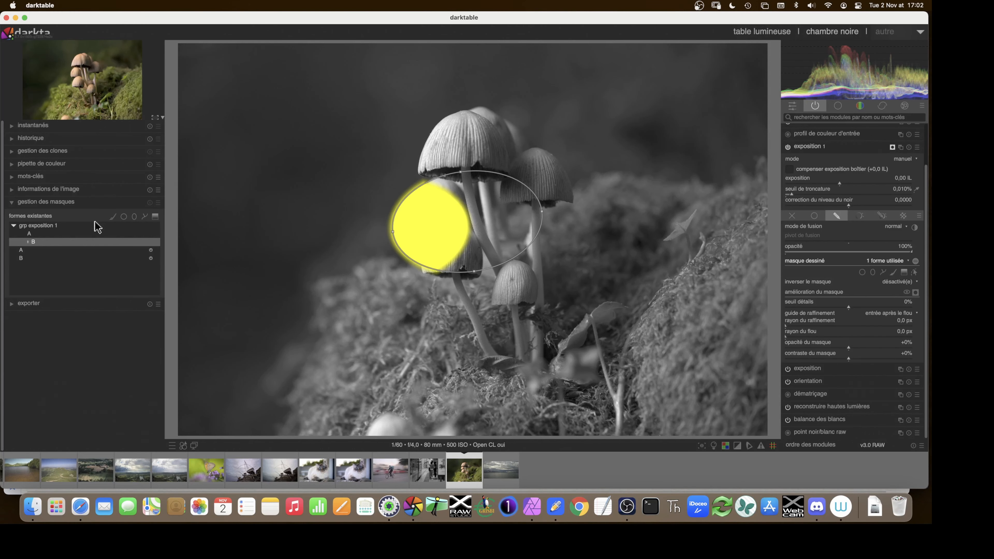
right_click(32, 243)
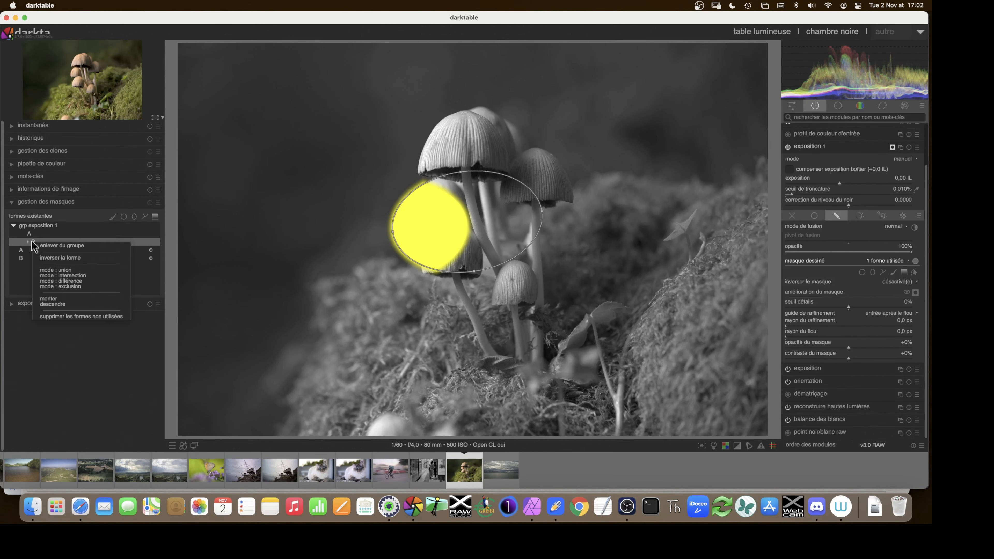
click(51, 245)
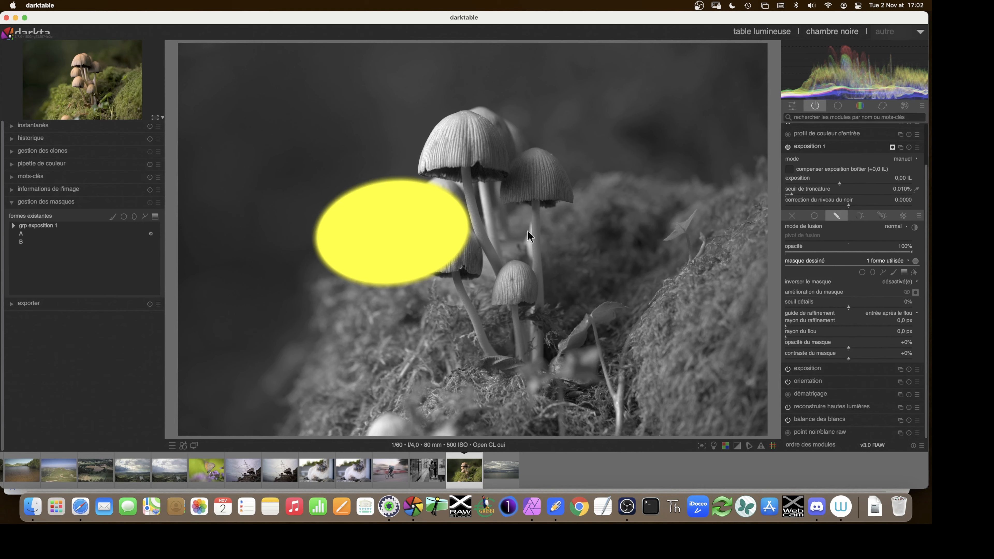
click(914, 273)
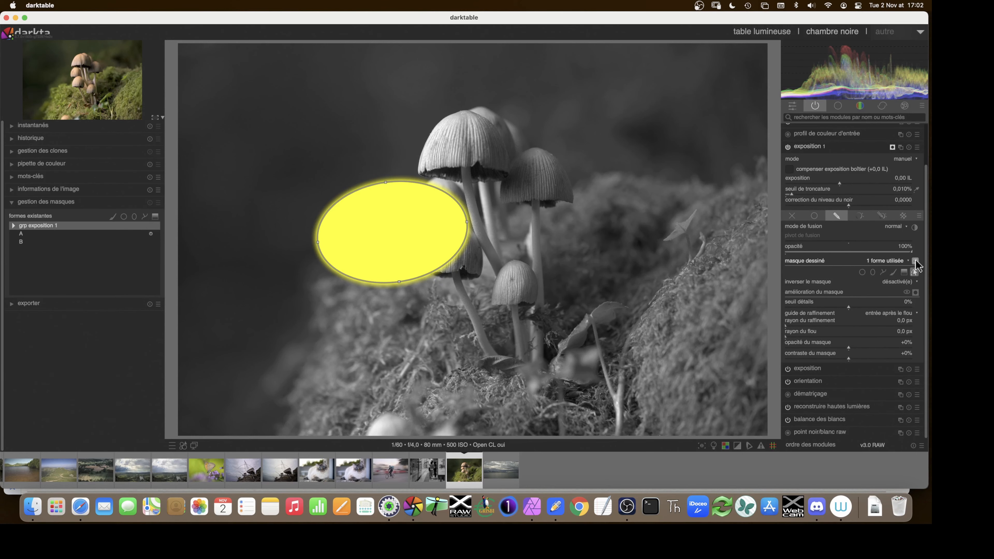
- Toggle the drawn mask's polarity back and forth to compare shape A with its complement
click(915, 261)
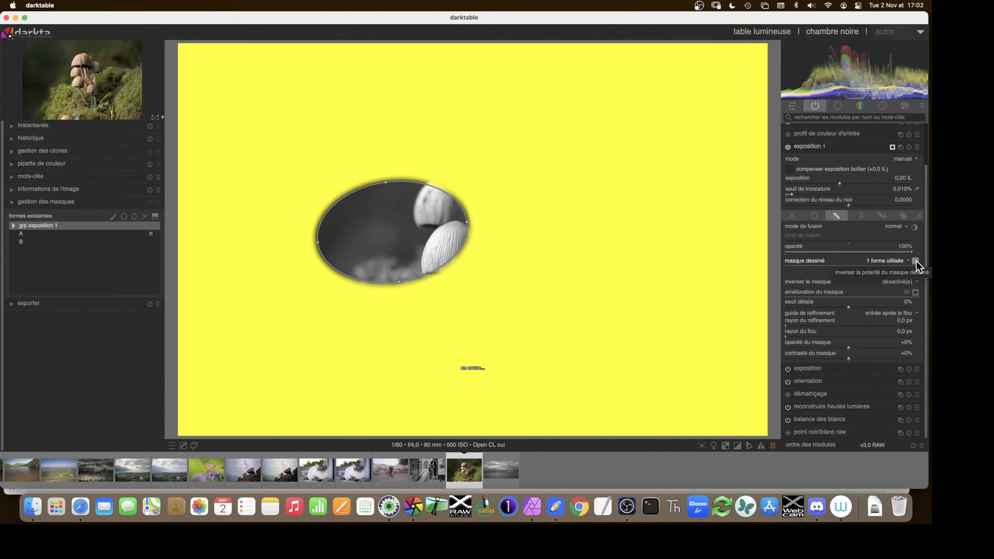
click(915, 261)
click(915, 261)
click(915, 261)
click(915, 261)
click(915, 261)
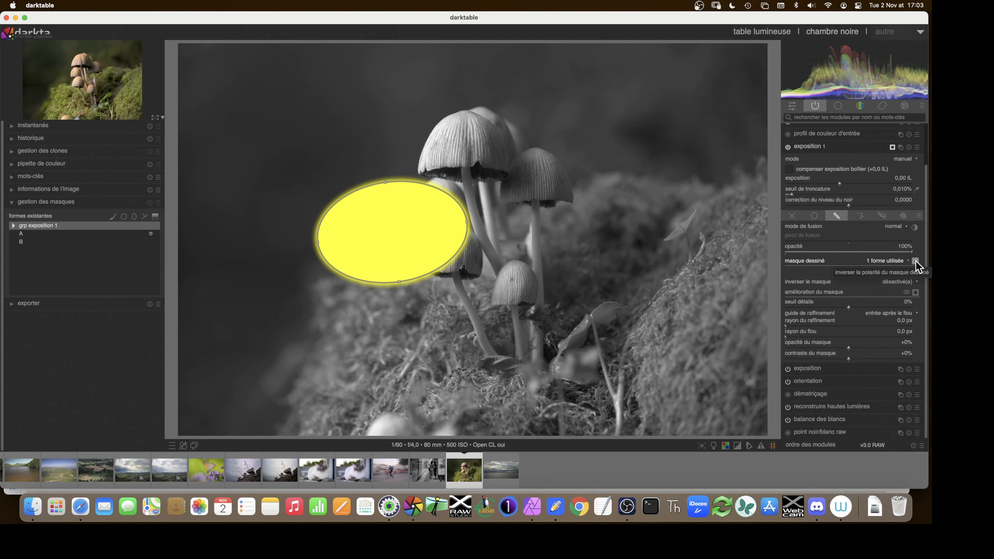
click(915, 261)
click(915, 262)
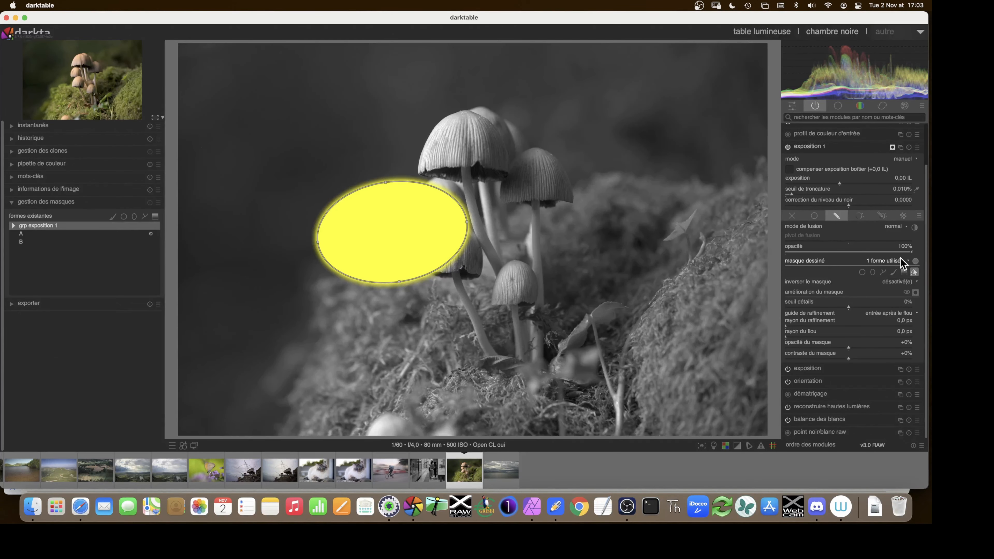
- Add shape B back to the grp exposition 1 group and set its mode to difference
right_click(17, 226)
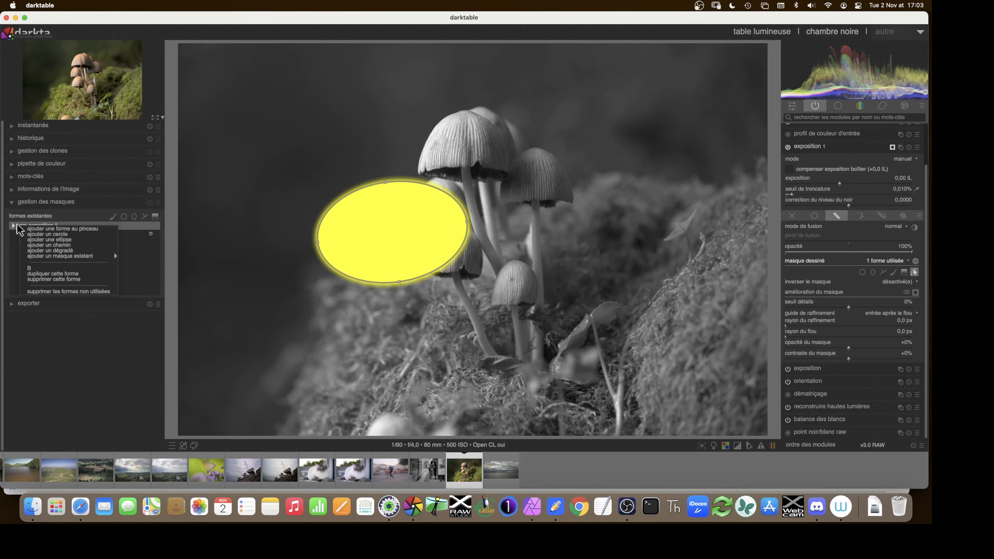
click(42, 268)
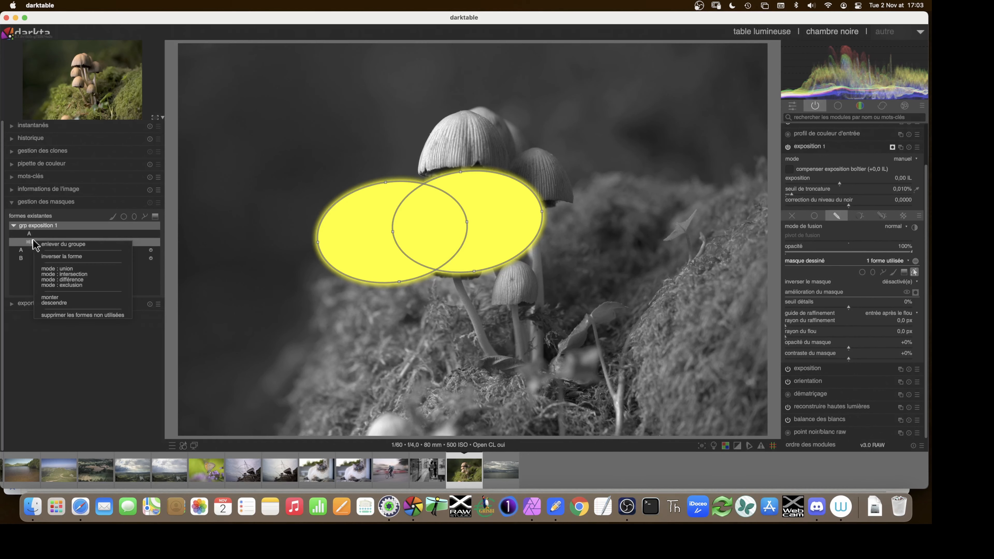
click(33, 242)
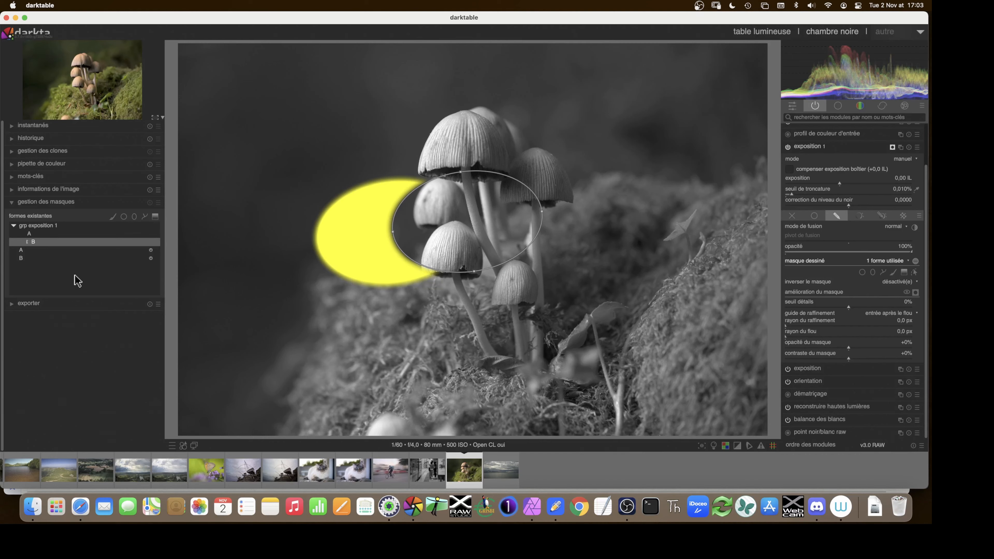
- Set shape B to union and invert it, and combine the inverted B with A in intersection mode
right_click(35, 244)
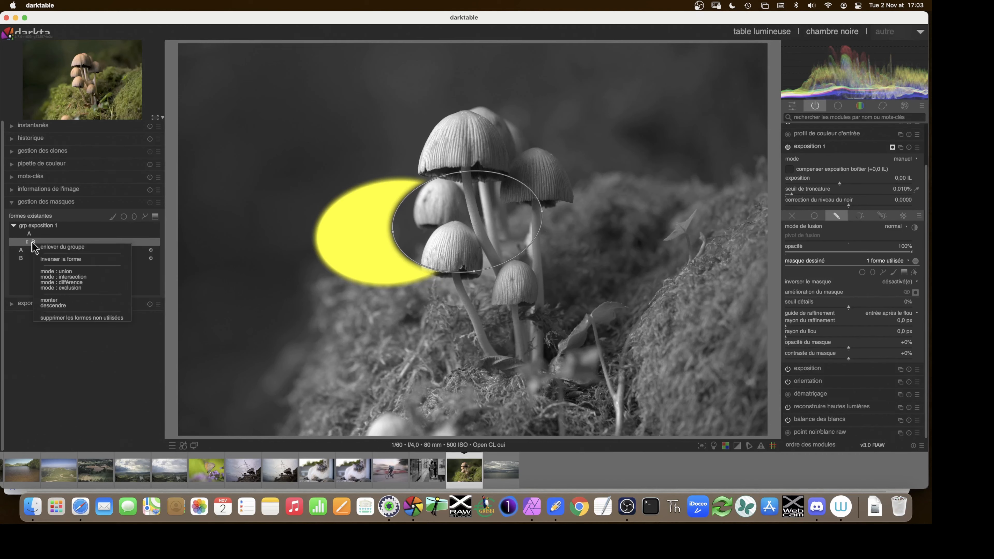
click(51, 272)
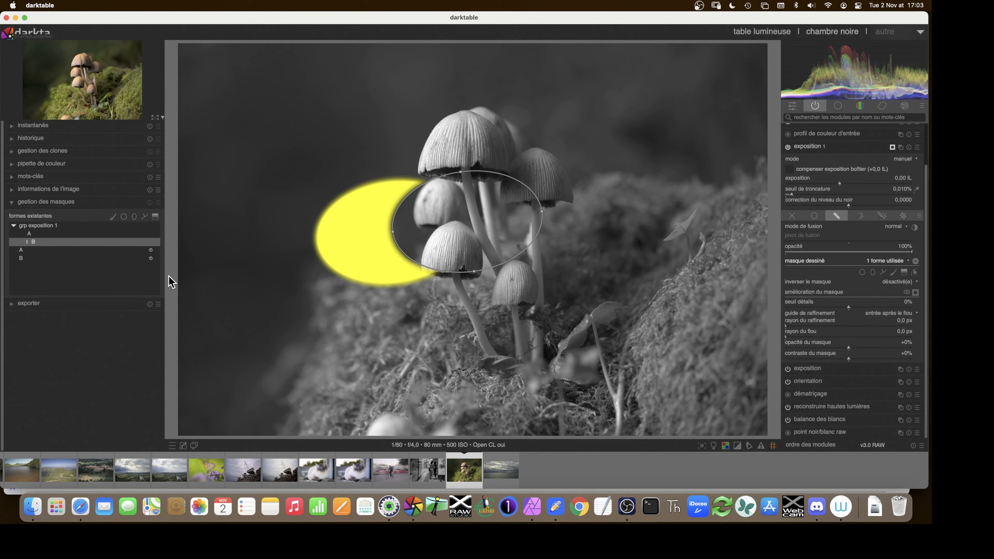
right_click(34, 244)
click(46, 259)
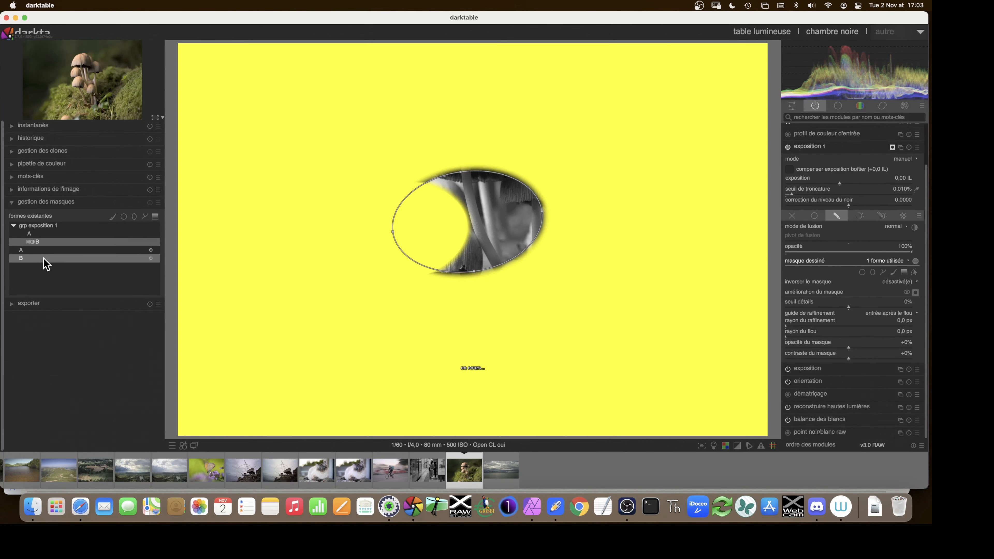
right_click(43, 245)
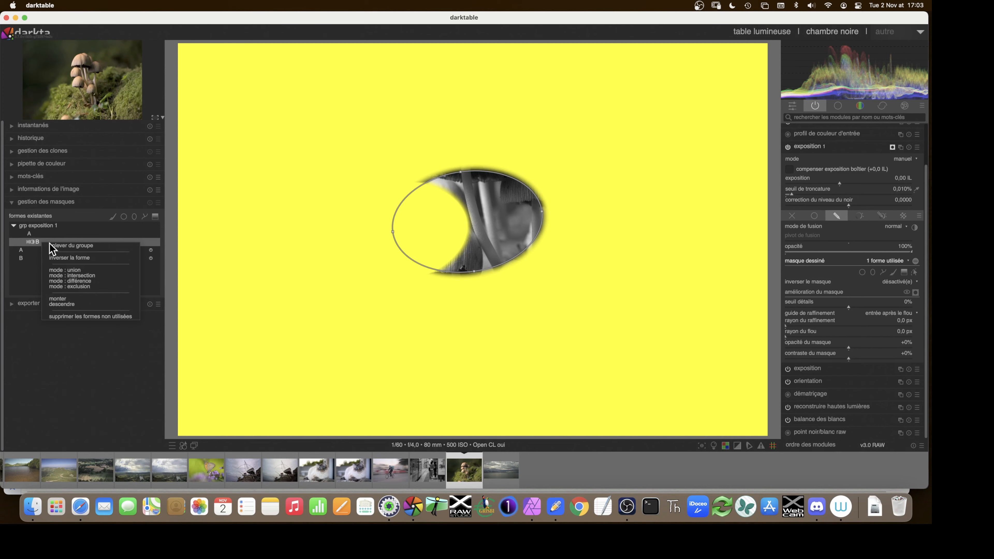
click(67, 277)
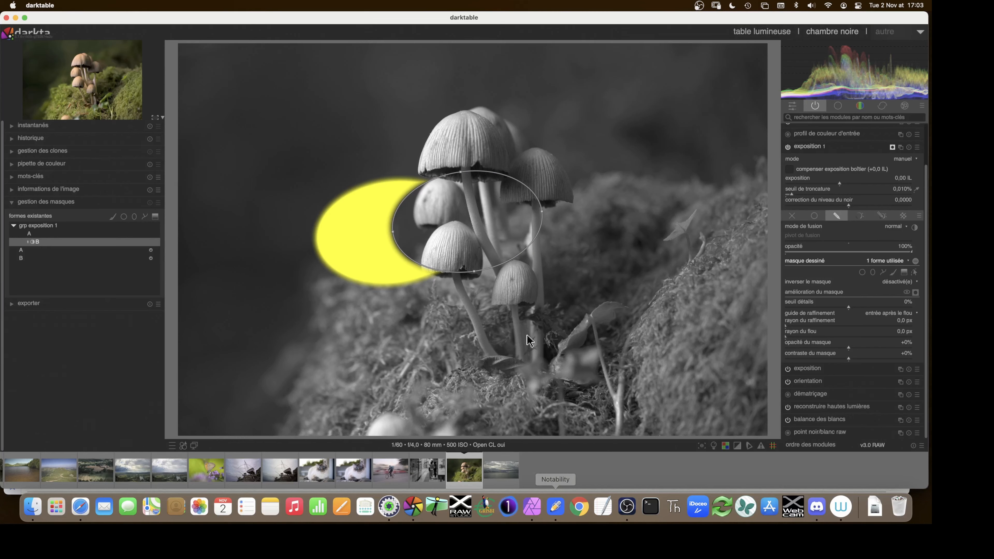
- Remove the inversion from shape B and return its mode to difference
right_click(34, 242)
click(46, 257)
right_click(38, 246)
click(49, 283)
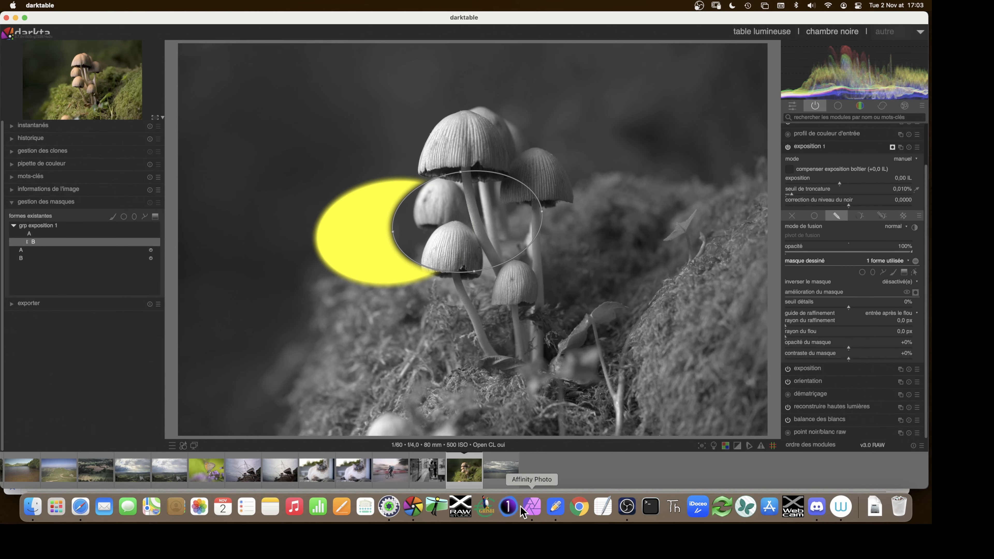
- Switch to Notability and handwrite the formula "A\B = A ∩ B̄" below the Différence definition
click(555, 507)
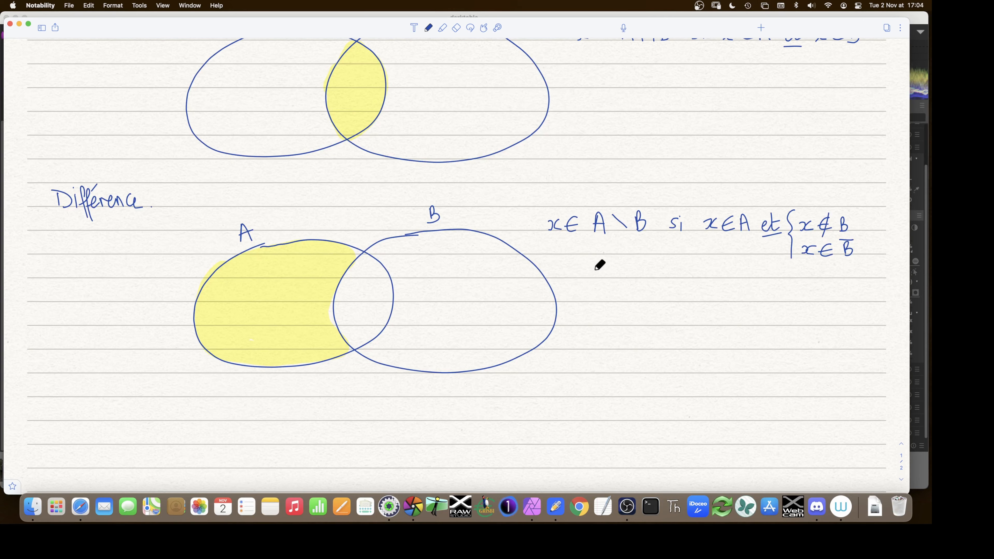
mouse_move(604, 264)
mouse_down()
mouse_move(631, 277)
mouse_move(652, 268)
mouse_up()
drag(641, 274, 653, 274)
mouse_move(722, 278)
mouse_down()
mouse_move(737, 278)
mouse_move(687, 278)
mouse_move(701, 279)
mouse_up()
mouse_move(690, 271)
mouse_down()
mouse_move(757, 269)
mouse_move(754, 278)
mouse_move(763, 258)
mouse_up()
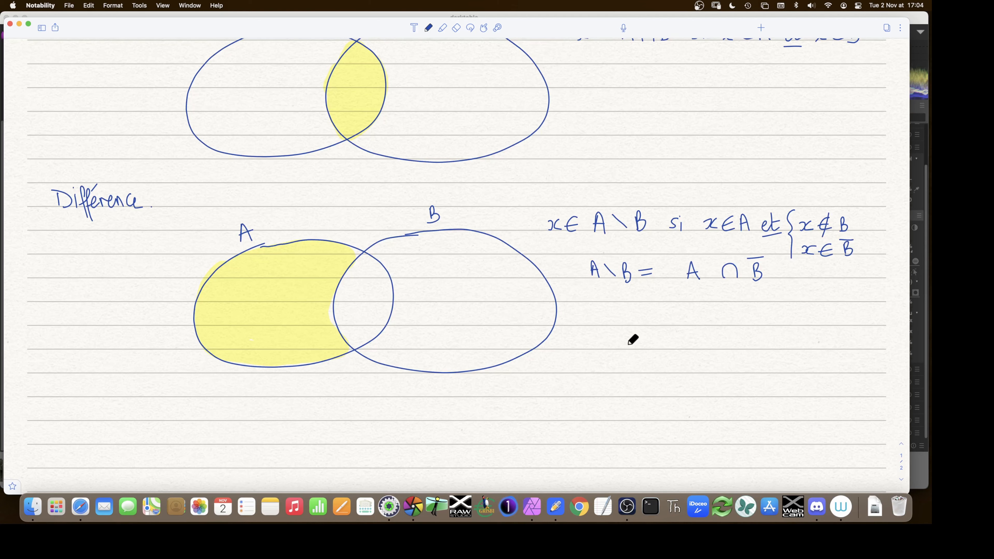
- Handwrite the formula "B\A = B ∩ Ā" below the A\B formula
mouse_move(597, 310)
mouse_down()
mouse_move(598, 326)
mouse_move(646, 330)
mouse_up()
drag(637, 321, 669, 317)
mouse_move(660, 324)
mouse_down()
mouse_move(691, 311)
mouse_move(698, 324)
mouse_move(734, 323)
mouse_move(754, 309)
mouse_move(764, 326)
mouse_up()
drag(755, 320, 762, 306)
- Highlight in green the part of oval B outside oval A in the Différence diagram and return to the pen
scroll(667, 289, up, 5)
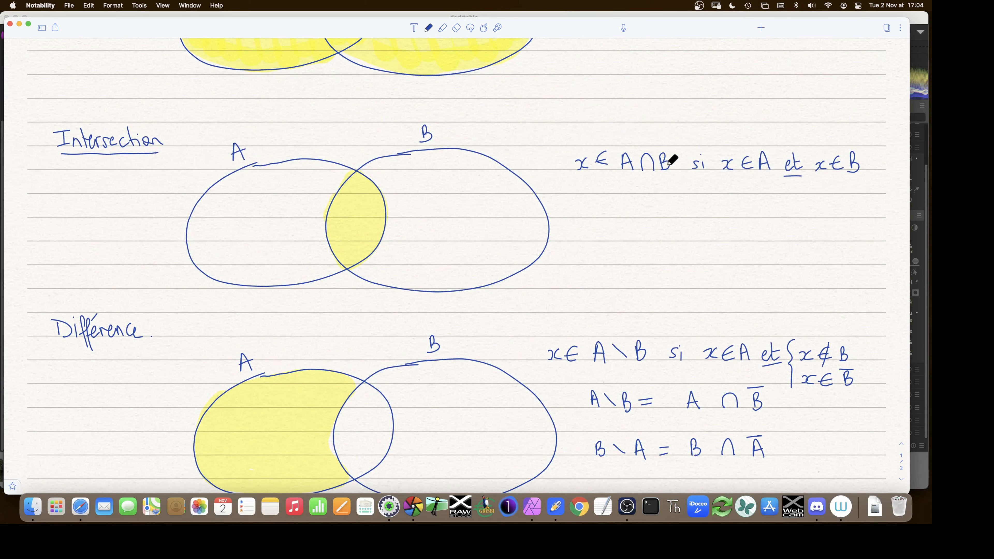
scroll(553, 210, up, 2)
scroll(552, 210, up, 5)
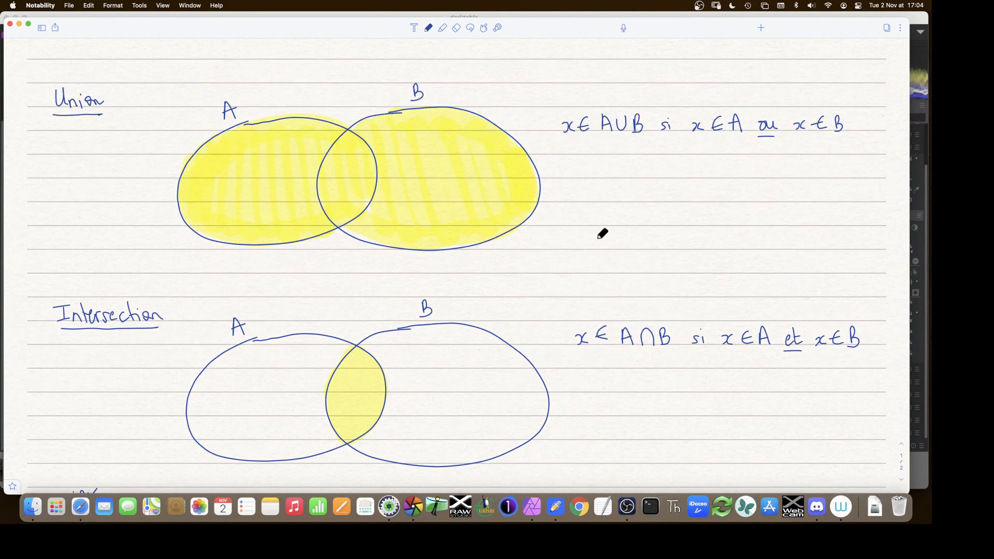
scroll(602, 233, down, 7)
scroll(602, 233, down, 7)
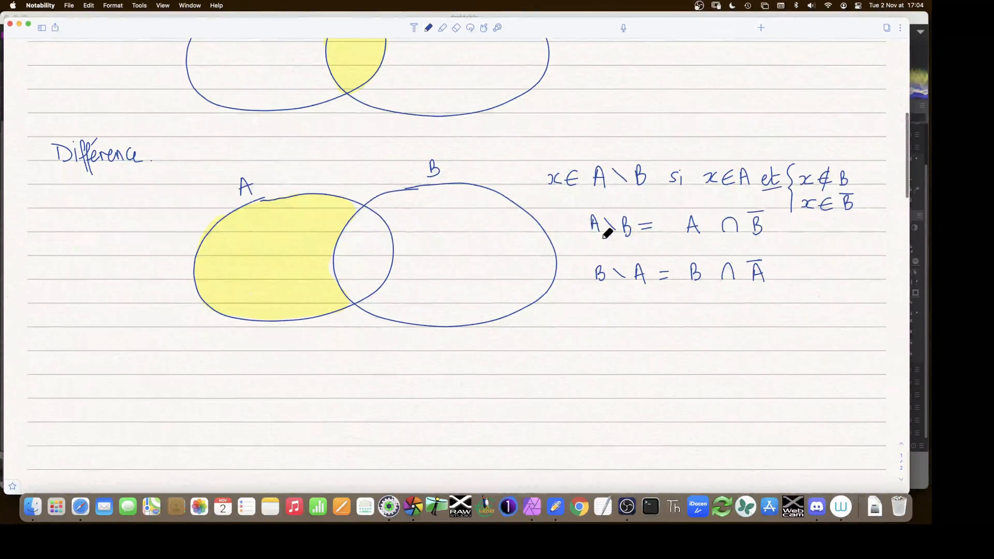
click(442, 28)
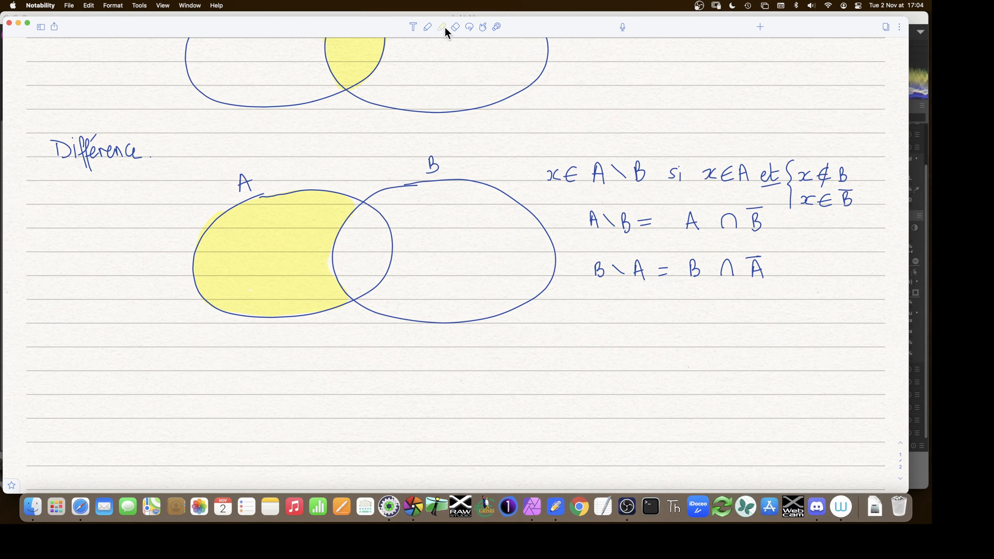
click(443, 28)
click(452, 75)
mouse_move(372, 195)
mouse_down()
mouse_move(408, 231)
mouse_move(392, 284)
mouse_move(403, 299)
mouse_move(468, 304)
mouse_move(519, 286)
mouse_move(536, 248)
mouse_up()
mouse_move(493, 196)
mouse_down()
mouse_move(398, 192)
mouse_move(416, 214)
mouse_move(408, 283)
mouse_move(424, 212)
mouse_move(434, 265)
mouse_move(431, 205)
mouse_move(460, 285)
mouse_move(468, 220)
mouse_move(483, 219)
mouse_move(477, 275)
mouse_move(494, 280)
mouse_move(508, 255)
mouse_move(515, 266)
mouse_move(431, 284)
mouse_move(462, 289)
mouse_move(533, 251)
mouse_move(527, 284)
mouse_up()
click(427, 27)
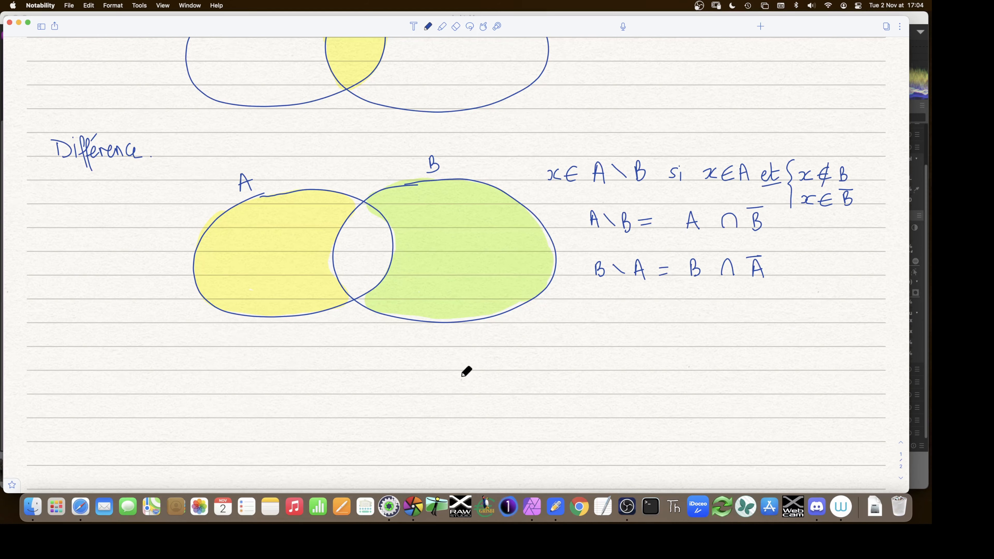
- Switch to darktable and set shape B's mode in the exposition 1 group to union
click(413, 507)
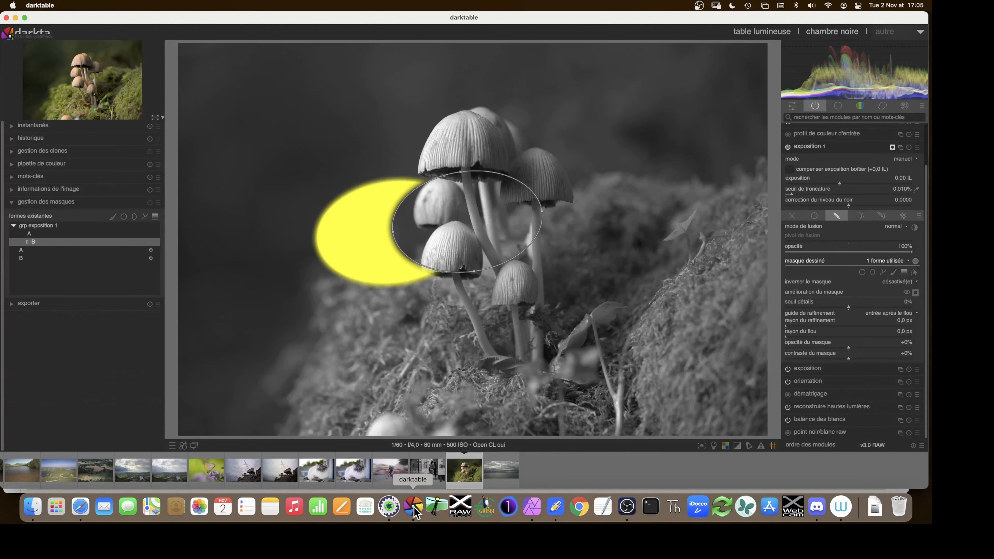
click(37, 242)
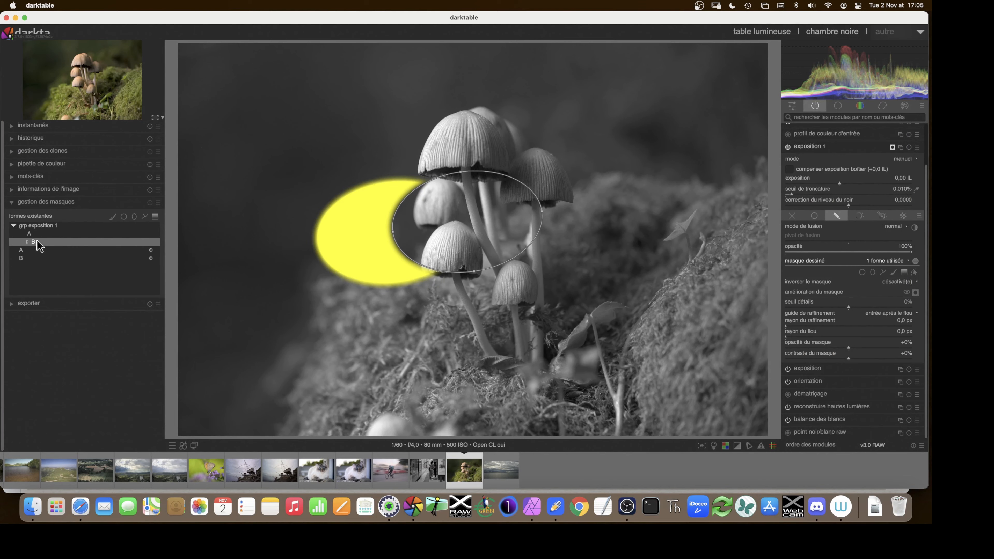
right_click(39, 245)
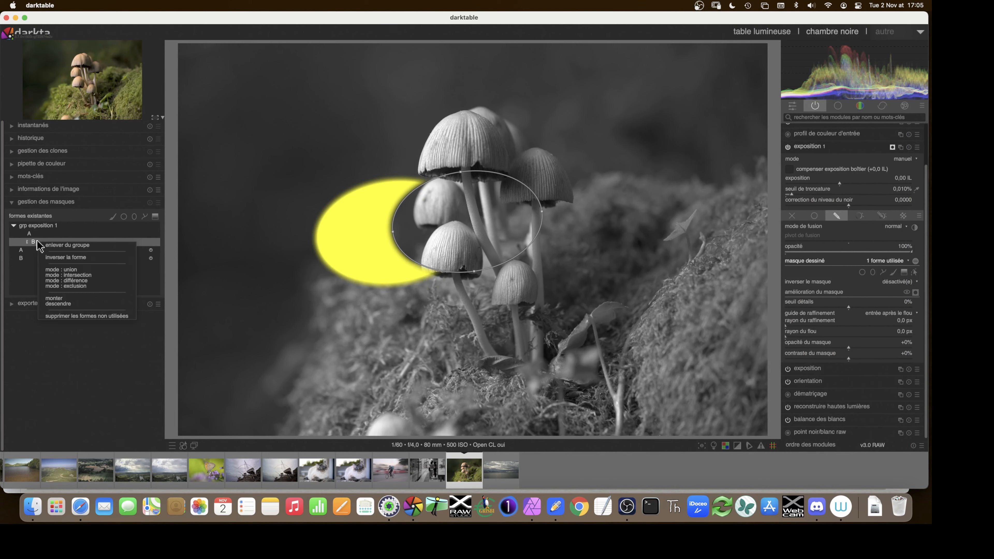
click(61, 270)
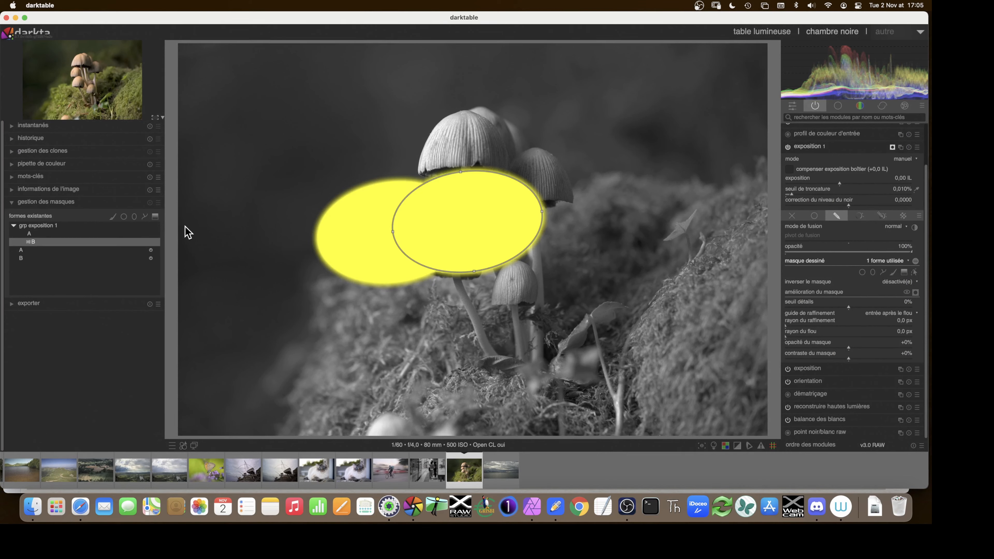
- Invert shape A in the exposition 1 group and set its mode to intersection
click(35, 233)
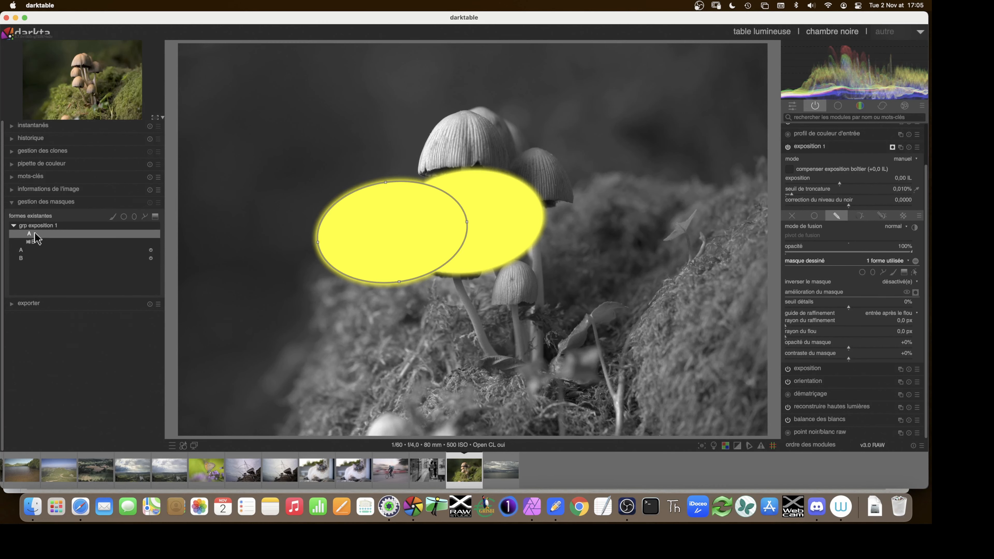
right_click(36, 237)
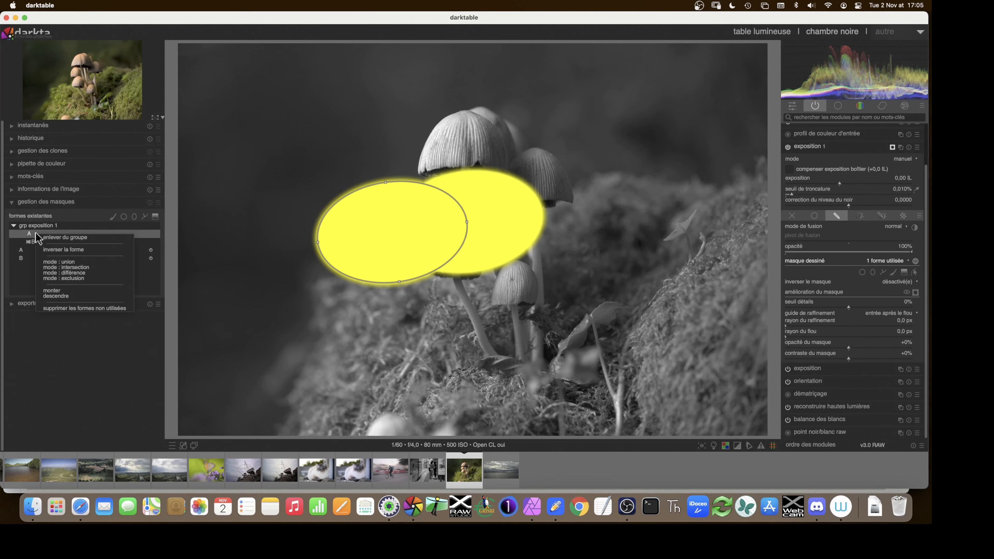
click(53, 251)
right_click(34, 236)
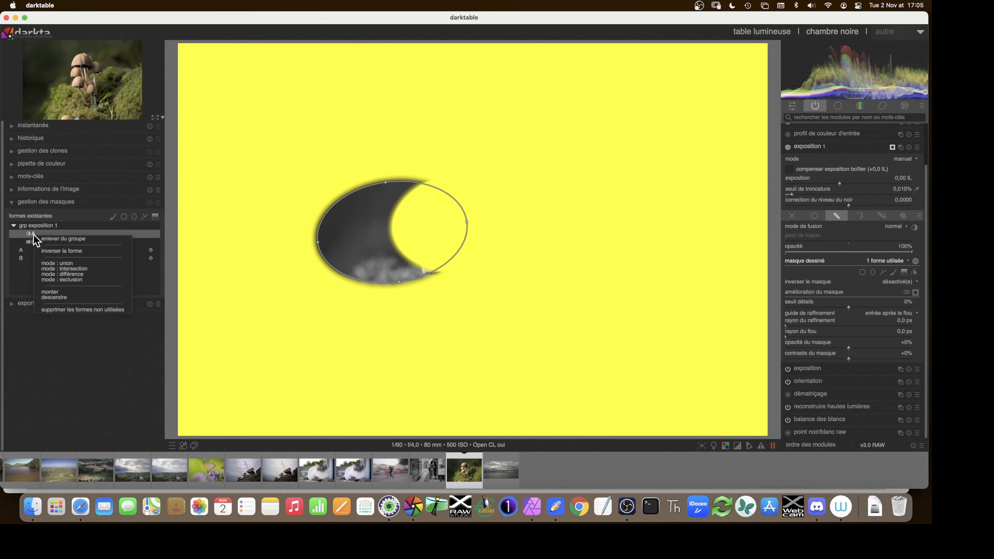
click(47, 270)
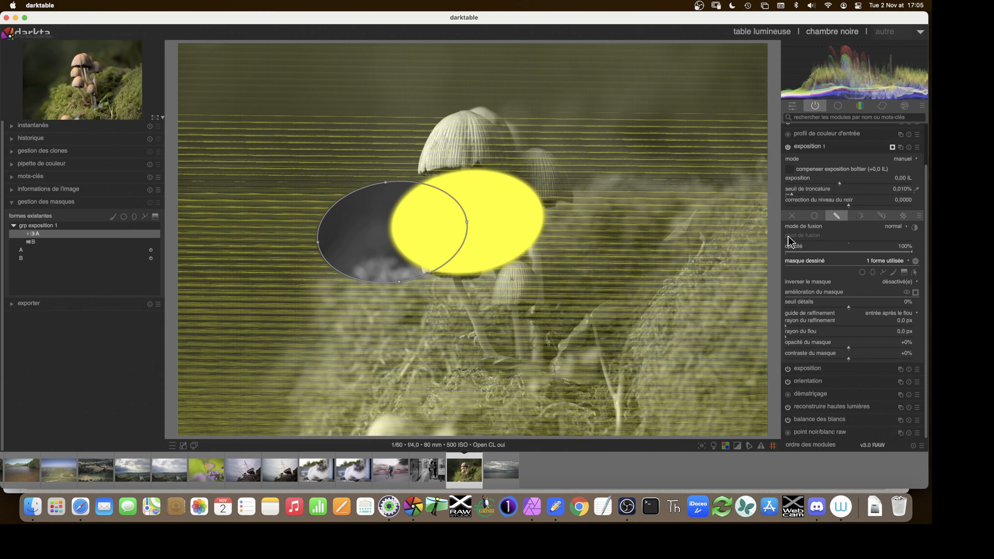
- Refresh the mask display by turning it off and on, and reapply the union mode to shape B
click(916, 293)
click(916, 293)
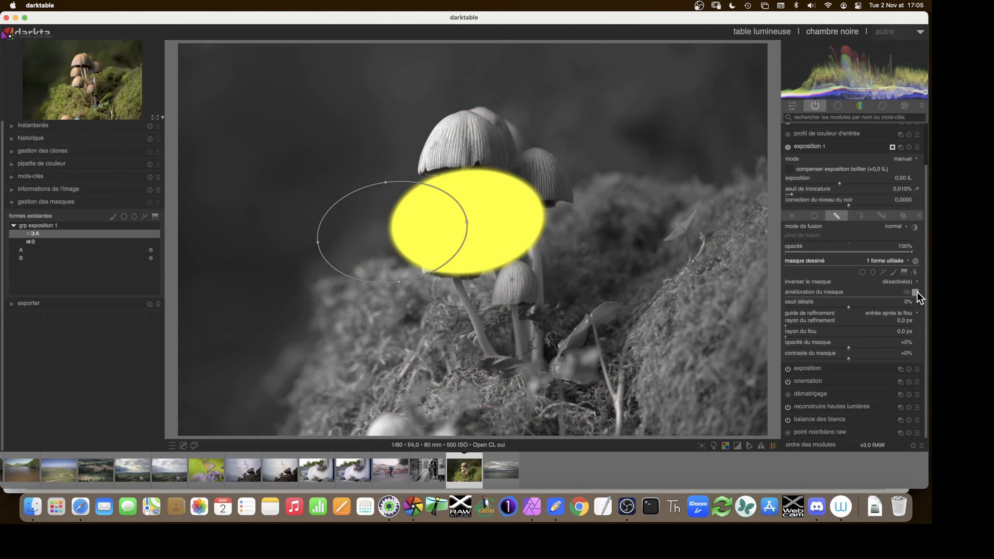
right_click(44, 241)
click(58, 270)
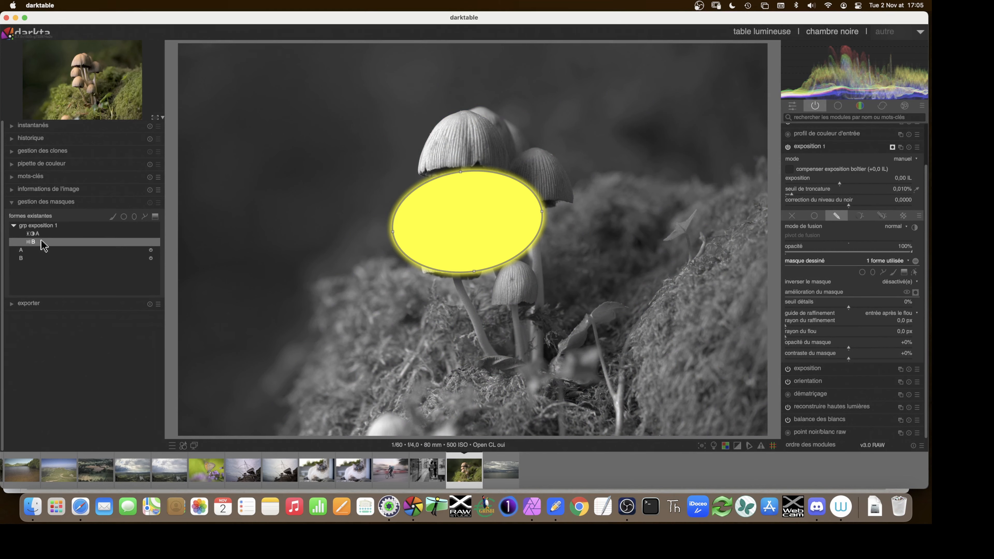
- Cancel shape A's inversion in the exposition 1 group and set its mode to union
ctrl+click(31, 235)
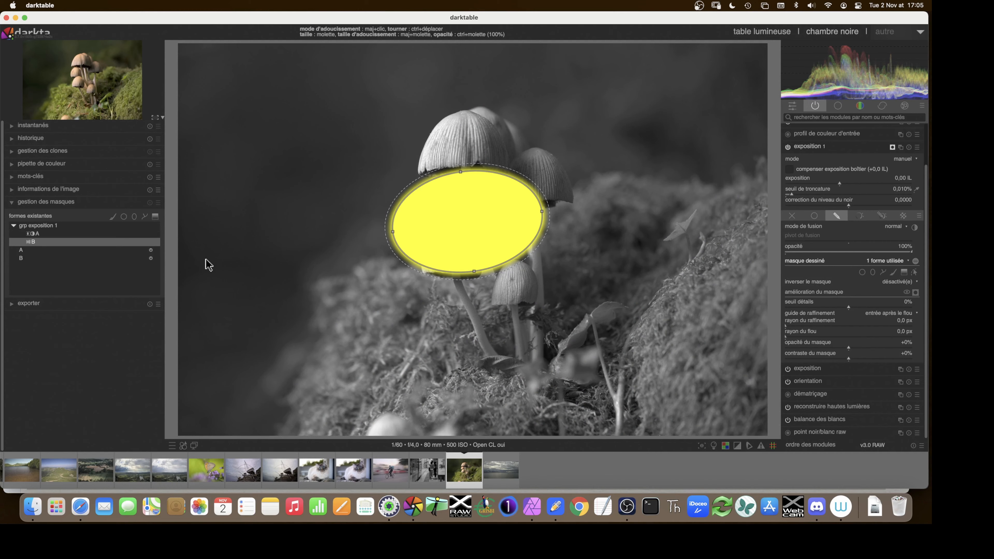
click(36, 235)
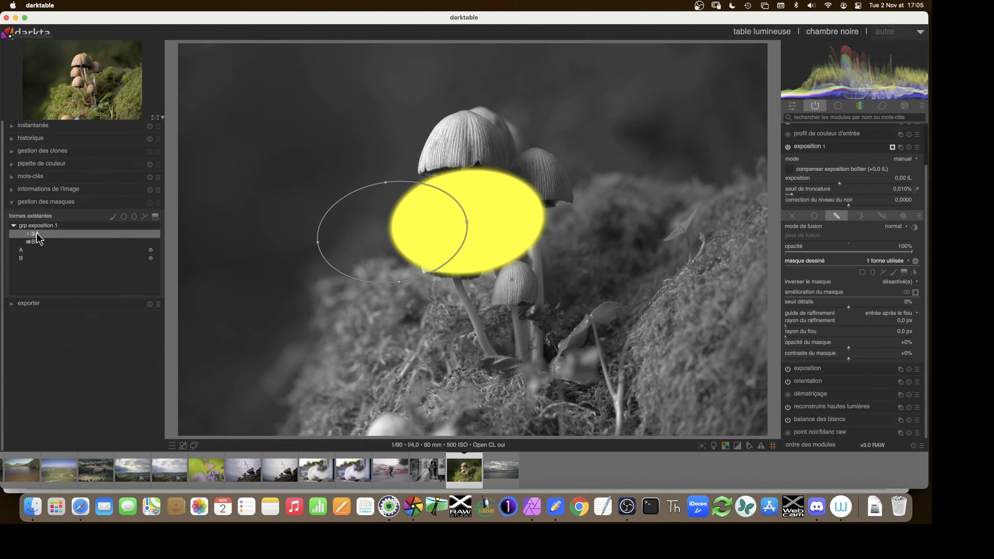
right_click(36, 233)
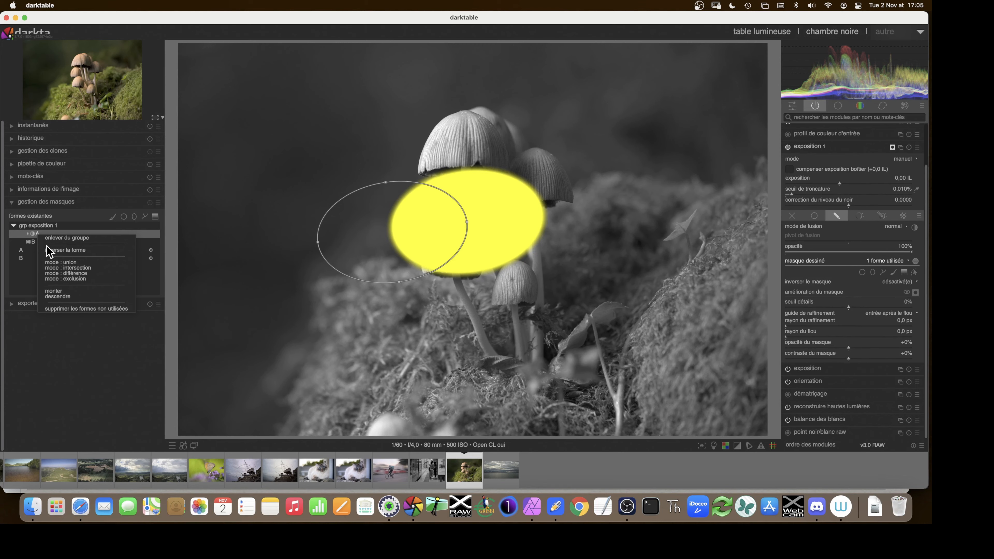
click(49, 253)
right_click(44, 241)
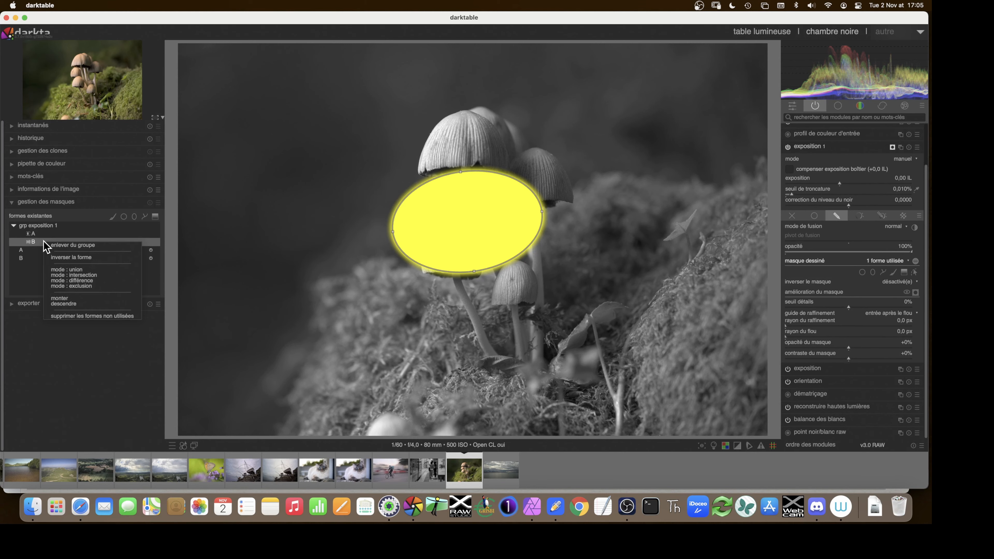
click(35, 240)
right_click(35, 240)
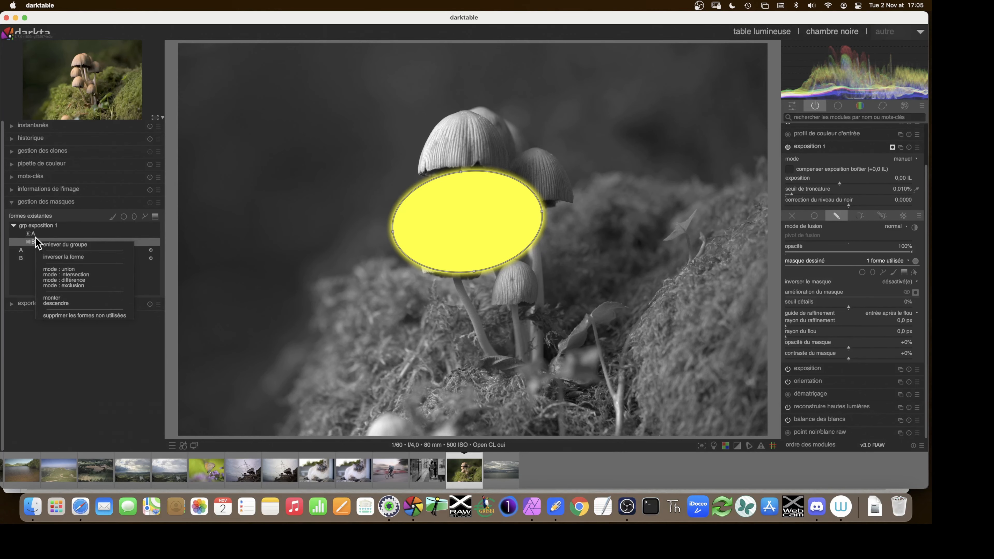
click(35, 237)
click(34, 233)
right_click(34, 233)
click(50, 260)
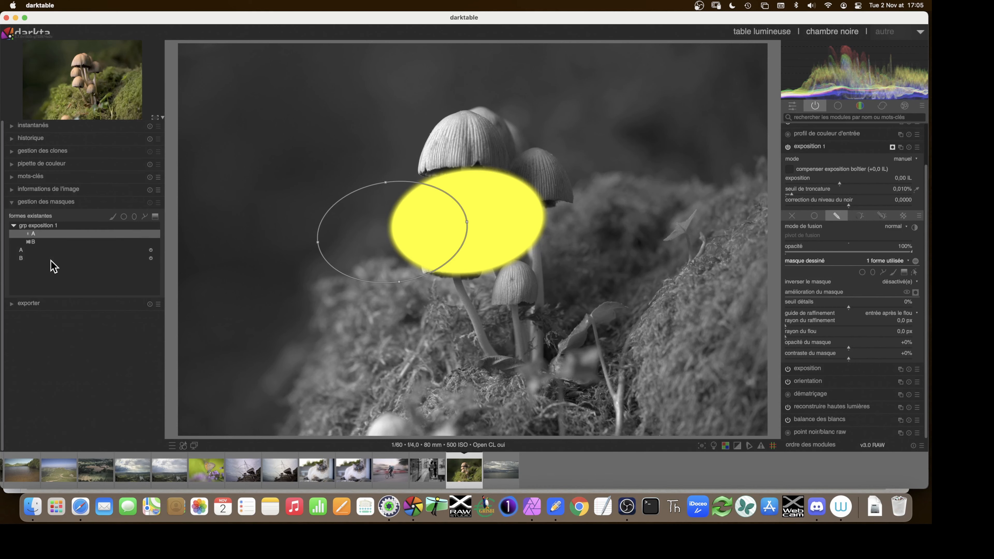
- Remove shapes A and B from the exposition 1 group
right_click(38, 235)
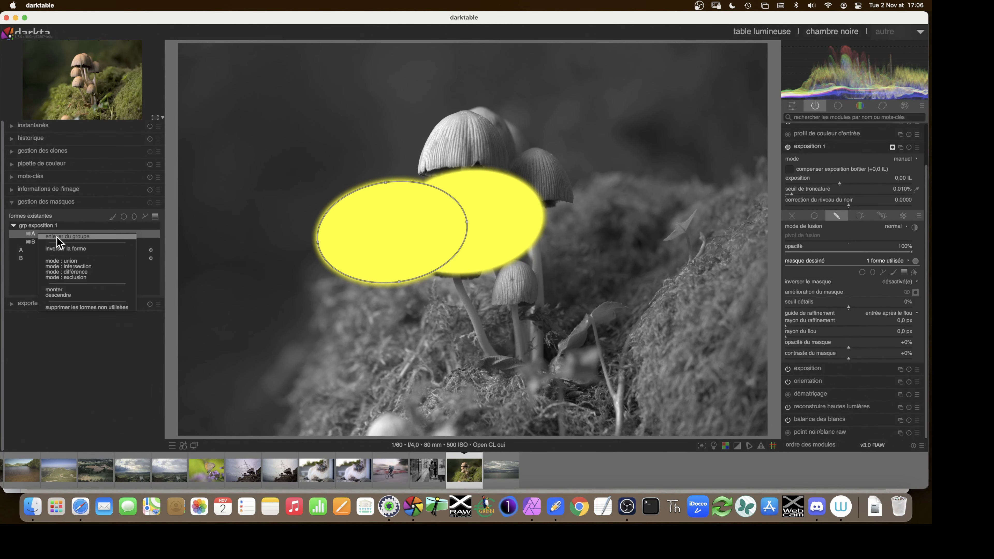
key(Escape)
click(37, 227)
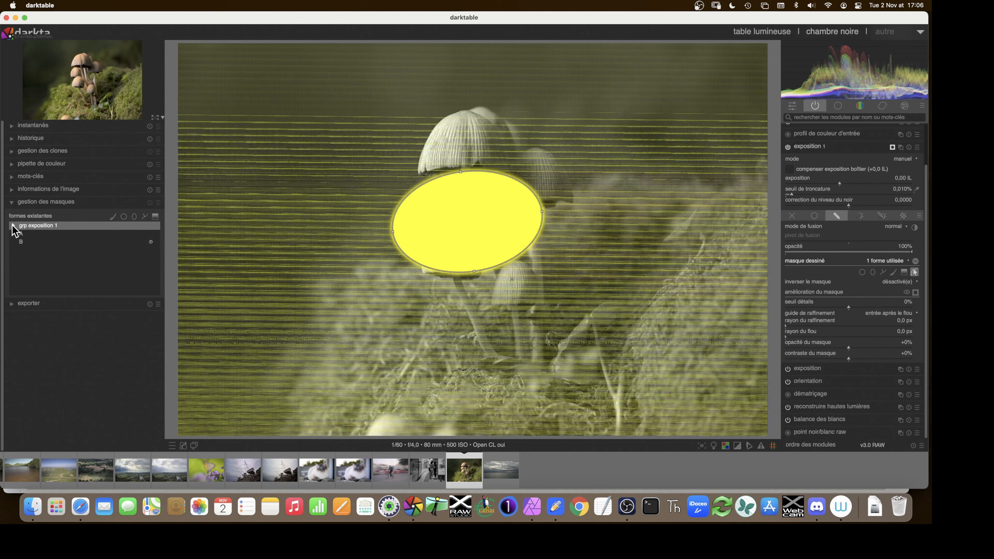
right_click(40, 233)
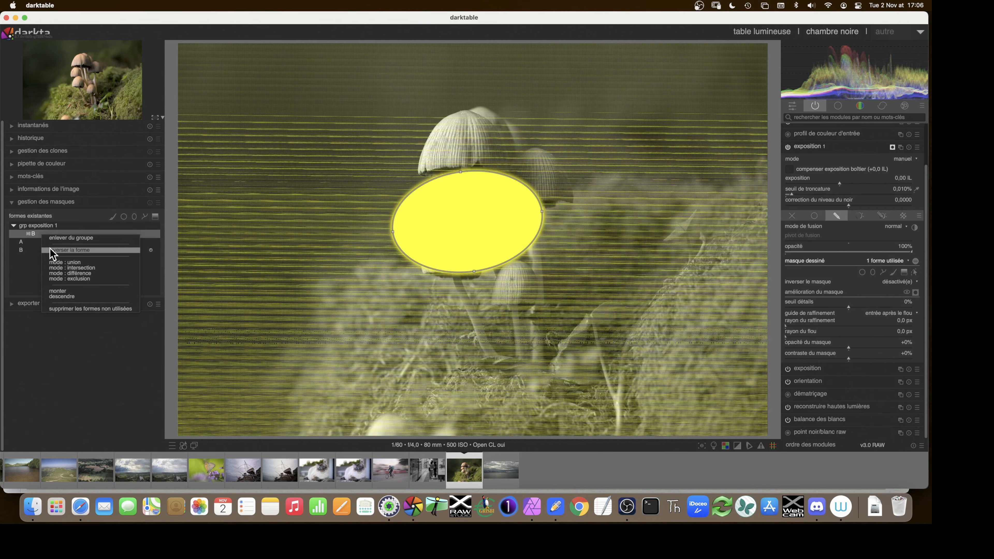
click(53, 238)
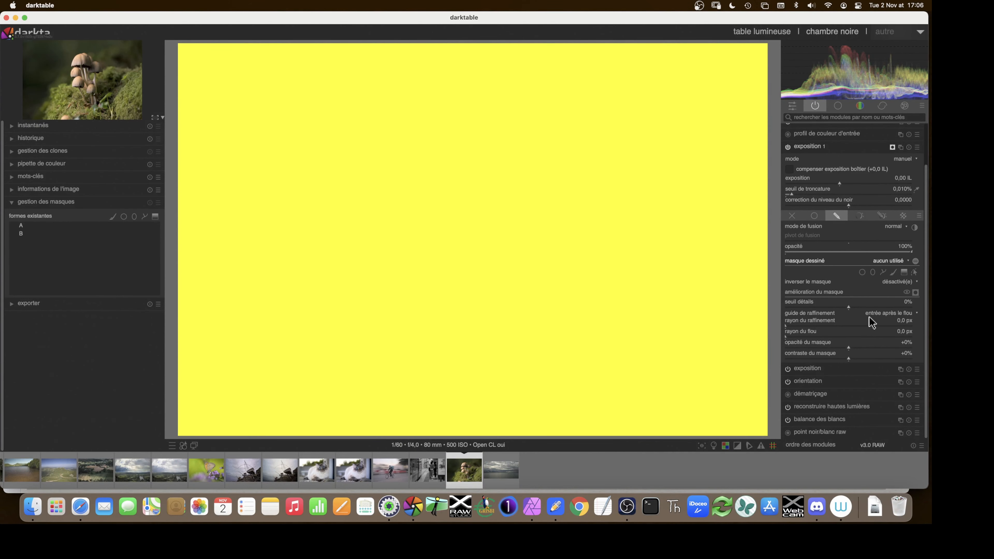
- Add existing shape B and then shape A to the exposition 1 module's drawn mask
click(892, 261)
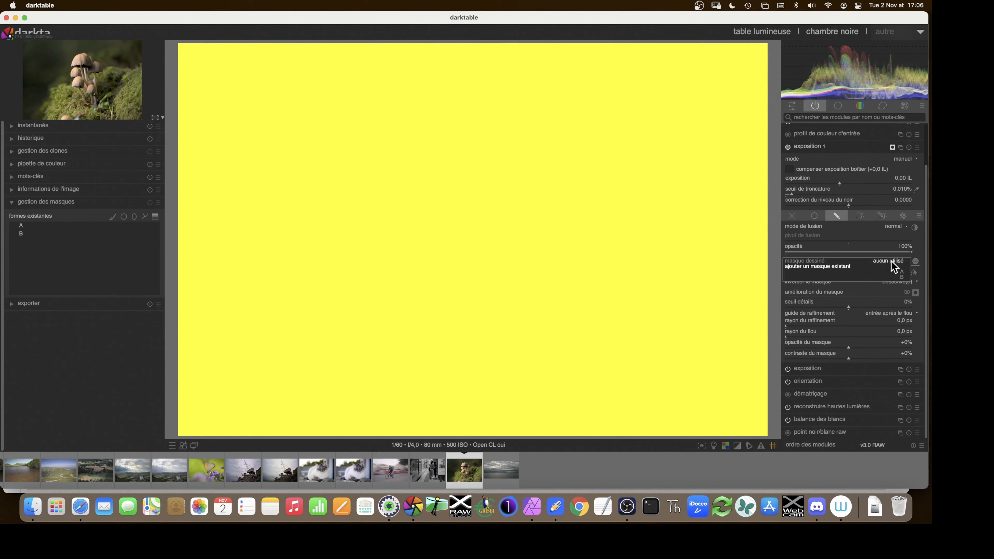
click(902, 277)
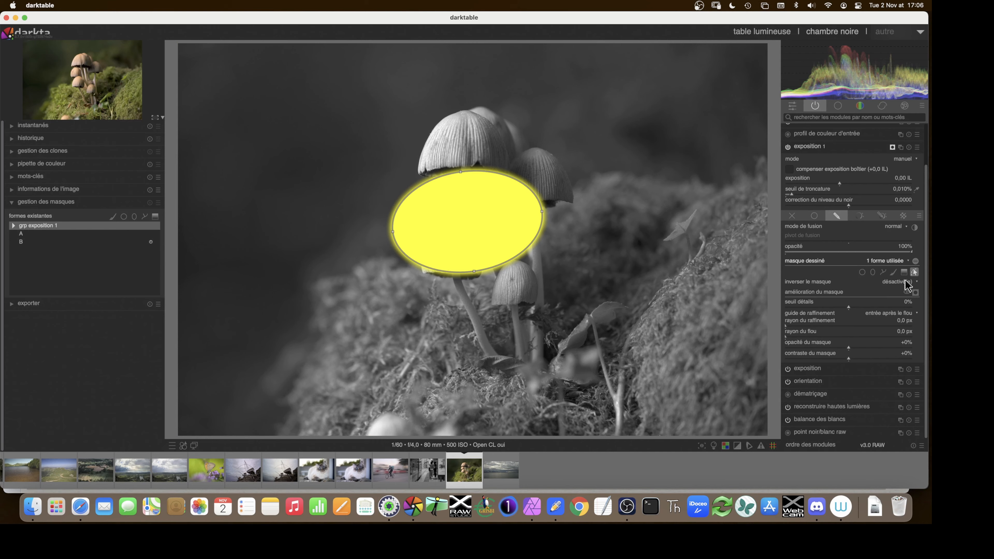
click(915, 272)
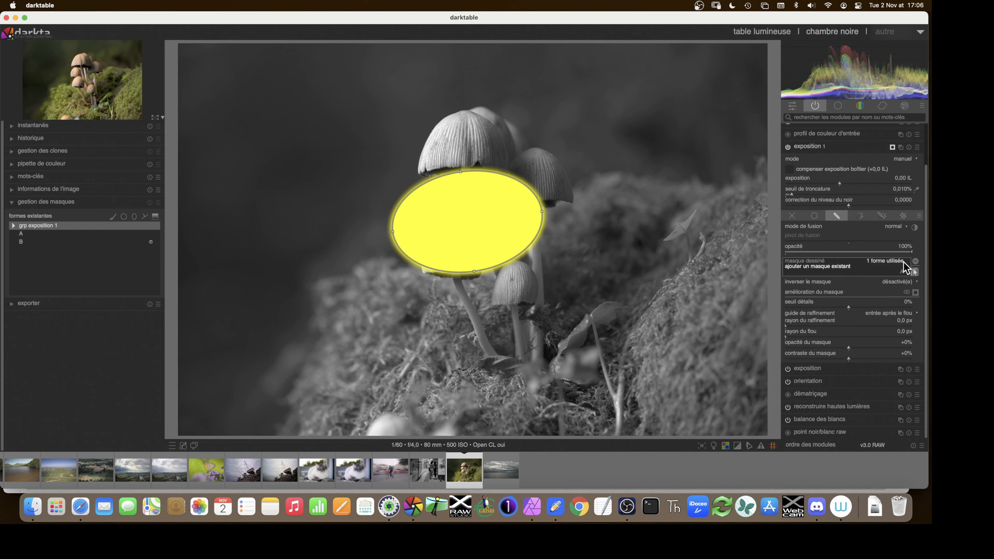
click(903, 271)
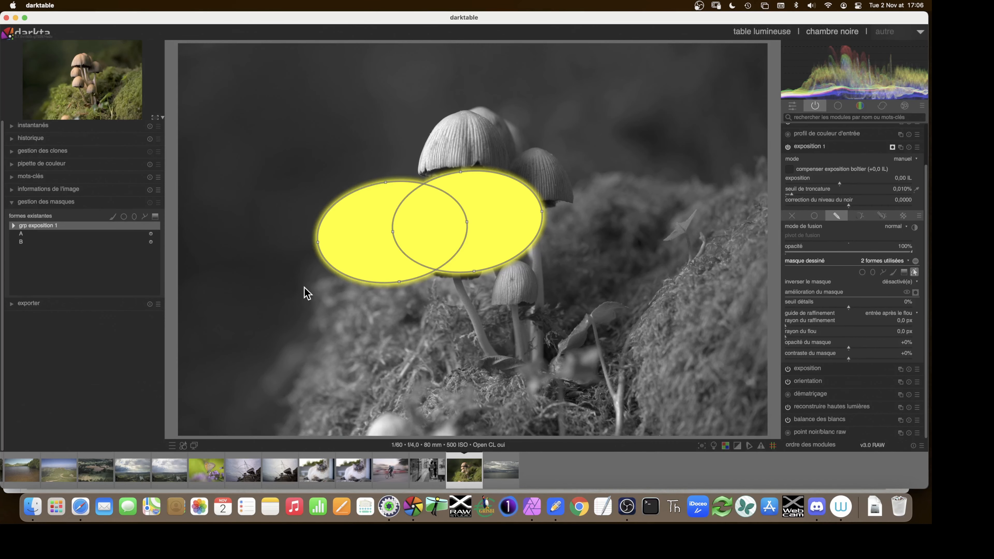
- Expand the exposition 1 group and set shape A's mode to difference
click(13, 227)
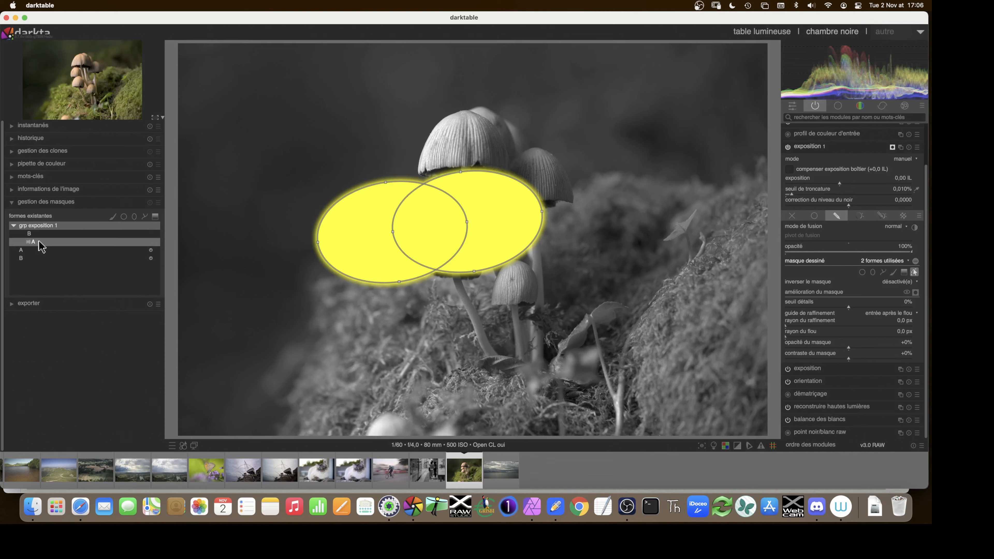
right_click(42, 246)
click(57, 279)
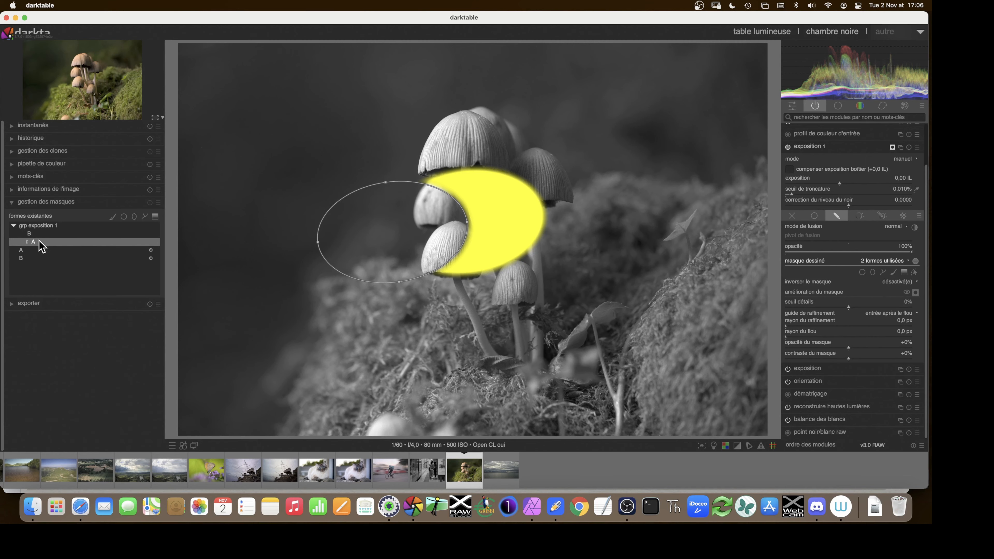
- Reorder the exposition 1 group so that shape A is listed above shape B
right_click(44, 247)
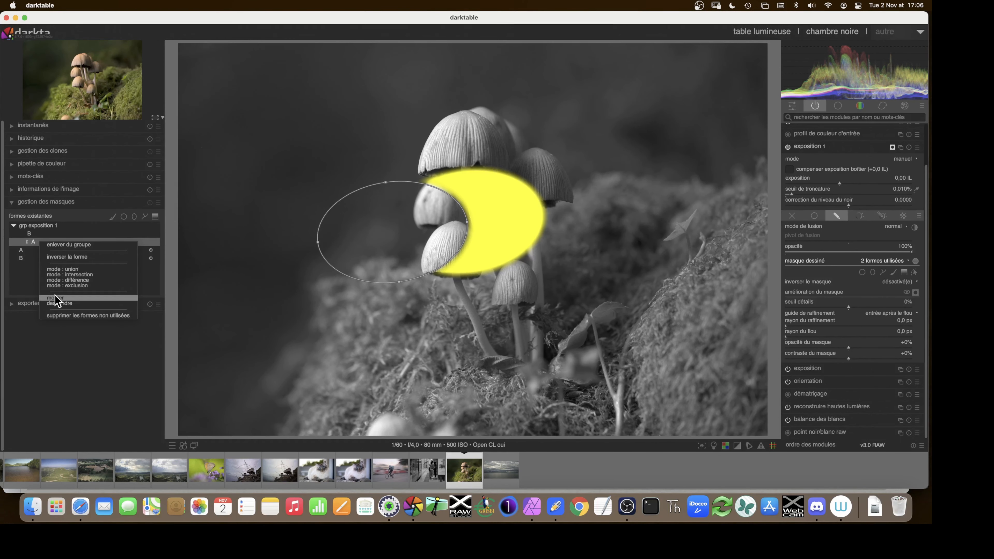
click(69, 304)
click(14, 226)
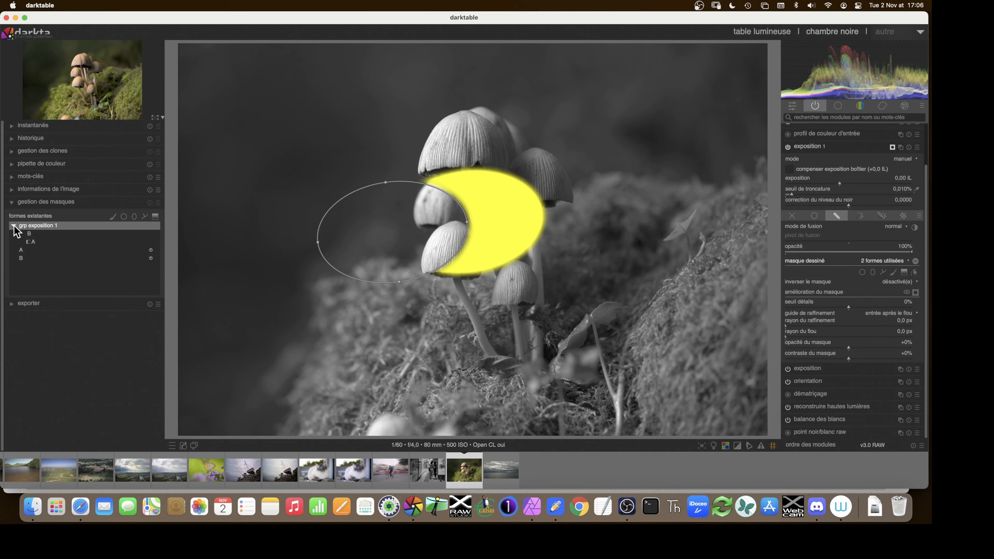
click(33, 242)
right_click(32, 242)
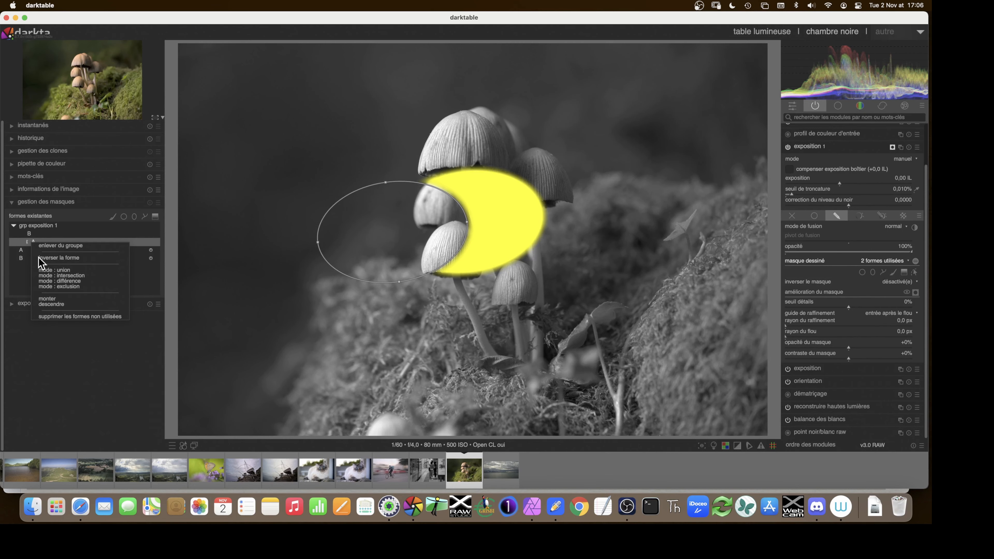
click(64, 304)
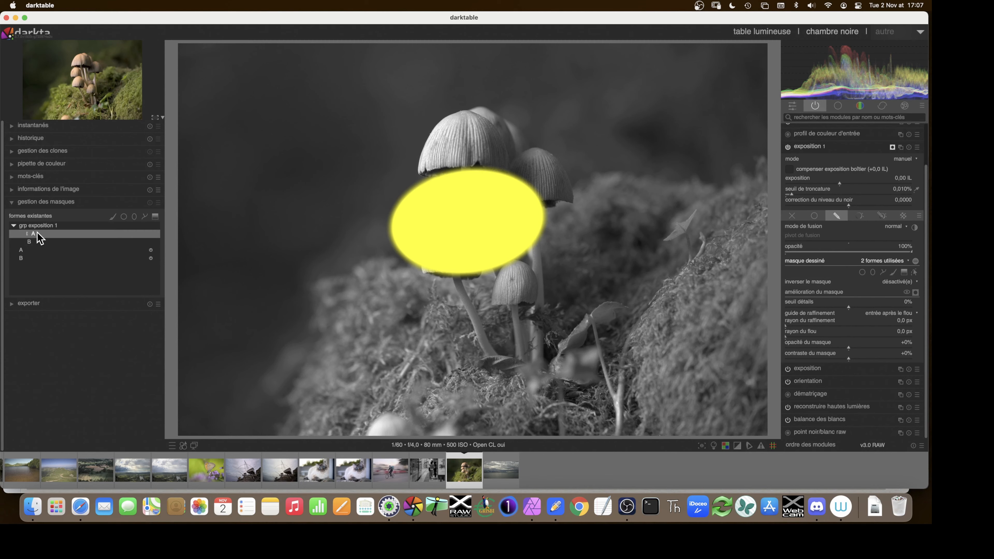
- Set shape A's mode to union and shape B's mode to difference in the exposition 1 group
click(37, 233)
right_click(37, 233)
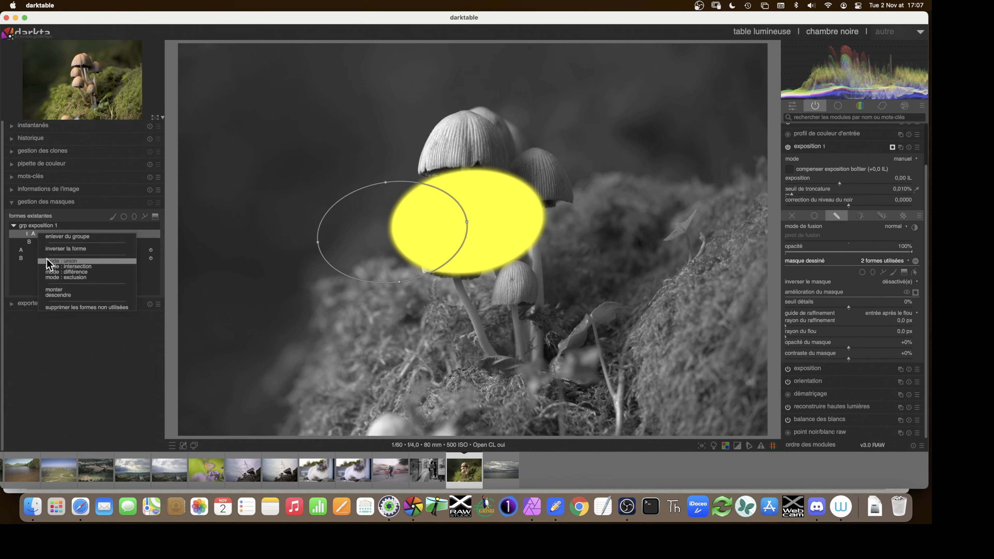
click(44, 235)
click(42, 241)
right_click(42, 242)
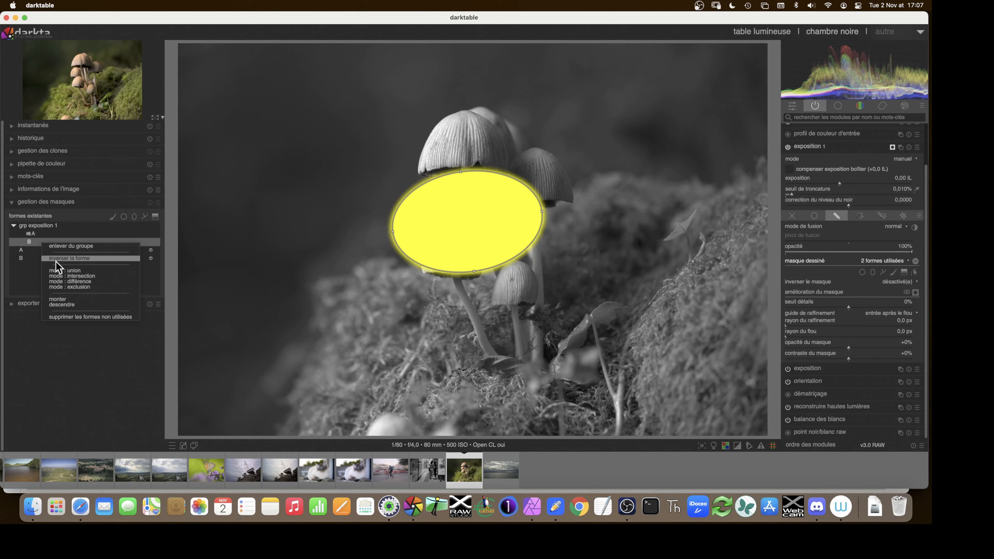
click(56, 279)
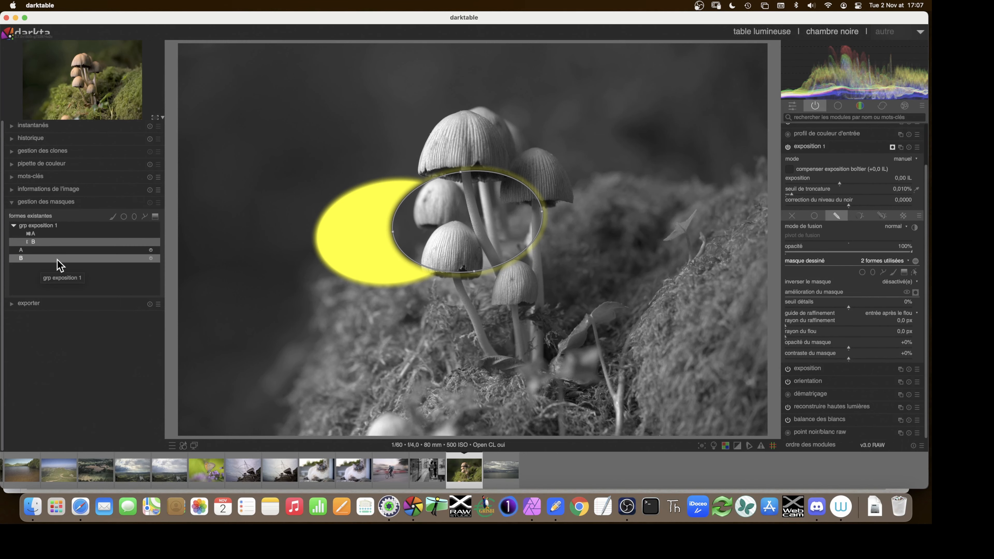
- Take both shapes A and B out of the exposition 1 group, leaving its drawn mask empty
click(58, 243)
click(58, 243)
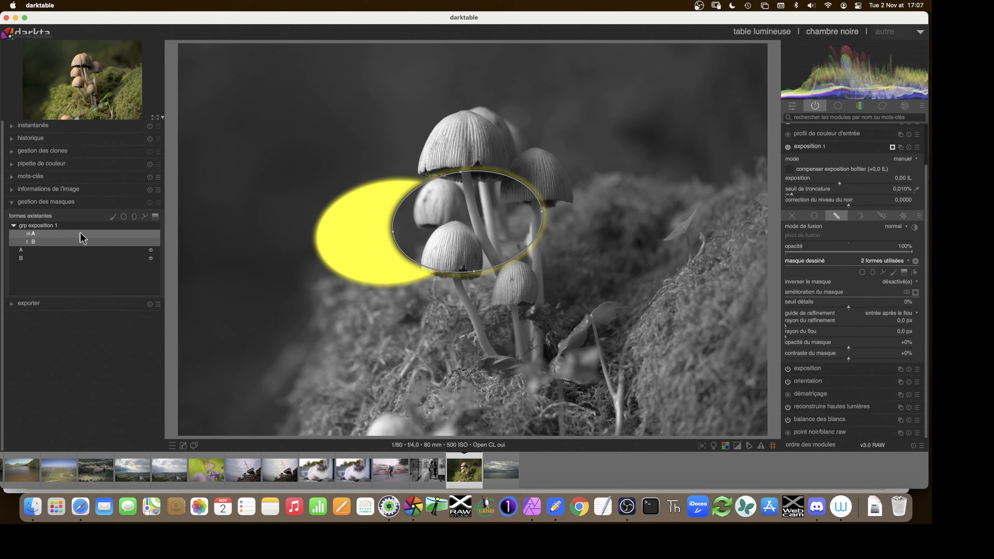
click(49, 241)
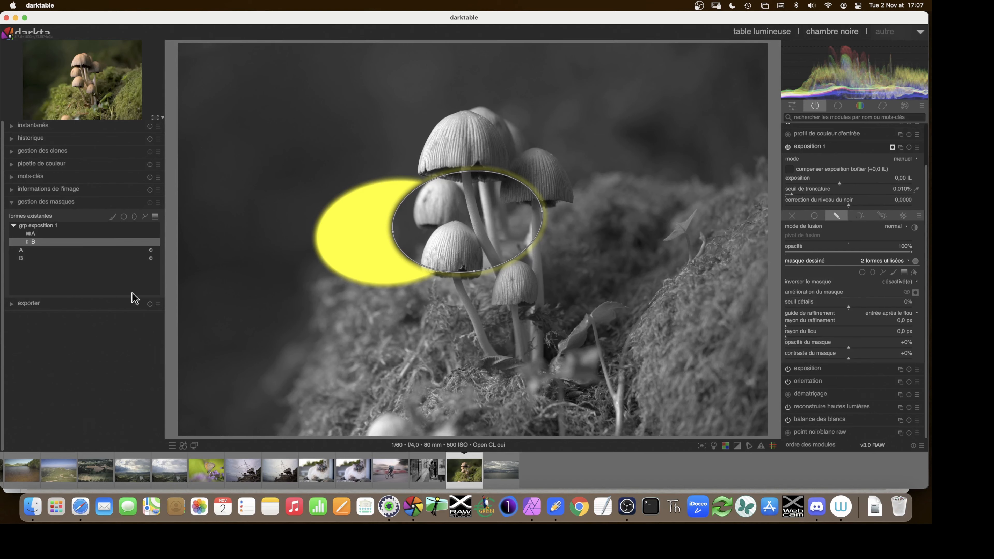
ctrl+click(46, 234)
right_click(47, 234)
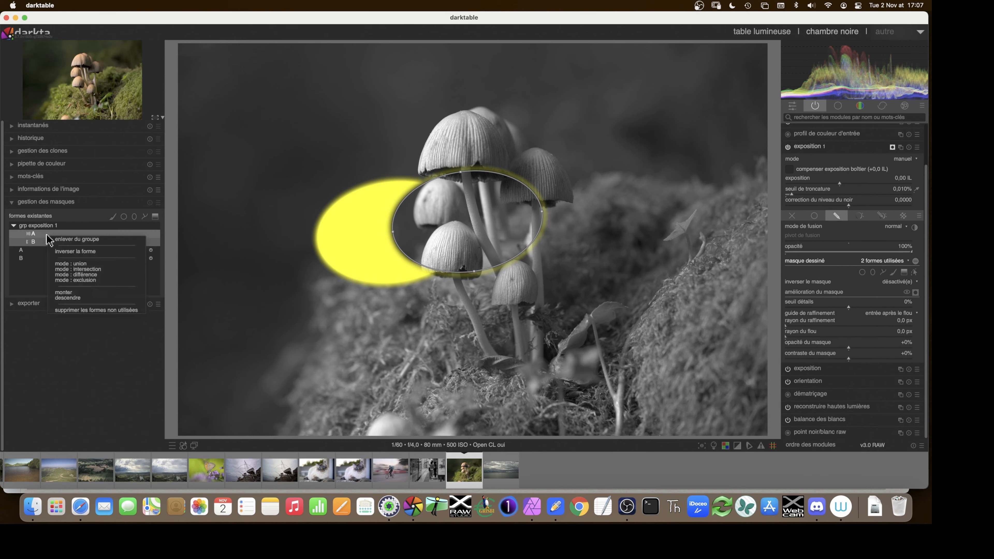
click(55, 240)
right_click(41, 235)
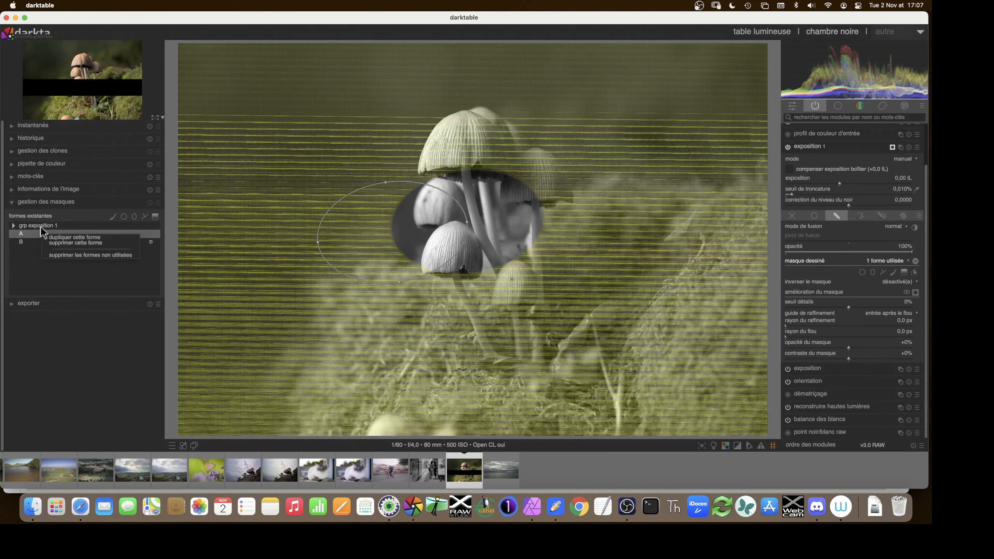
click(14, 226)
click(14, 226)
right_click(31, 234)
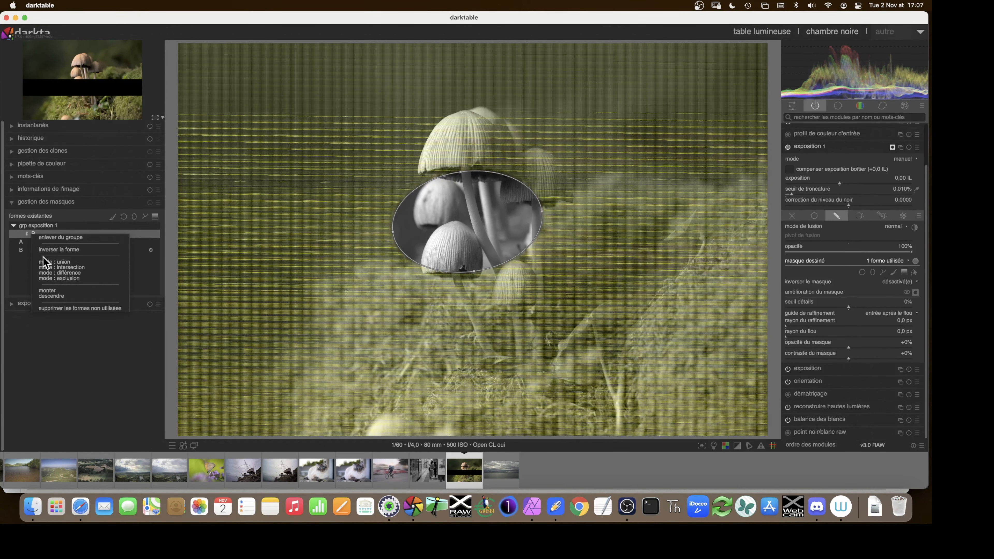
click(45, 238)
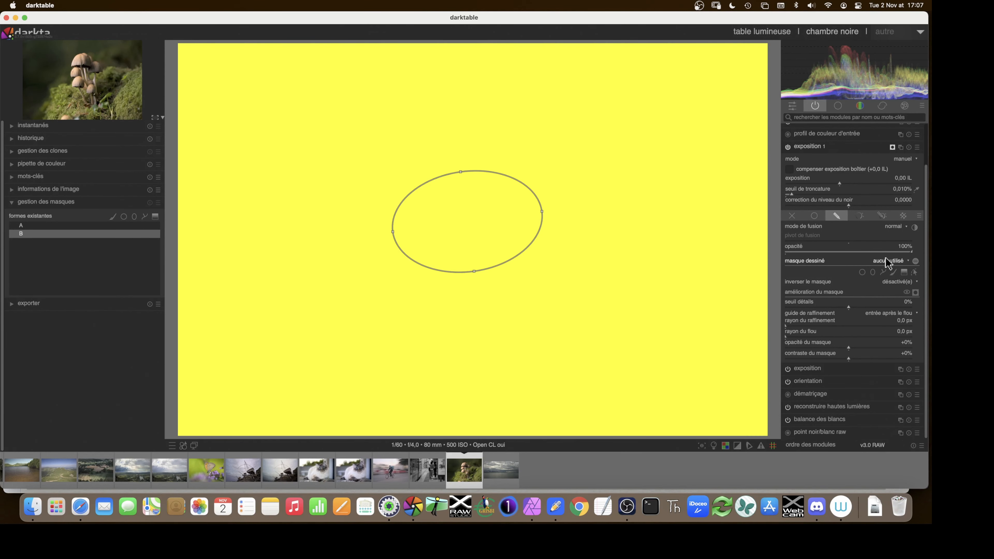
- Add existing shape A and then shape B to exposition 1's drawn mask, and expand the group
click(894, 261)
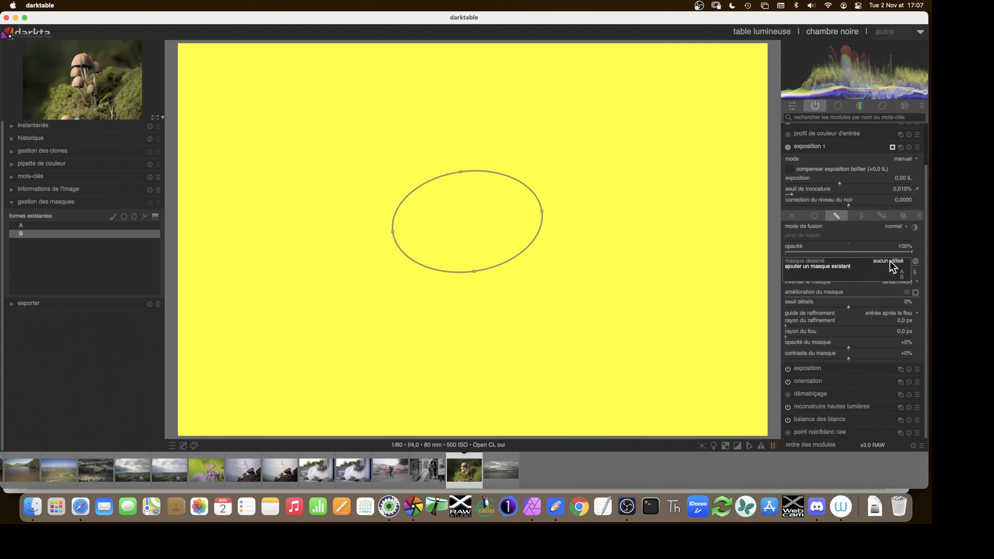
click(895, 272)
click(895, 260)
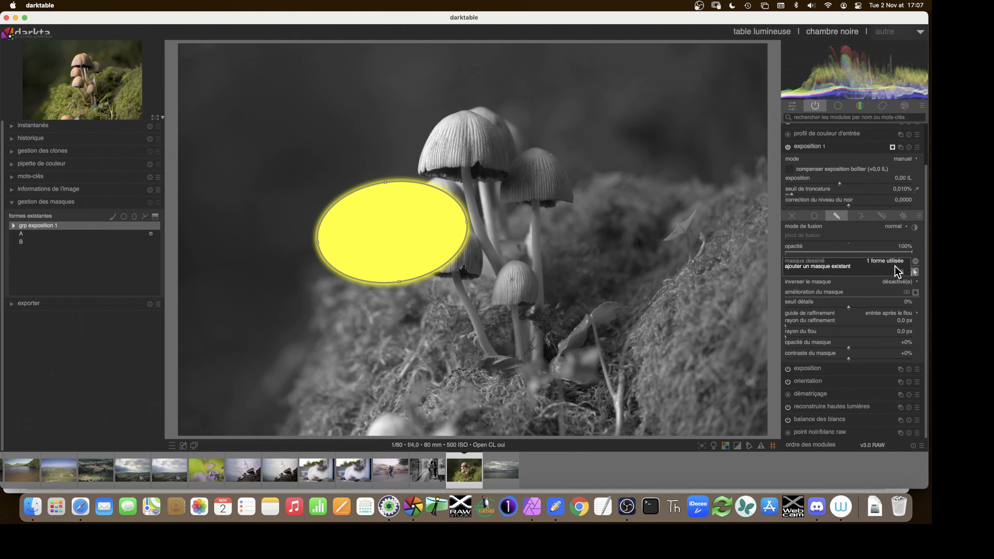
click(896, 270)
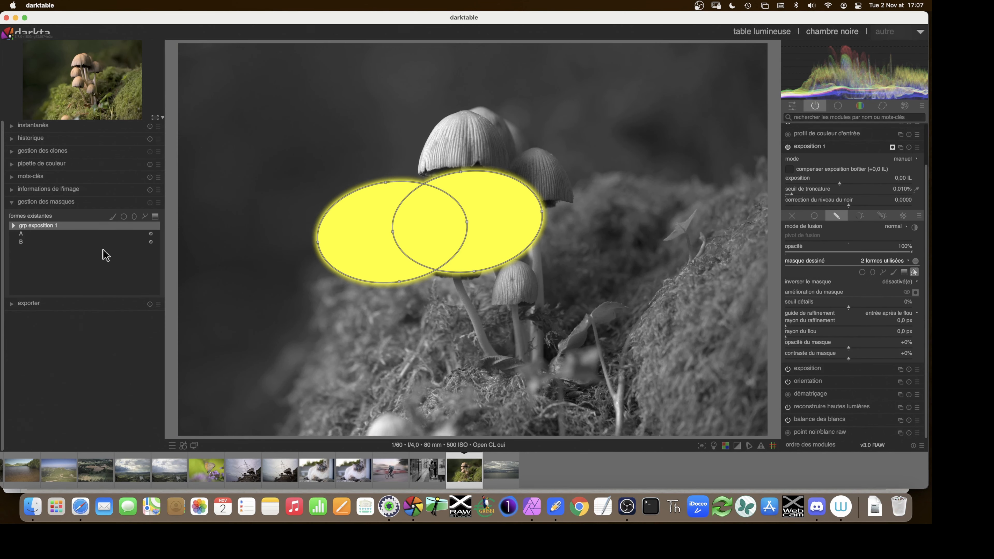
click(12, 226)
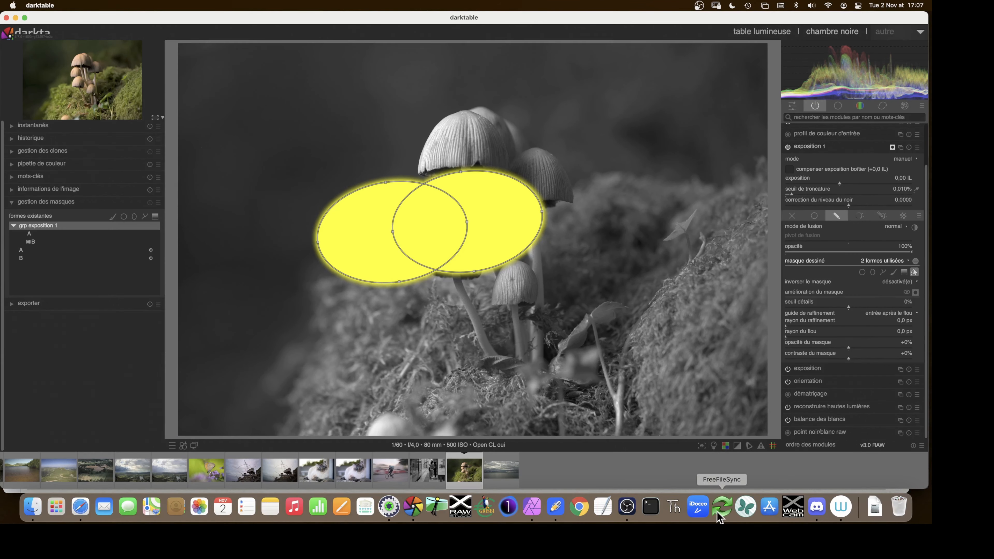
- Switch to Notability and handwrite the heading "Exclusion" in the blank space below the difference diagram
click(556, 508)
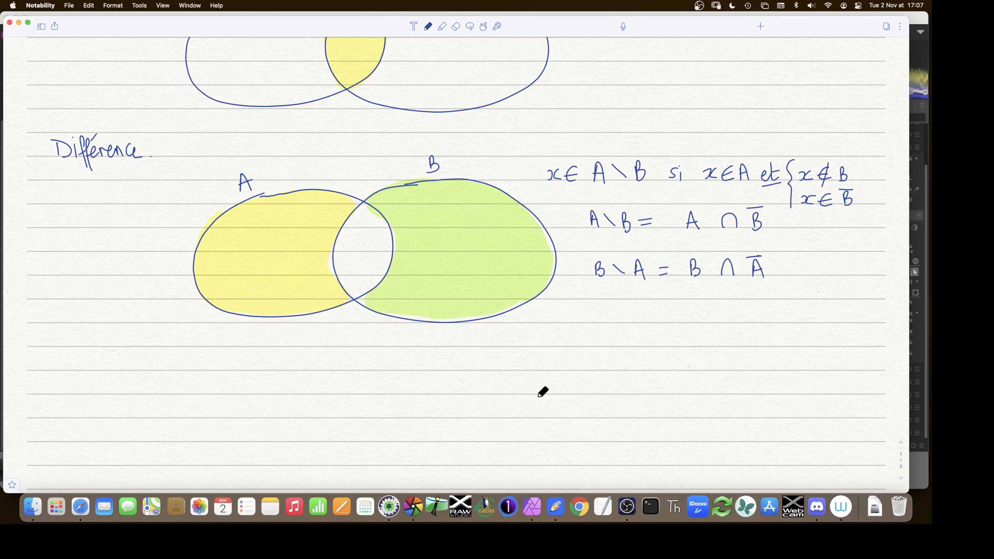
scroll(541, 388, down, 10)
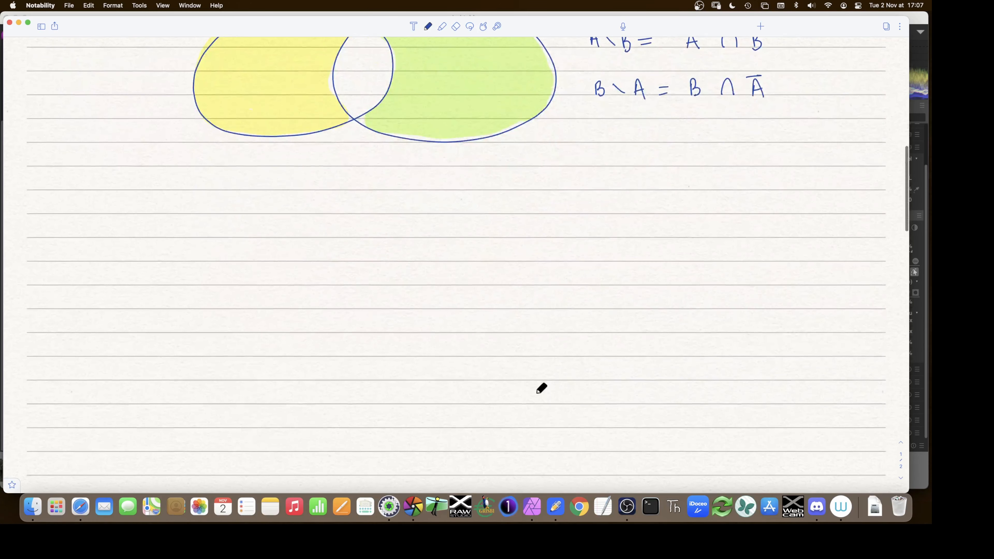
drag(66, 197, 77, 211)
drag(66, 198, 75, 196)
drag(66, 206, 75, 204)
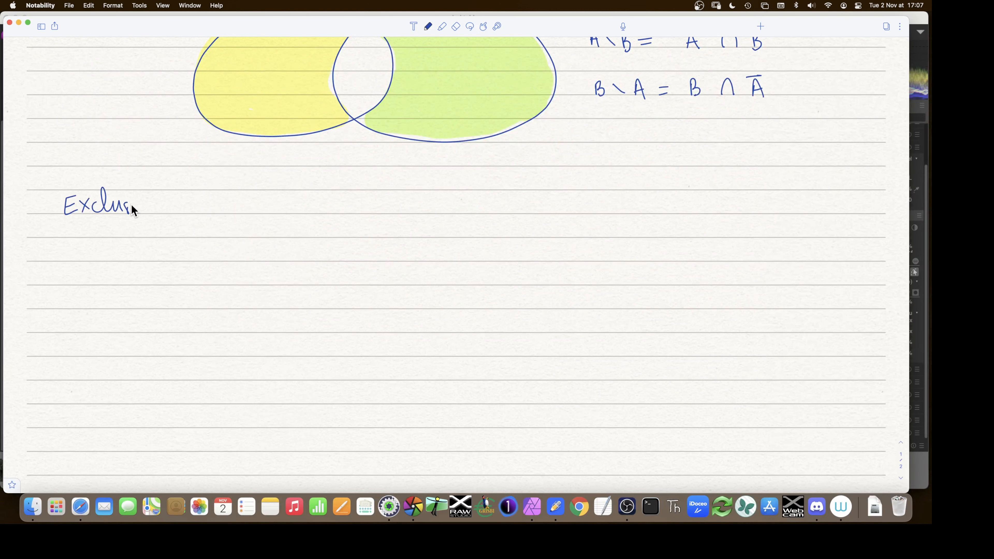
- Paste the two overlapping sets A and B beneath the Exclusion heading, and write A Δ B beside them
right_click(273, 240)
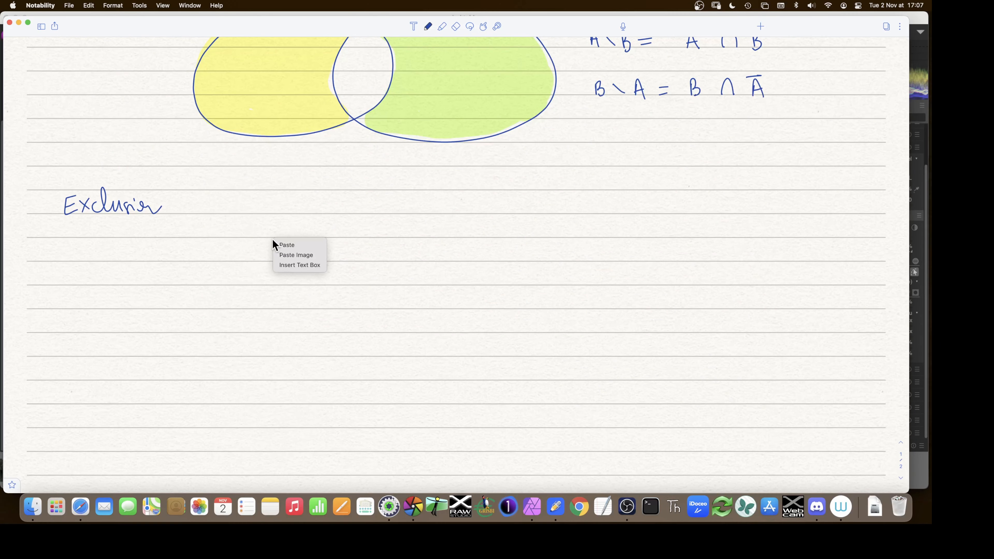
click(281, 247)
drag(286, 244, 404, 310)
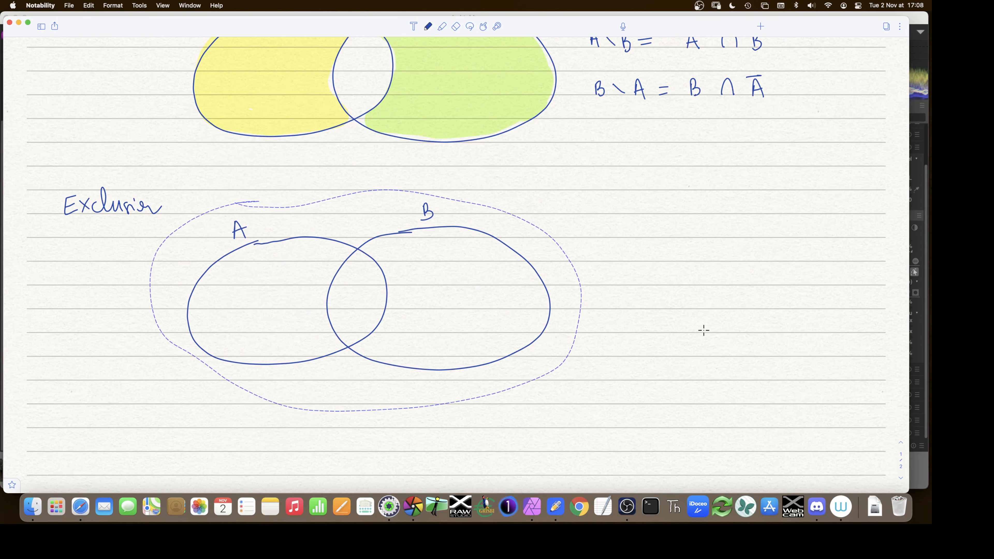
click(614, 218)
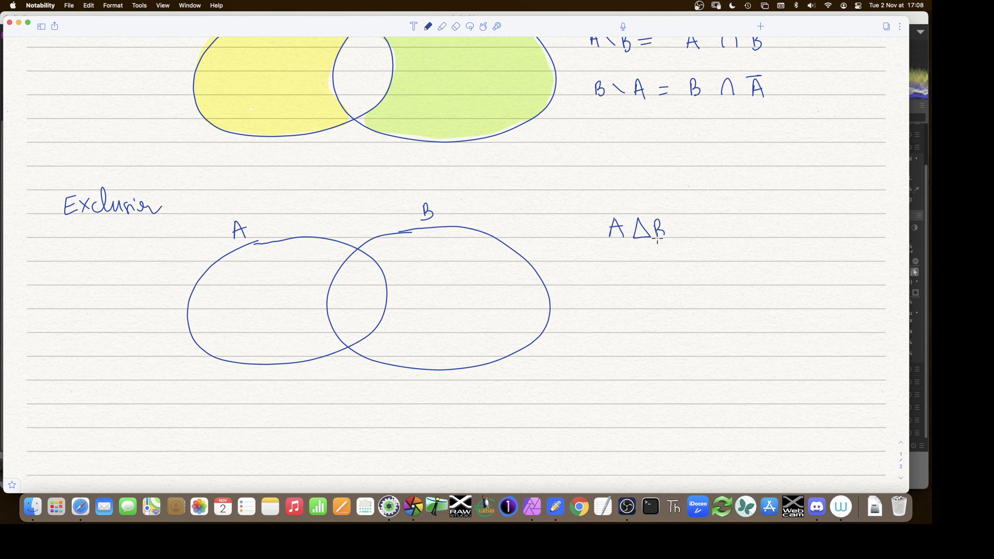
- Highlight in yellow the parts of A and B outside their overlap in the Exclusion diagram
click(442, 25)
click(450, 51)
mouse_move(253, 251)
mouse_down()
mouse_move(210, 293)
mouse_move(215, 344)
mouse_move(328, 343)
mouse_move(313, 287)
mouse_move(327, 264)
mouse_move(317, 253)
mouse_move(259, 258)
mouse_move(229, 331)
mouse_move(275, 274)
mouse_move(243, 307)
mouse_move(287, 287)
mouse_move(291, 329)
mouse_up()
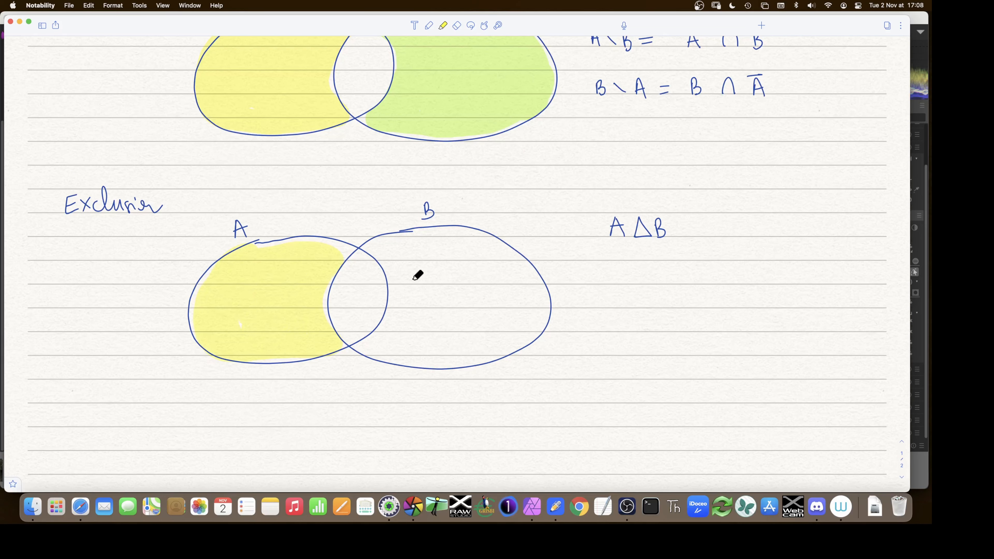
mouse_move(374, 252)
mouse_down()
mouse_move(393, 265)
mouse_move(399, 302)
mouse_move(369, 346)
mouse_move(415, 352)
mouse_move(489, 346)
mouse_move(531, 313)
mouse_move(529, 286)
mouse_move(502, 258)
mouse_move(467, 241)
mouse_move(387, 242)
mouse_move(407, 329)
mouse_move(423, 261)
mouse_move(421, 324)
mouse_move(440, 303)
mouse_move(454, 254)
mouse_move(447, 324)
mouse_move(498, 281)
mouse_move(515, 307)
mouse_move(472, 268)
mouse_move(440, 335)
mouse_move(416, 340)
mouse_move(434, 277)
mouse_move(417, 245)
mouse_move(467, 238)
mouse_move(529, 285)
mouse_move(539, 316)
mouse_move(528, 334)
mouse_move(486, 351)
mouse_up()
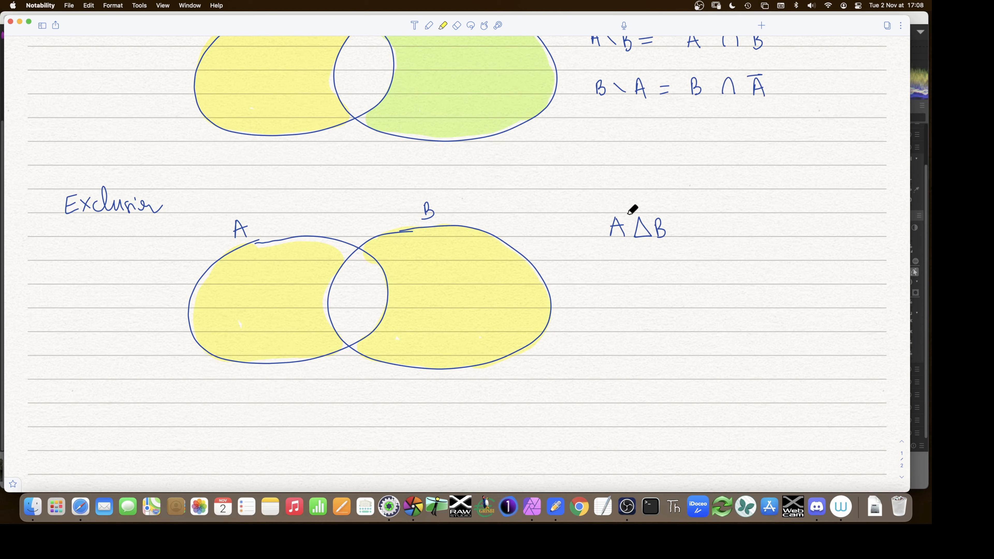
- Complete the handwritten definition beside the Exclusion diagram: x ∈ A Δ B si x ∈ A\B ou x ∈ B\A
click(429, 26)
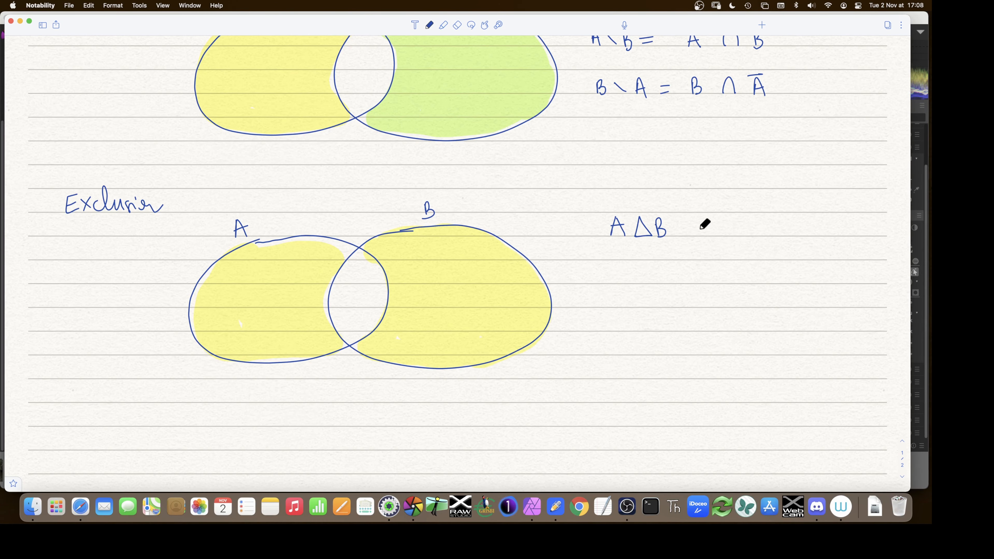
drag(561, 228, 588, 231)
drag(681, 230, 686, 237)
drag(690, 229, 730, 230)
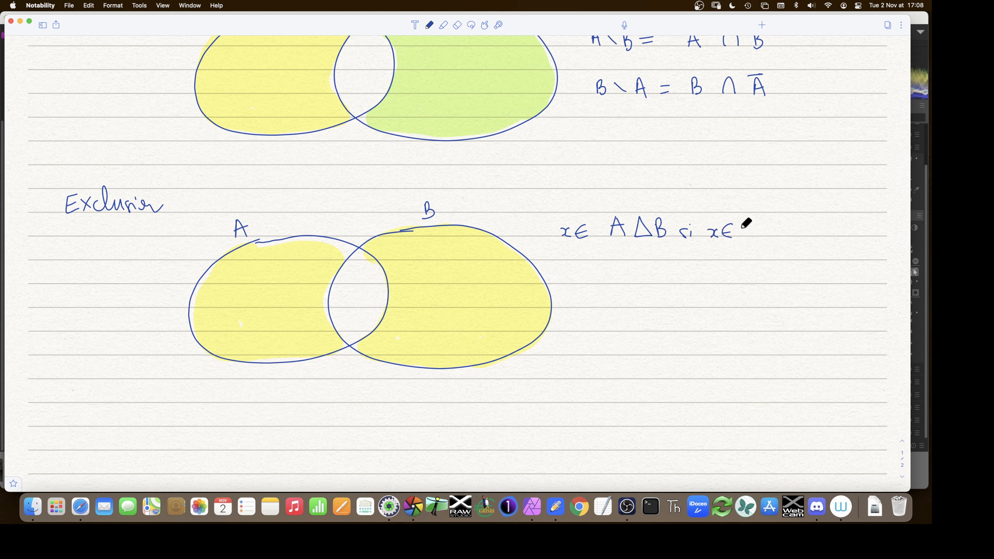
drag(741, 226, 750, 237)
drag(741, 232, 767, 237)
mouse_move(785, 228)
mouse_down()
mouse_move(800, 240)
mouse_move(852, 237)
mouse_up()
drag(860, 226, 880, 231)
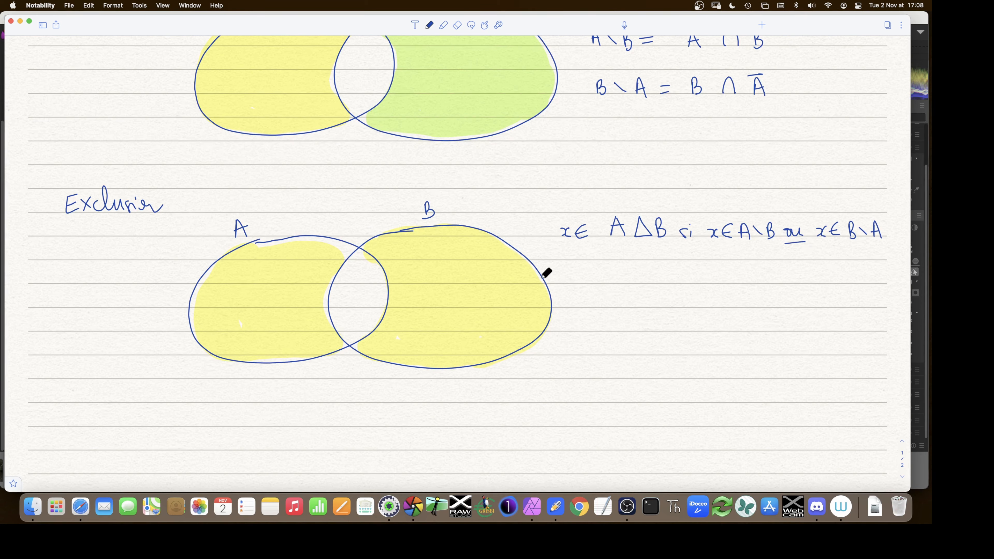
- Write the formula for A Δ B below the definition, as the union of A ∩ B̄ and B ∩ Ā
mouse_move(578, 285)
mouse_down()
mouse_move(604, 268)
mouse_move(600, 285)
mouse_move(647, 274)
mouse_up()
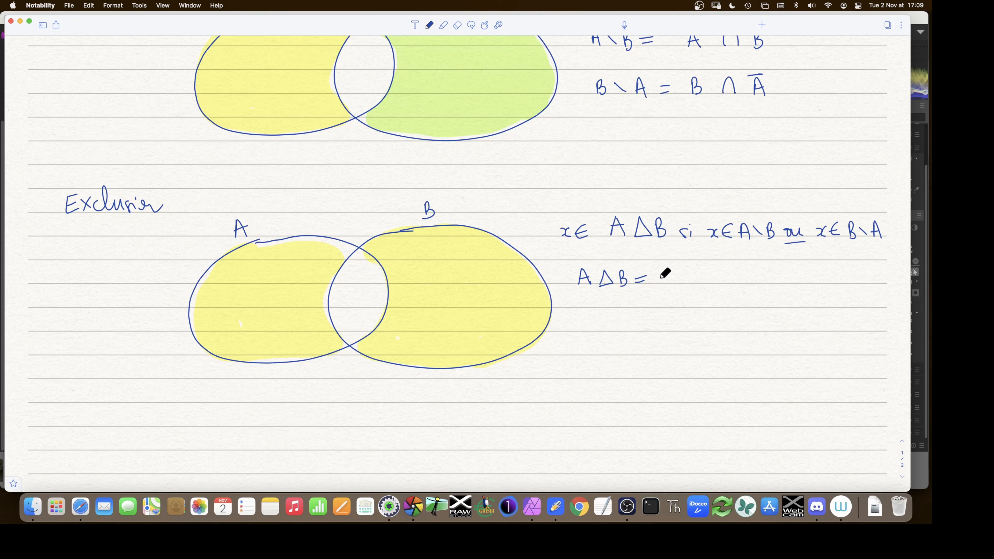
mouse_move(659, 283)
mouse_down()
mouse_move(684, 271)
mouse_move(711, 289)
mouse_up()
drag(661, 268, 658, 296)
drag(725, 271, 748, 286)
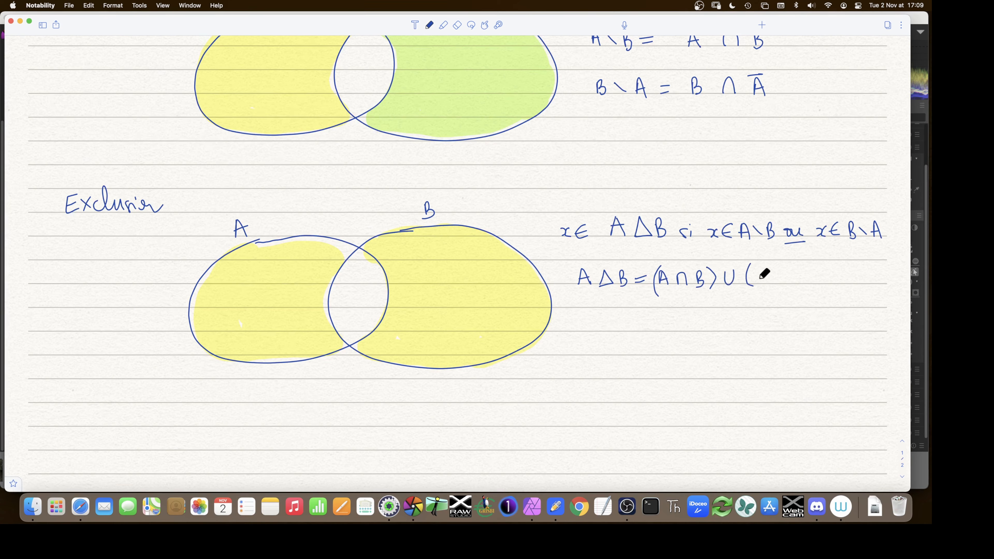
drag(694, 270, 703, 268)
mouse_move(758, 273)
mouse_down()
mouse_move(781, 273)
mouse_move(790, 284)
mouse_move(798, 267)
mouse_move(808, 288)
mouse_up()
- Switch back to darktable and set shape B's mode to exclusion in the exposition 1 group
click(419, 509)
right_click(28, 233)
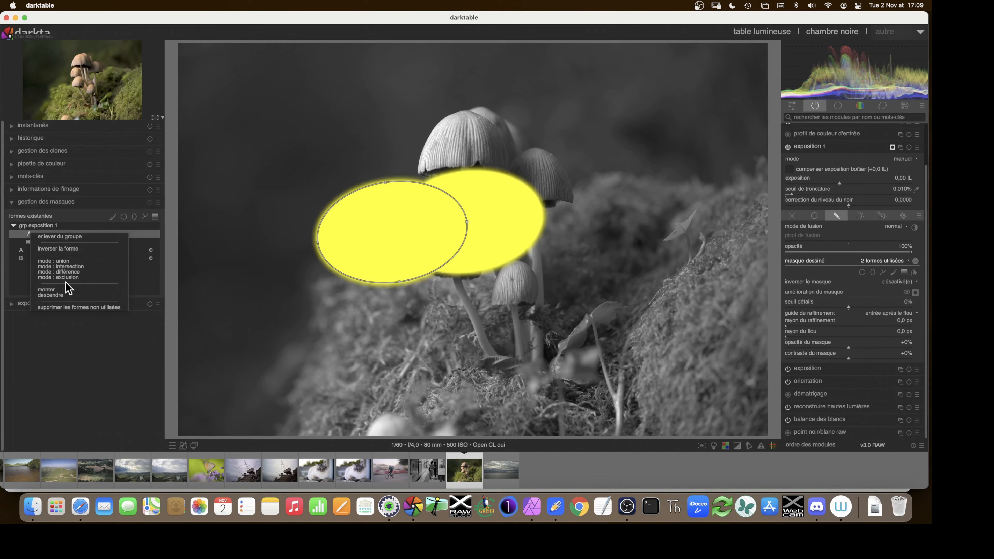
click(29, 241)
click(39, 242)
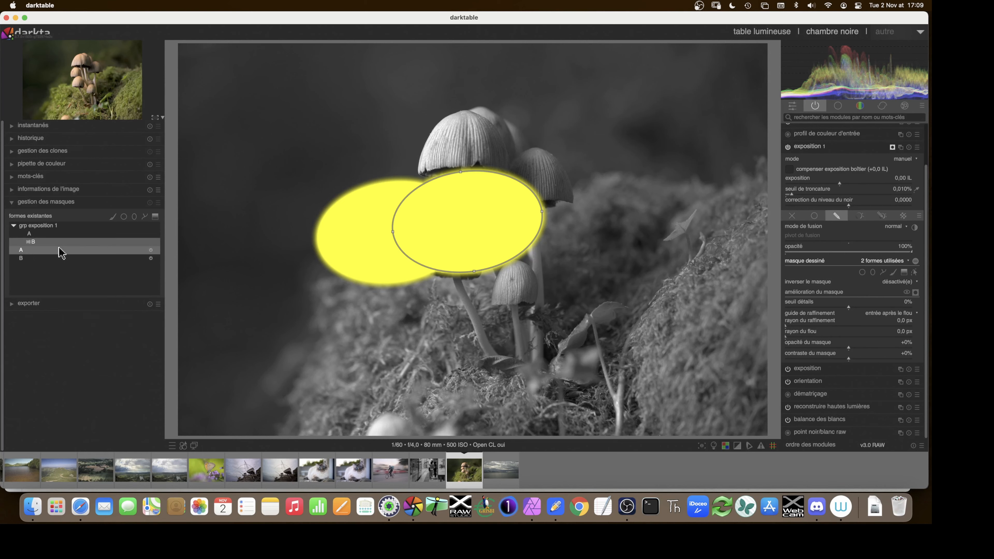
right_click(52, 247)
click(159, 305)
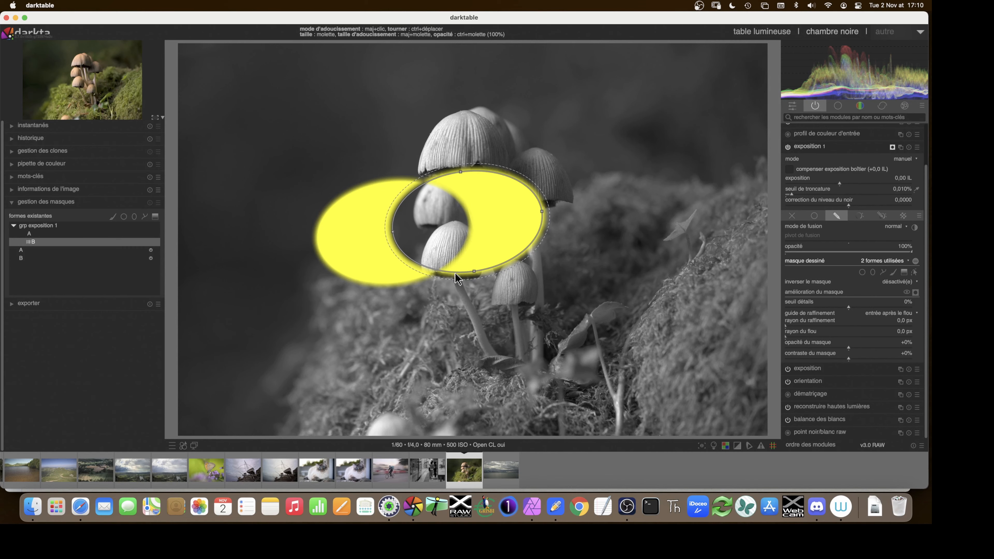
- Delete the existing shapes A and B from the mask manager
right_click(40, 250)
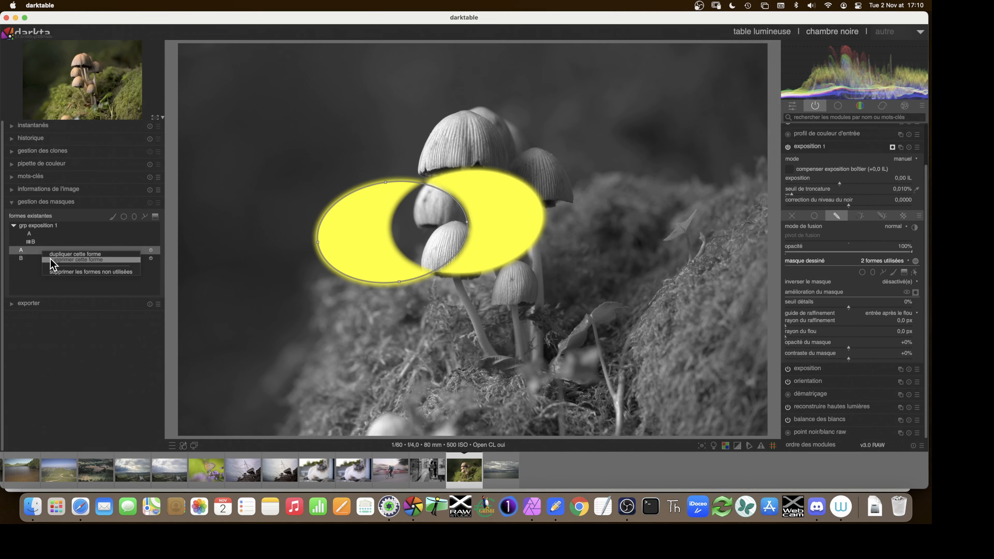
click(48, 260)
right_click(38, 234)
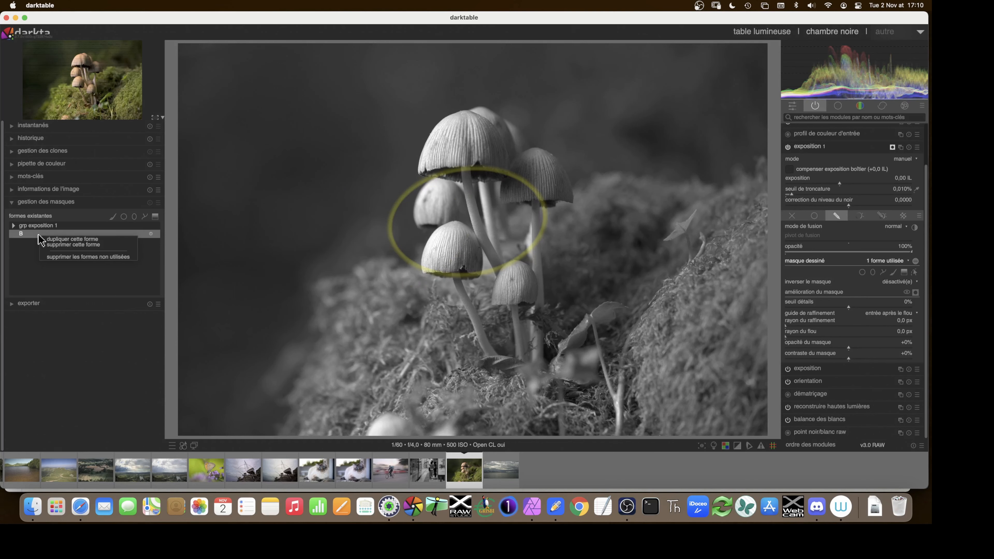
click(57, 245)
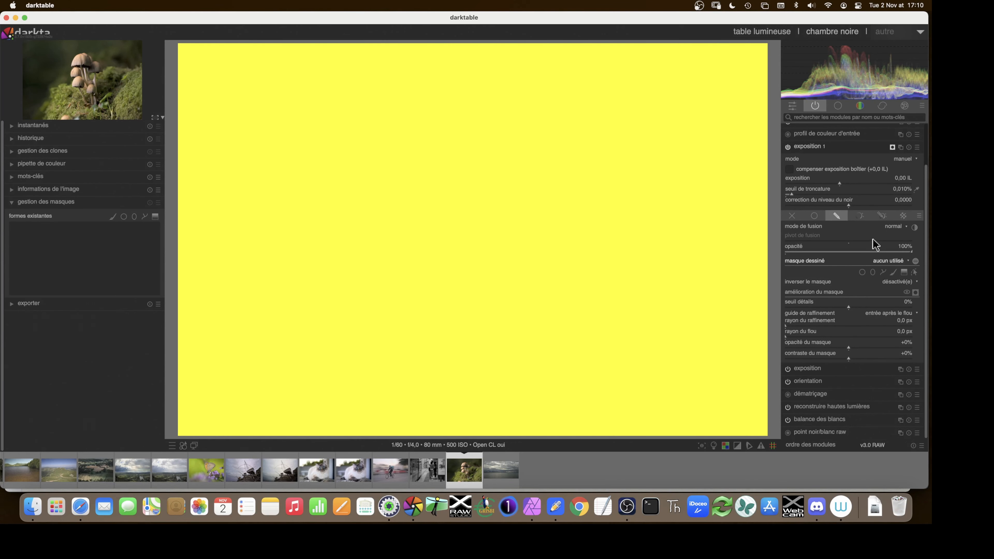
- Hide the mask overlay, reset exposition 1, and add a horizontal gradient with a widened transition across the mushroom caps as its drawn mask
click(915, 292)
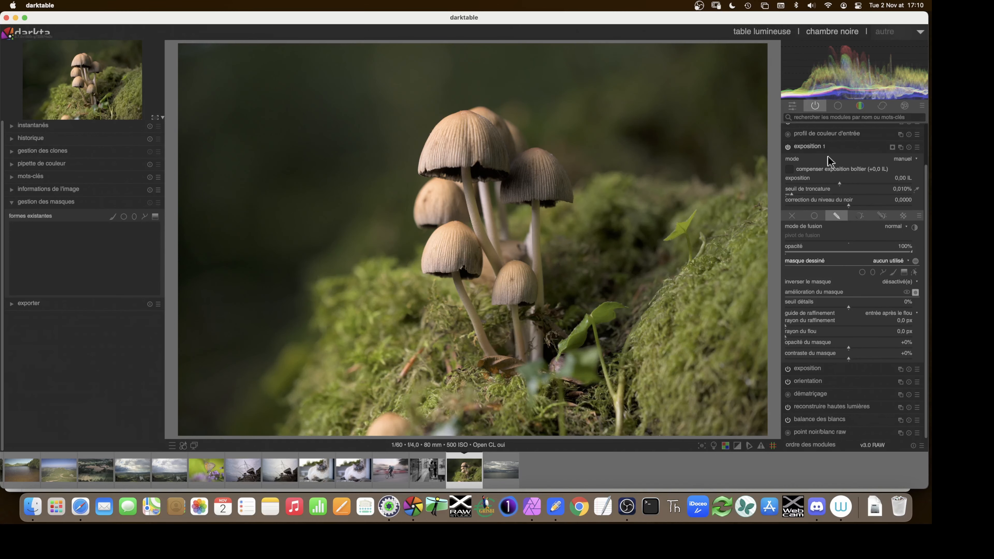
click(909, 147)
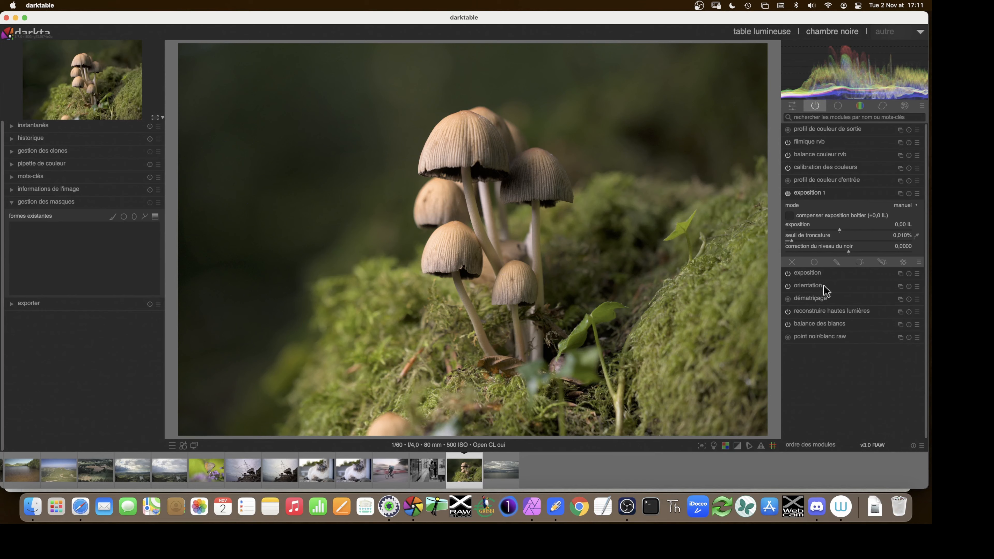
click(840, 261)
click(905, 319)
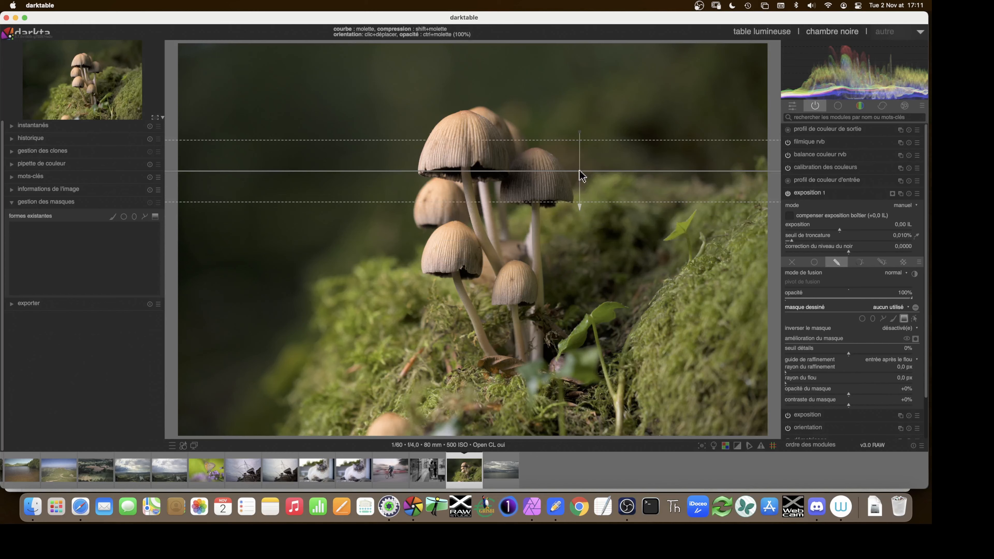
shift+scroll(581, 175, down, 3)
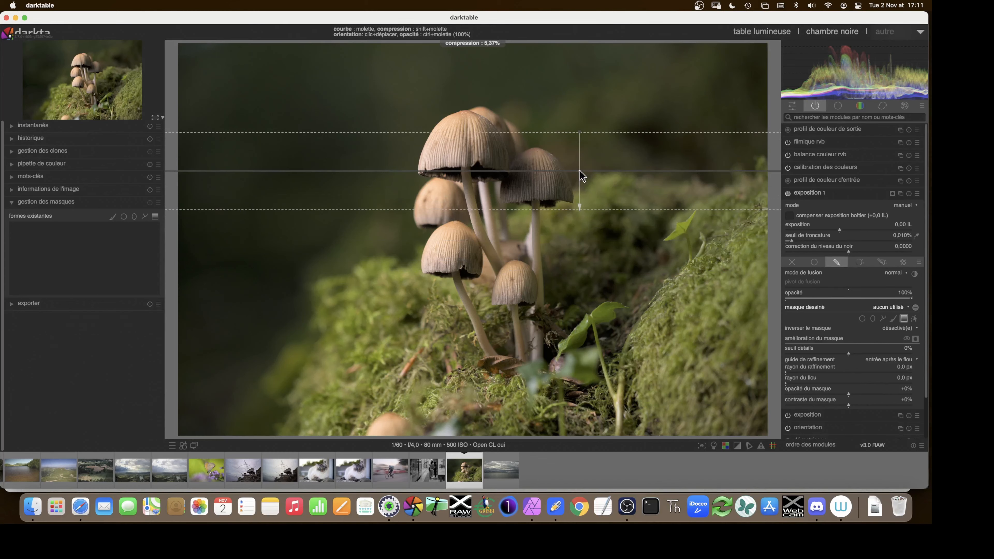
shift+scroll(583, 175, down, 2)
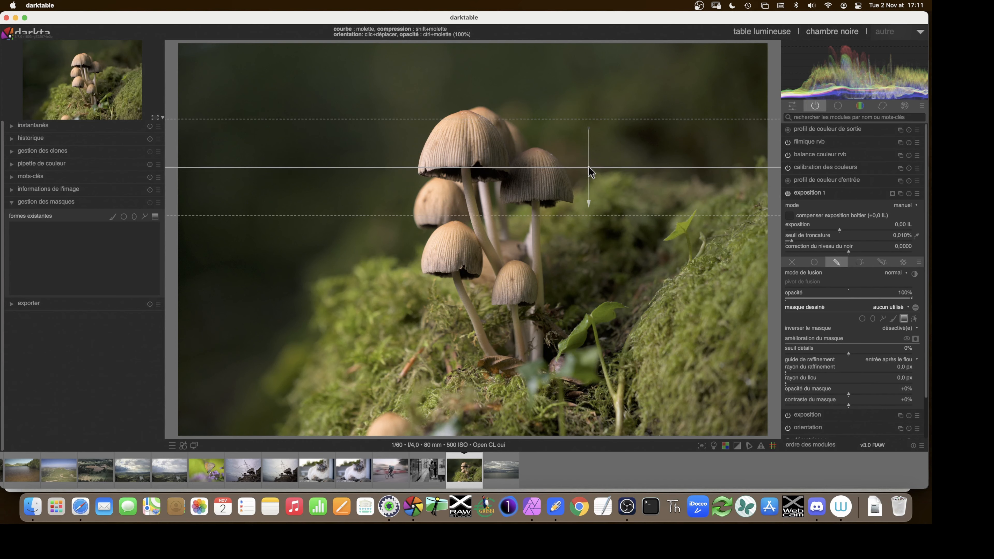
click(587, 169)
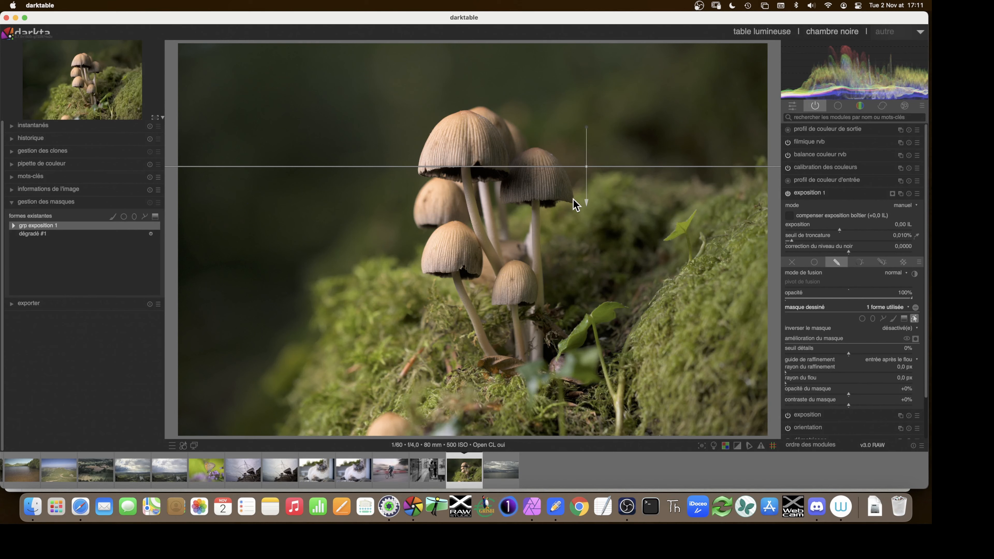
- Rename the horizontal gradient shape as "dégradé h"
double_click(84, 237)
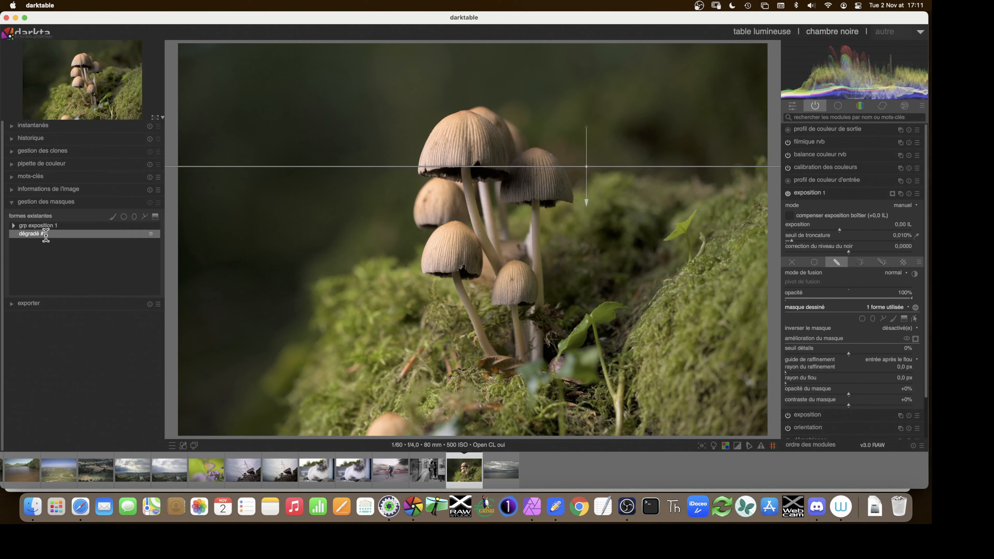
click(84, 237)
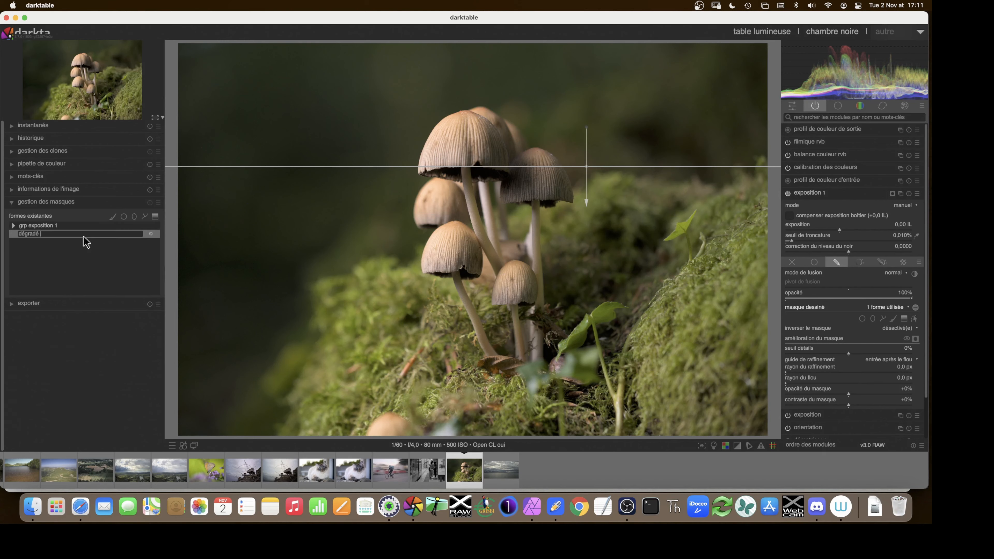
key(Return)
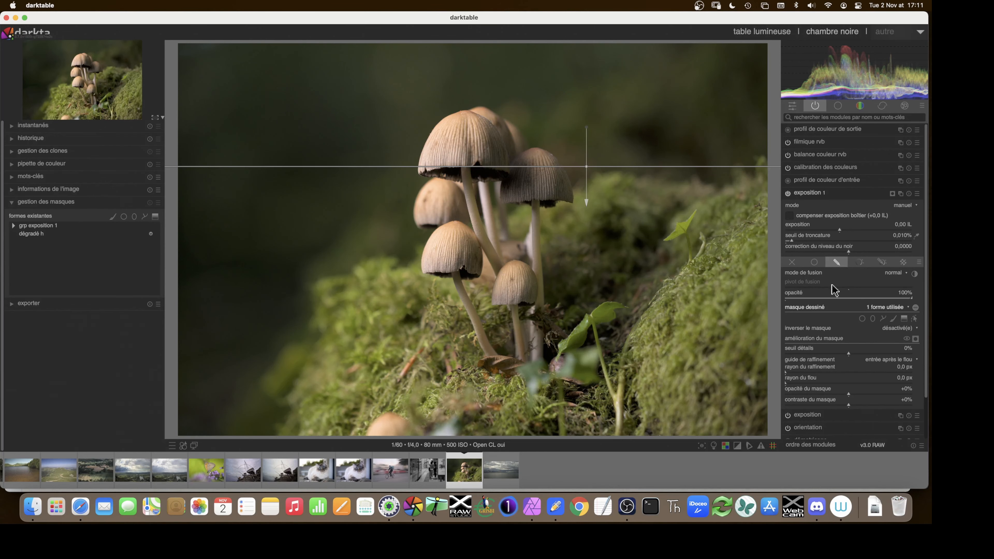
- Add a second gradient to exposition 1's drawn mask beside the mushrooms and rotate it to a diagonal running up toward the caps
click(904, 319)
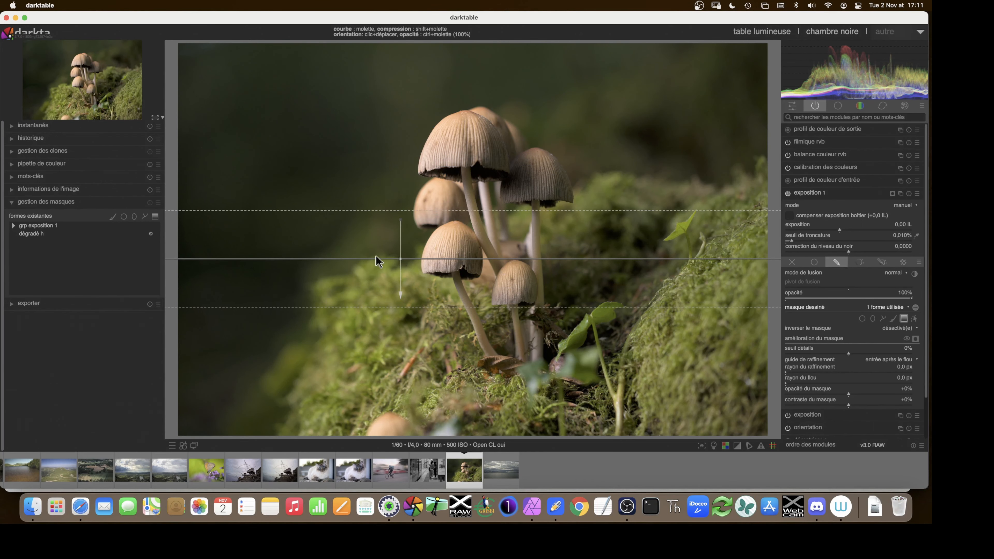
click(368, 257)
drag(368, 222, 356, 263)
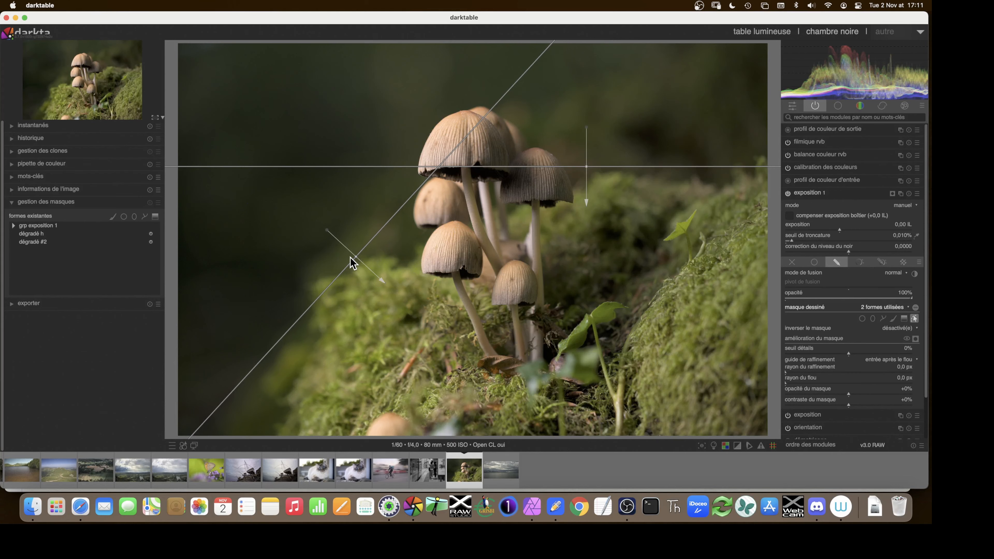
- Rename the second gradient shape as "dégradé v"
click(51, 242)
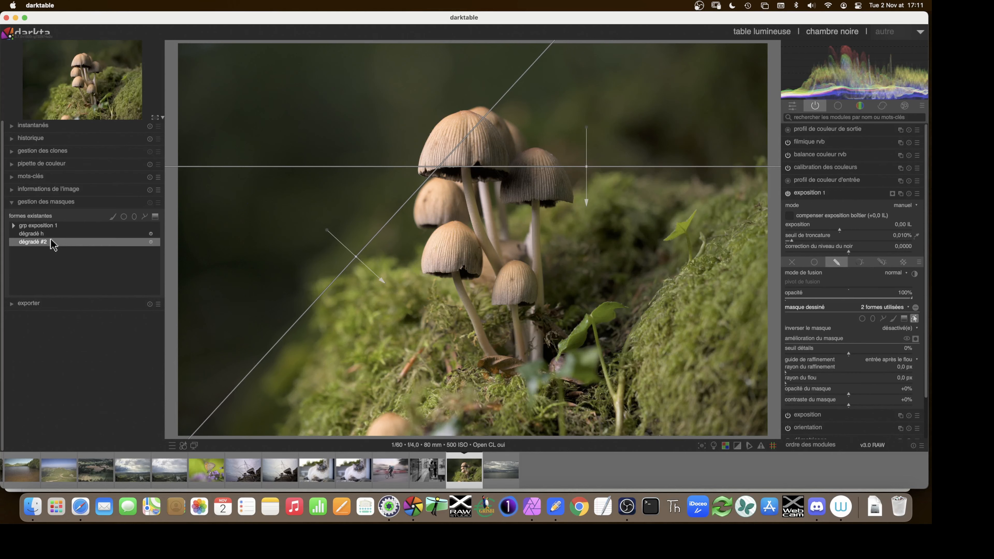
double_click(69, 242)
key(BackSpace)
key(BackSpace)
text(v)
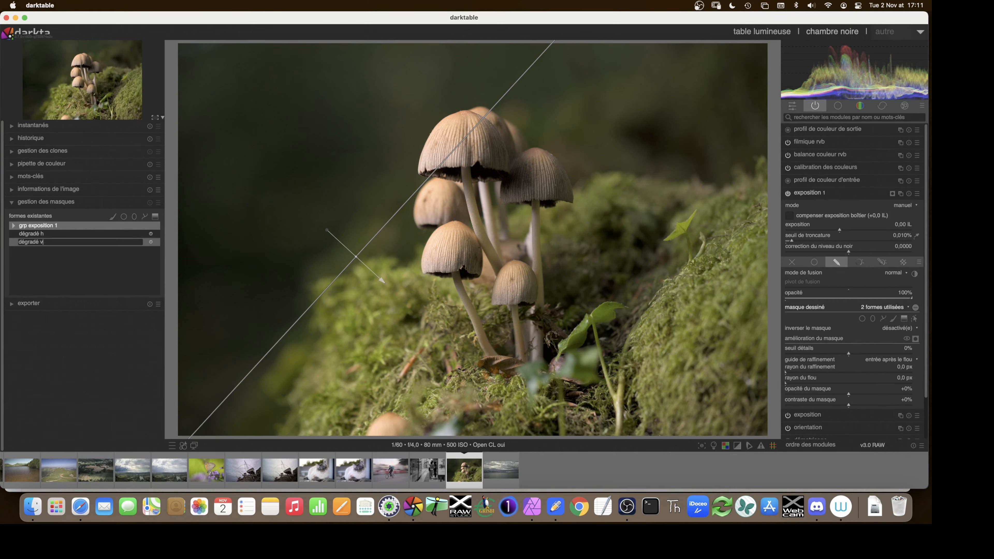
key(Return)
- Rename the diagonal gradient shape as "dégradé diag"
double_click(68, 242)
key(BackSpace)
text(diag)
key(Return)
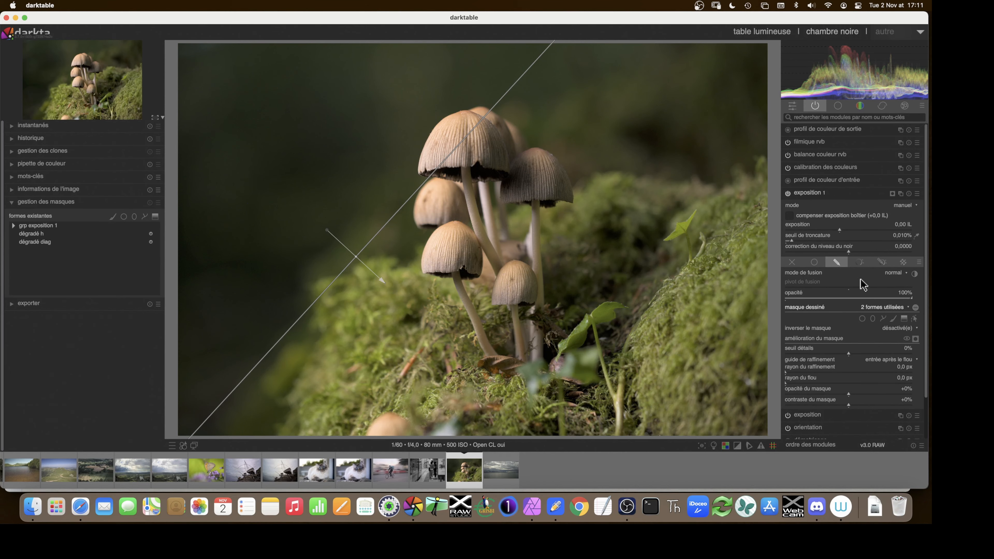
- Display exposition 1's mask on the image and expand its group in the mask manager
click(915, 339)
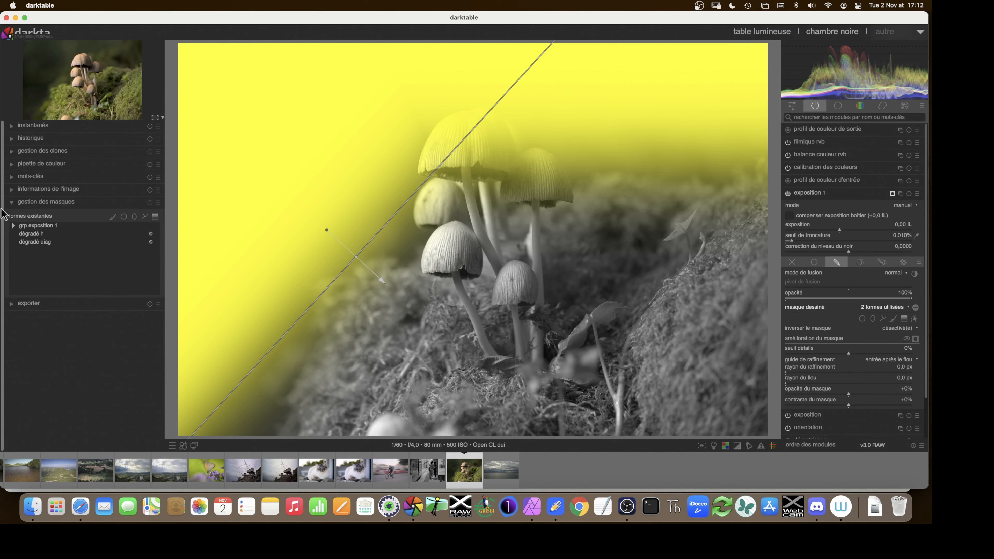
click(14, 226)
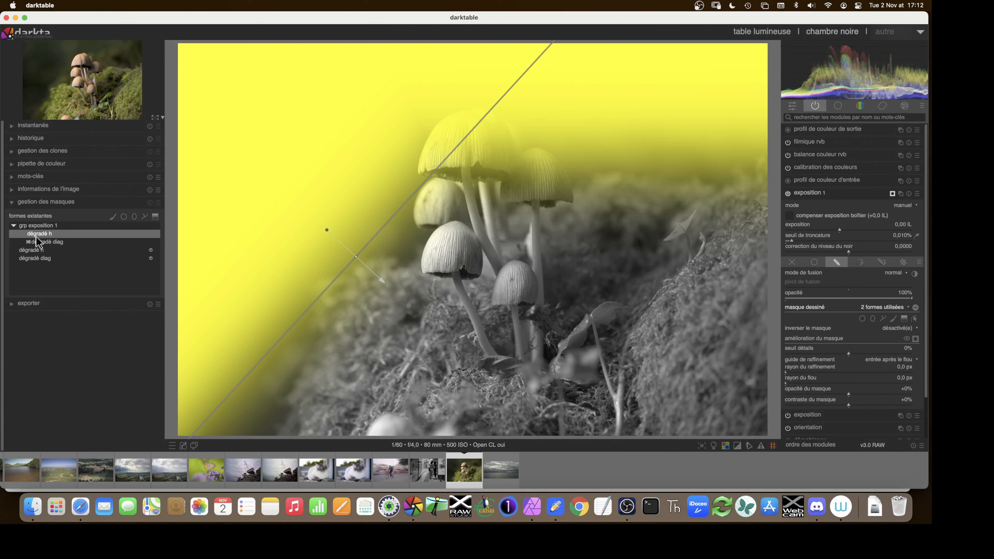
- Set the details threshold of exposition 1's mask to -86% and its feathering radius to 29.5 px
click(48, 243)
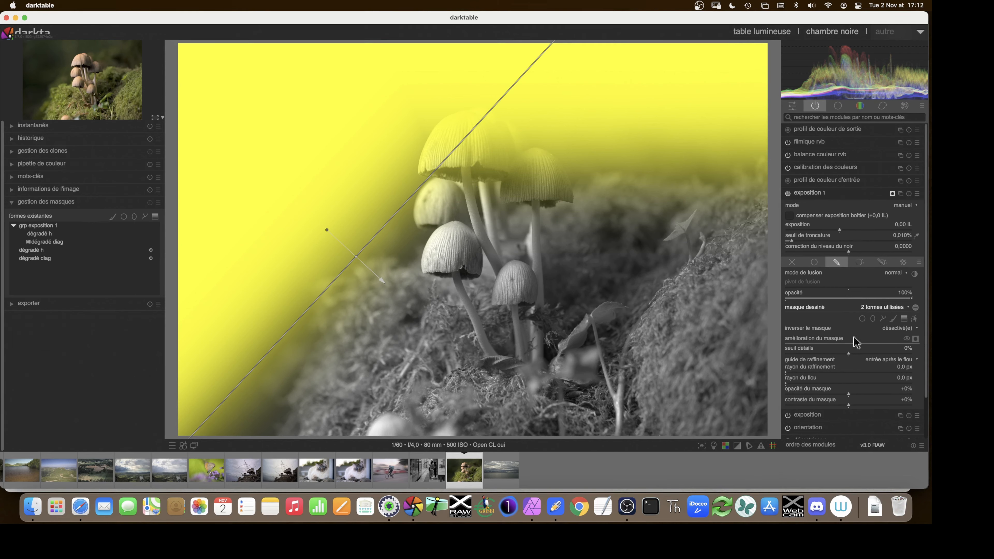
drag(849, 355, 795, 354)
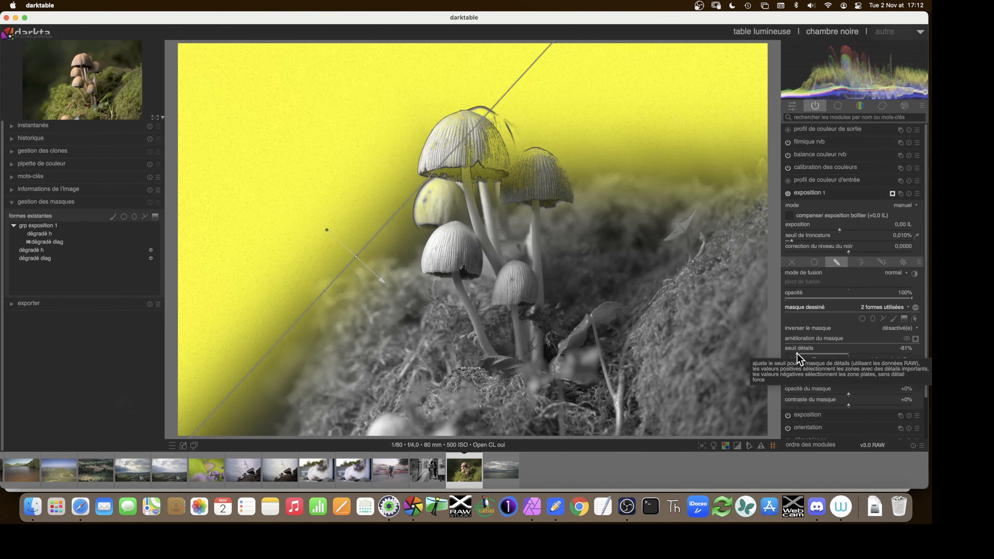
drag(794, 354, 793, 353)
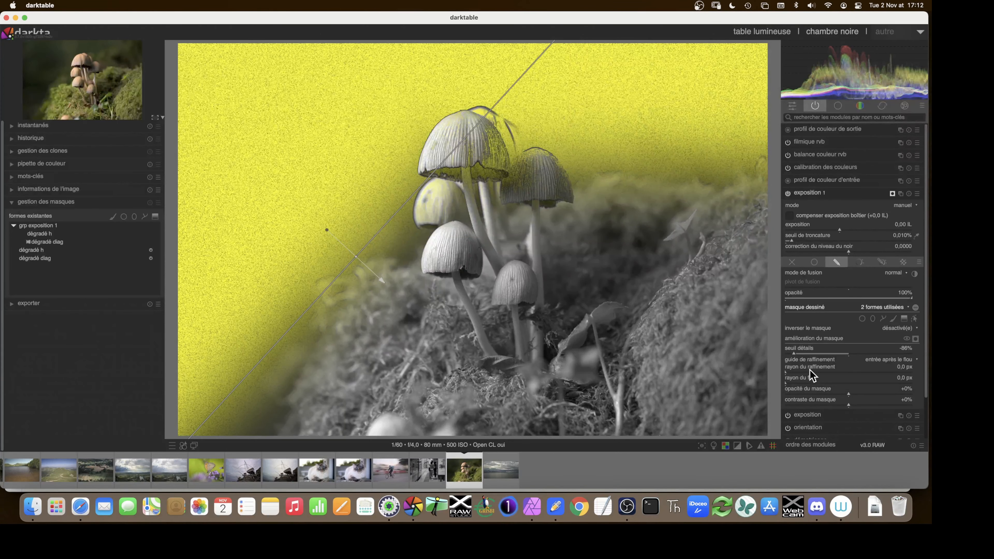
click(810, 370)
click(800, 370)
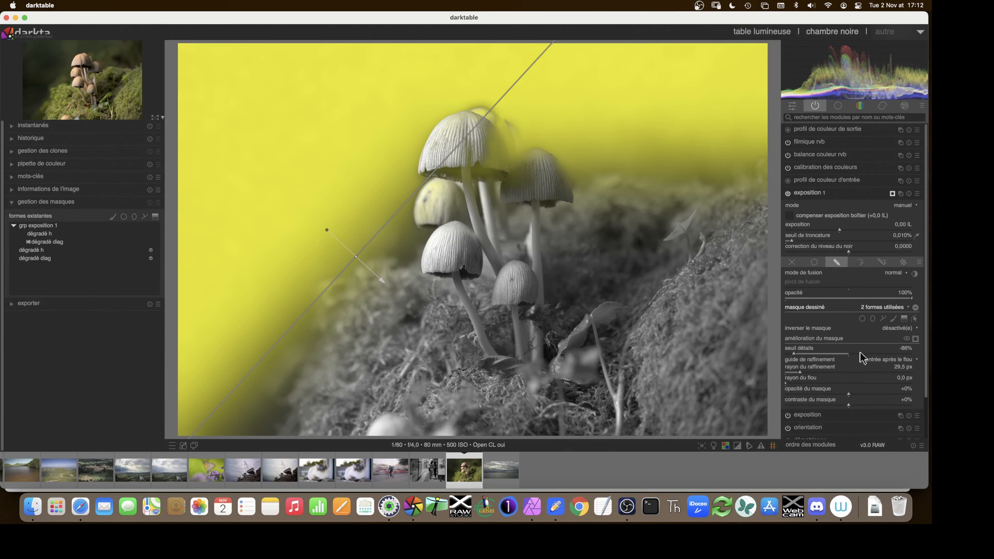
- Review exposition 1's gradient shapes on the image and in its mask group, leaving their outlines hidden
click(915, 319)
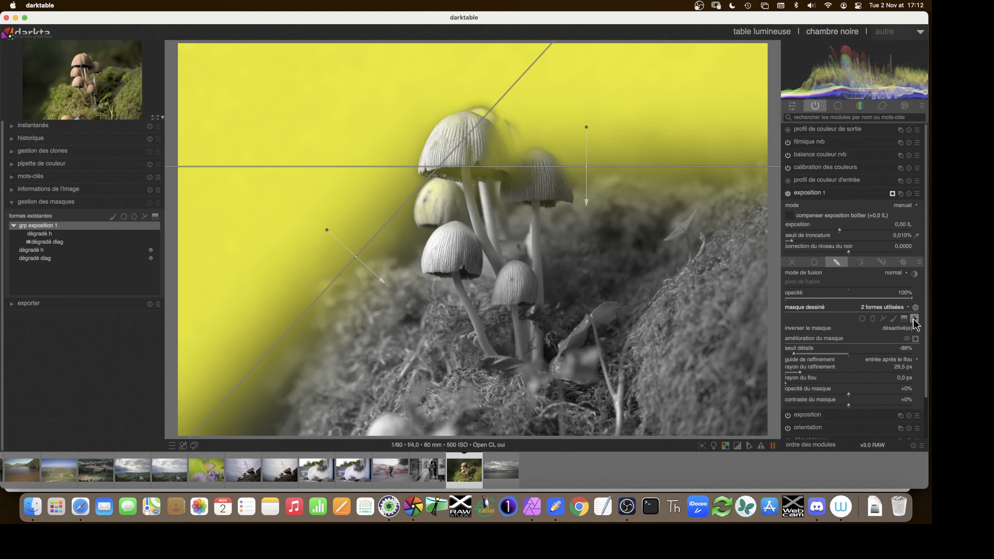
click(914, 319)
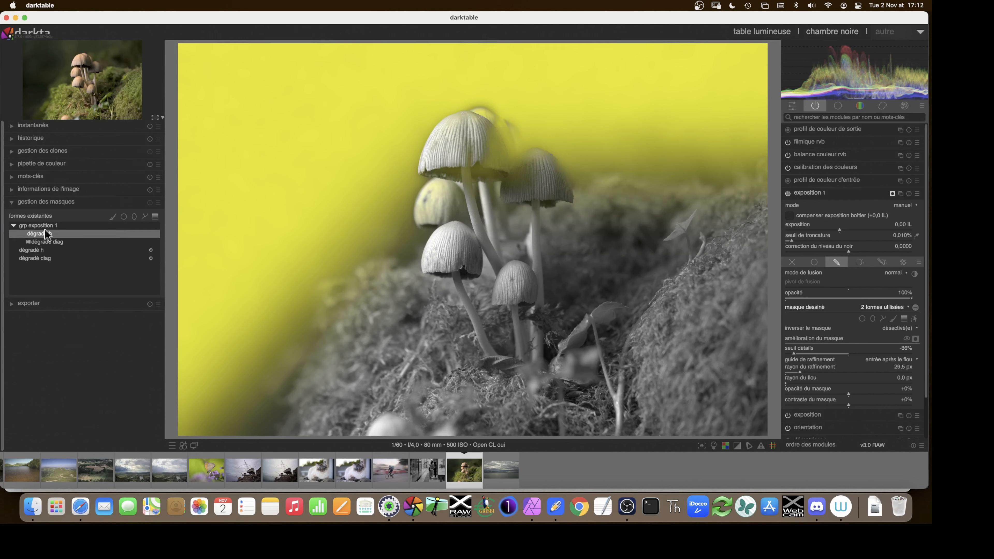
click(13, 226)
click(13, 226)
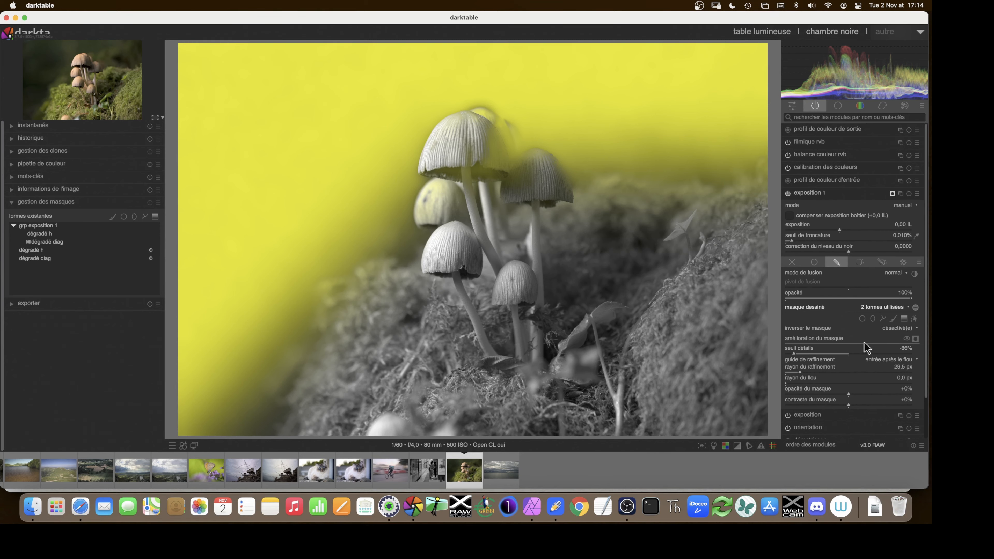
- Add a closed path to exposition 1's drawn mask around the upper mushroom caps
click(883, 318)
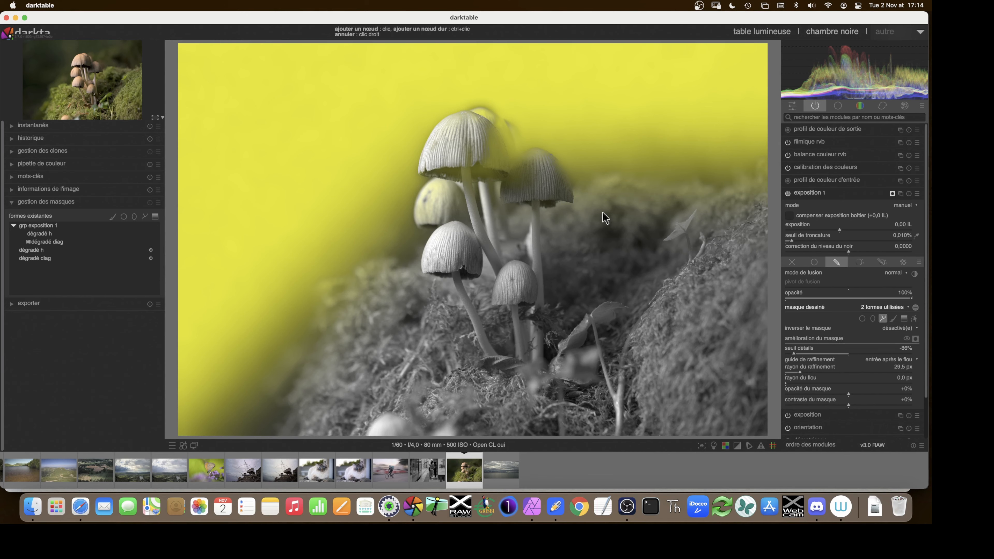
click(571, 193)
click(553, 157)
click(524, 151)
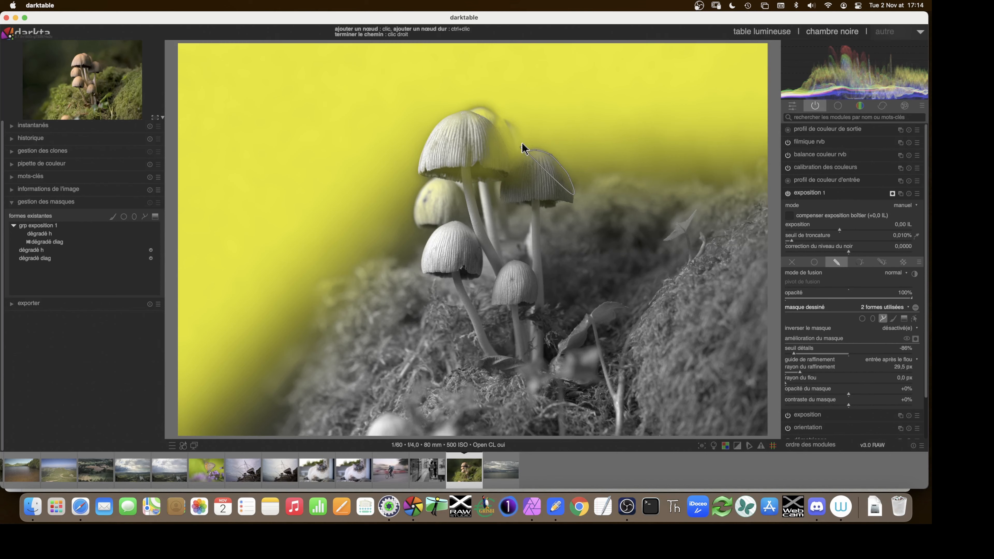
click(502, 120)
click(472, 109)
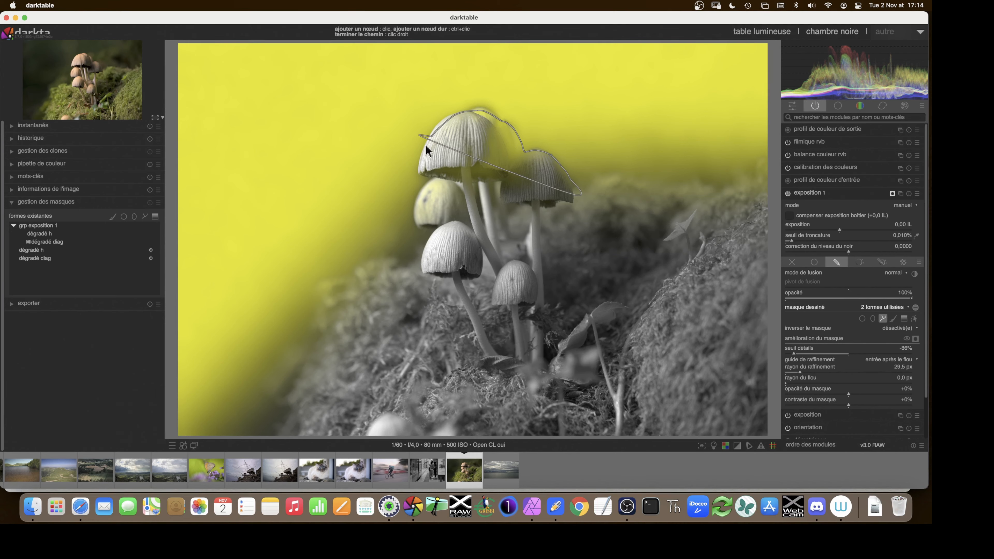
click(421, 172)
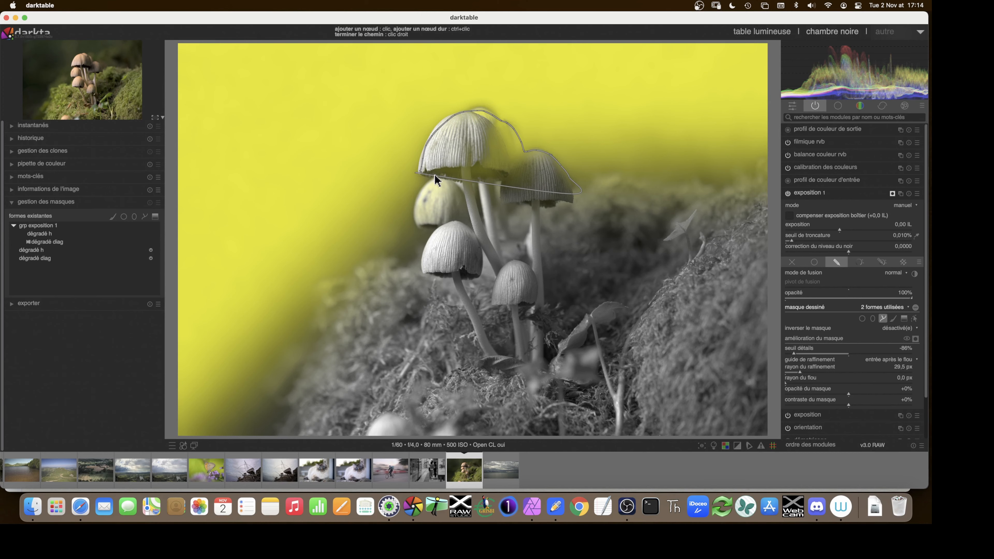
right_click(559, 215)
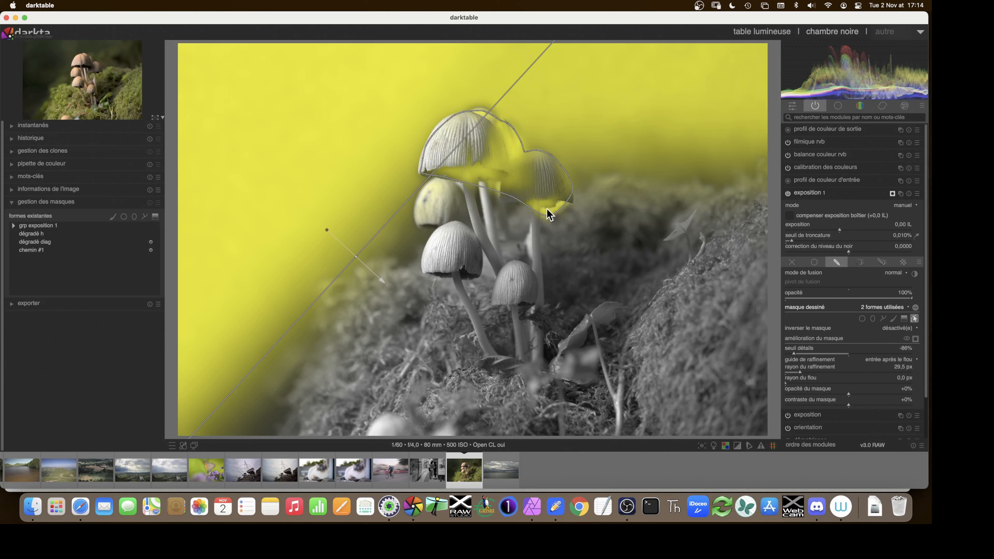
- Rename the new path shape around the upper caps as "champi 1"
click(91, 250)
double_click(89, 253)
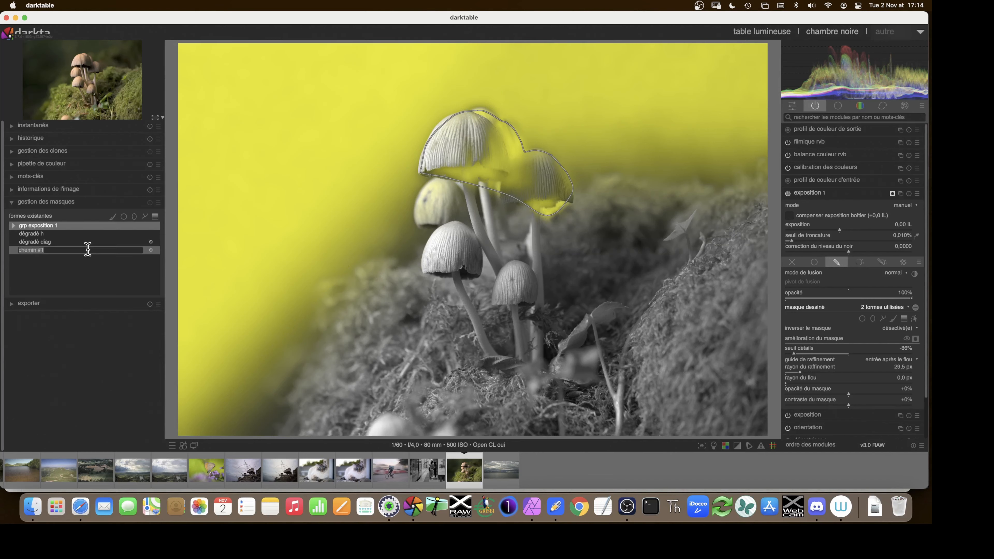
text(champi 1)
key(Return)
- Set the "champi 1" path's combination mode to difference within exposition 1's group
click(13, 226)
click(48, 241)
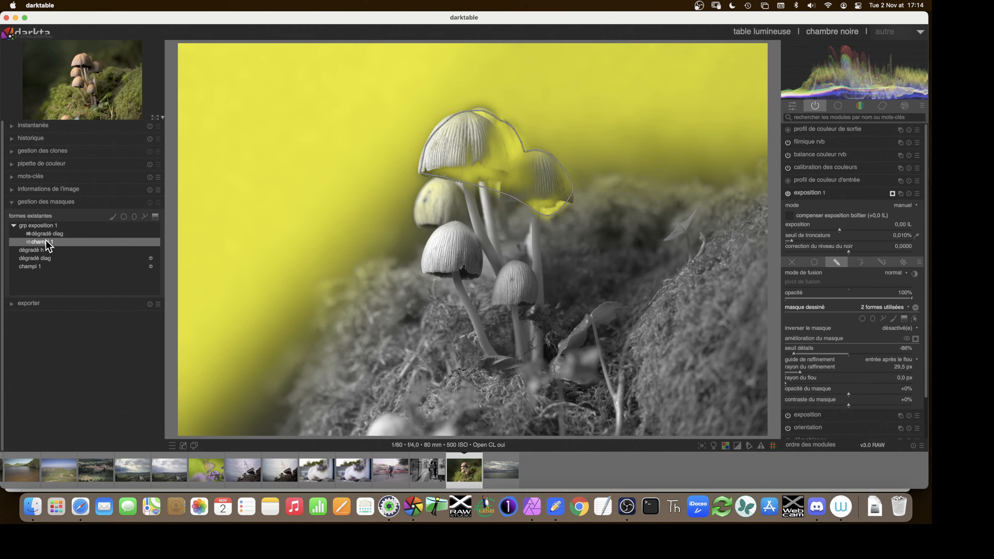
right_click(47, 241)
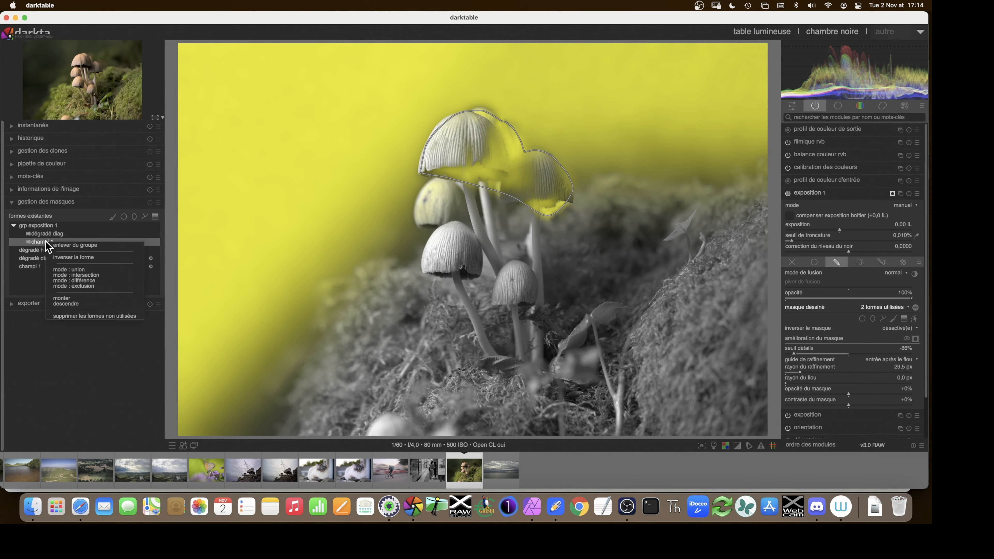
click(80, 286)
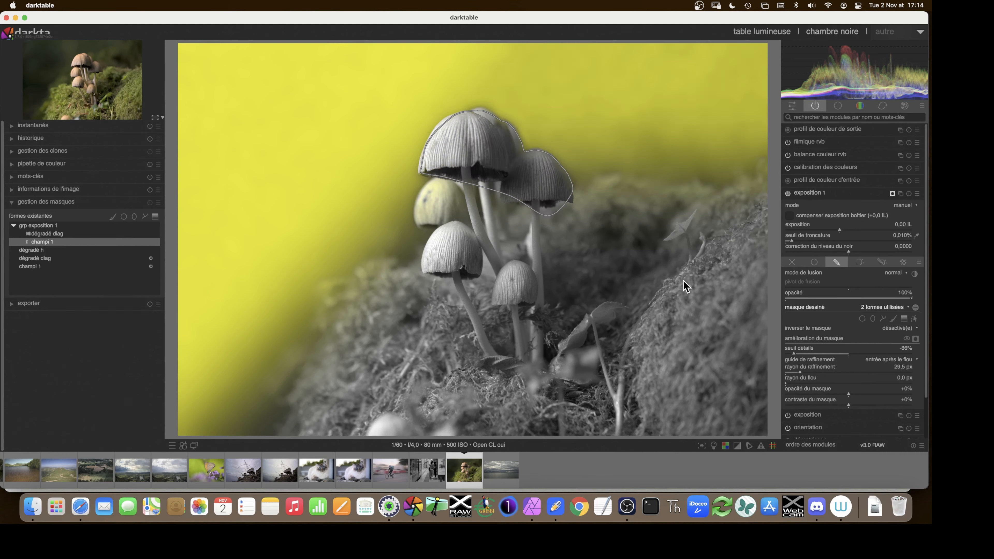
- Add a second closed path around the small cap below the largest one and the stems beside it
click(883, 318)
click(430, 181)
click(418, 223)
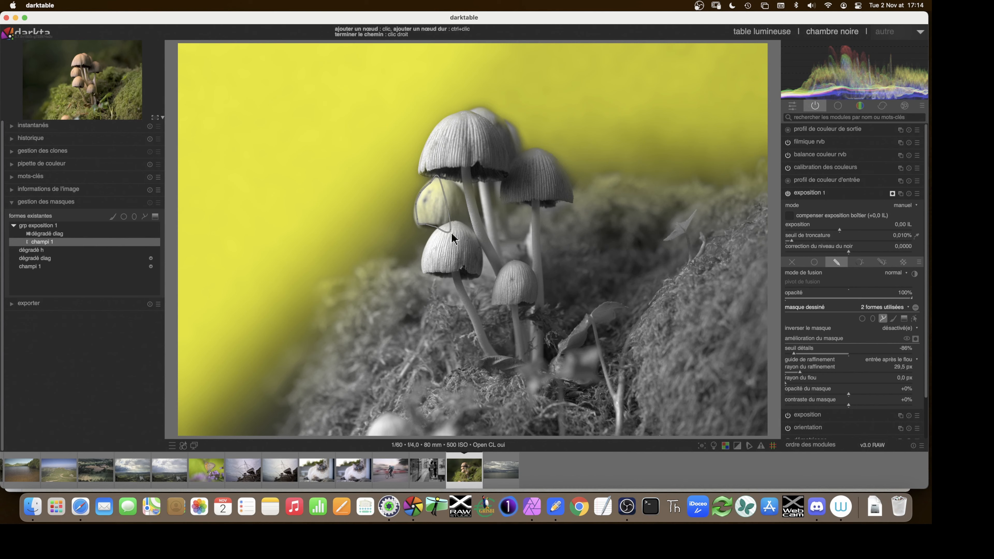
click(564, 251)
click(466, 152)
right_click(469, 155)
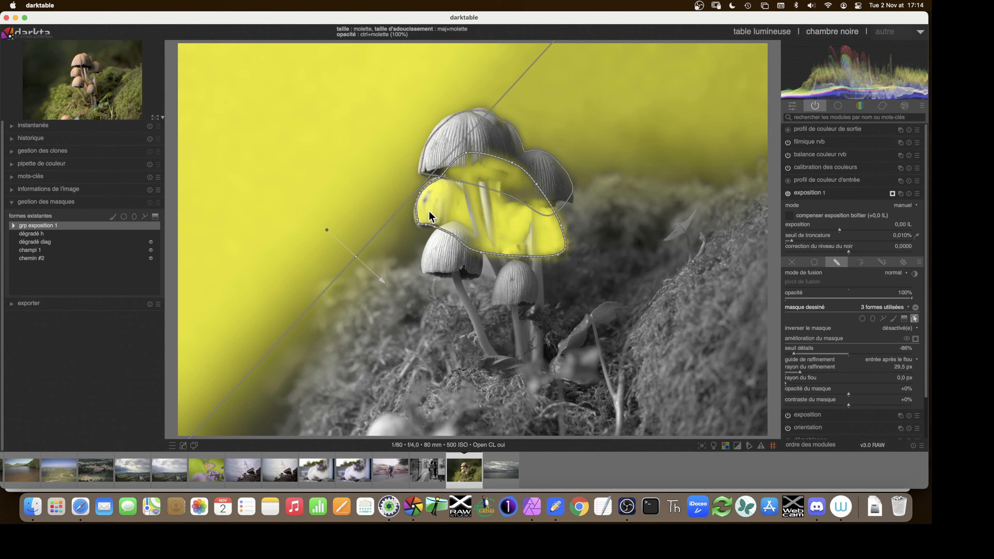
- Rename the second path shape as "champi 2"
click(35, 261)
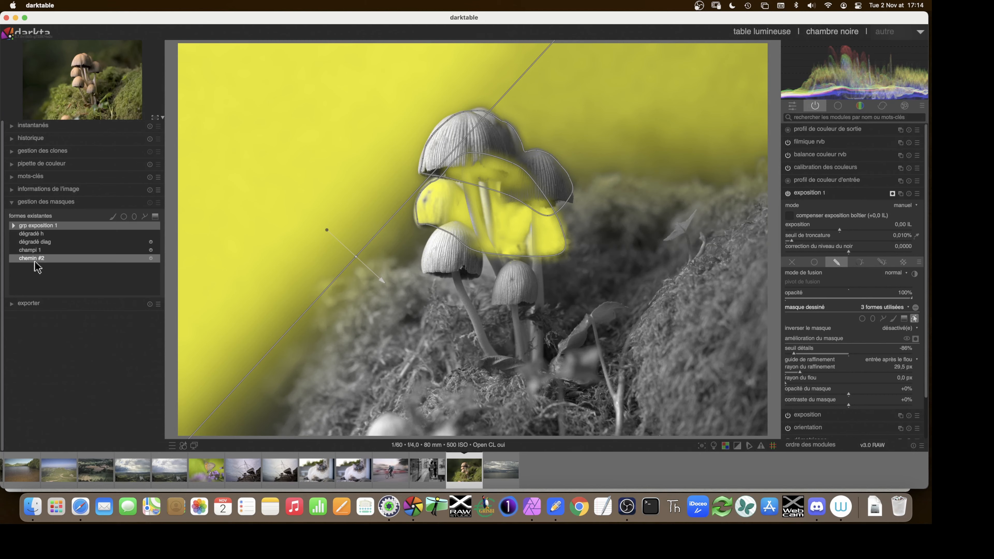
double_click(35, 261)
text(champi 2)
key(Return)
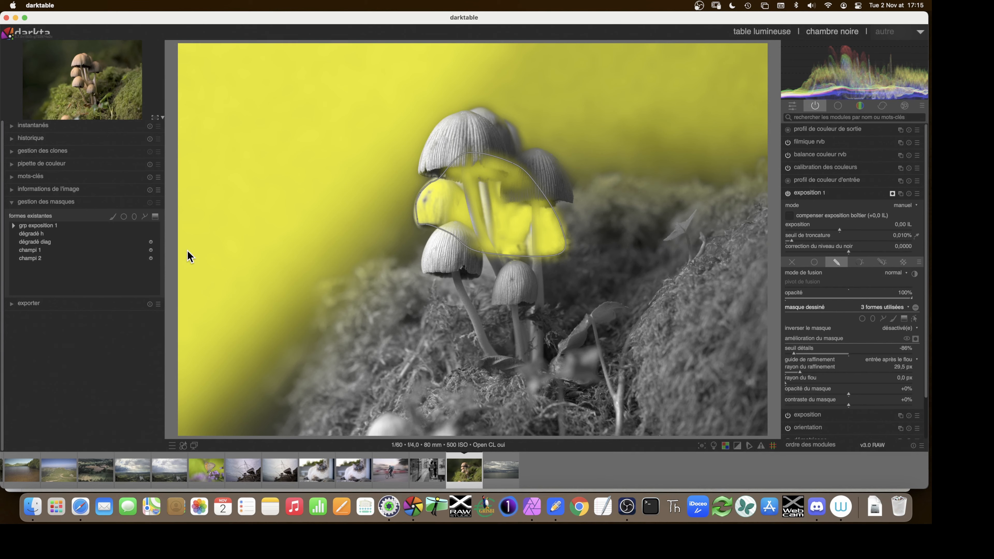
- Set the "champi 2" path's combination mode to difference within exposition 1's group
click(14, 225)
click(45, 250)
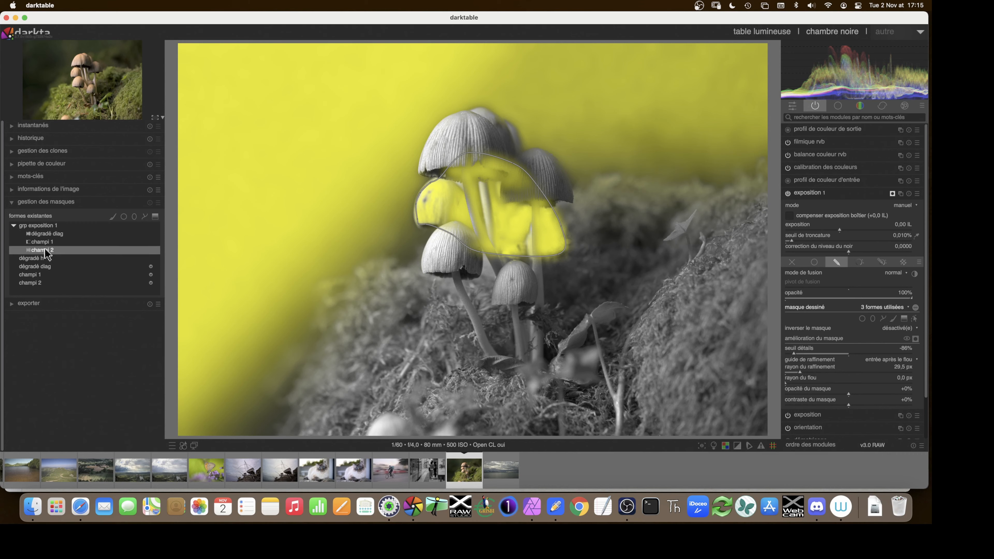
right_click(45, 252)
click(77, 293)
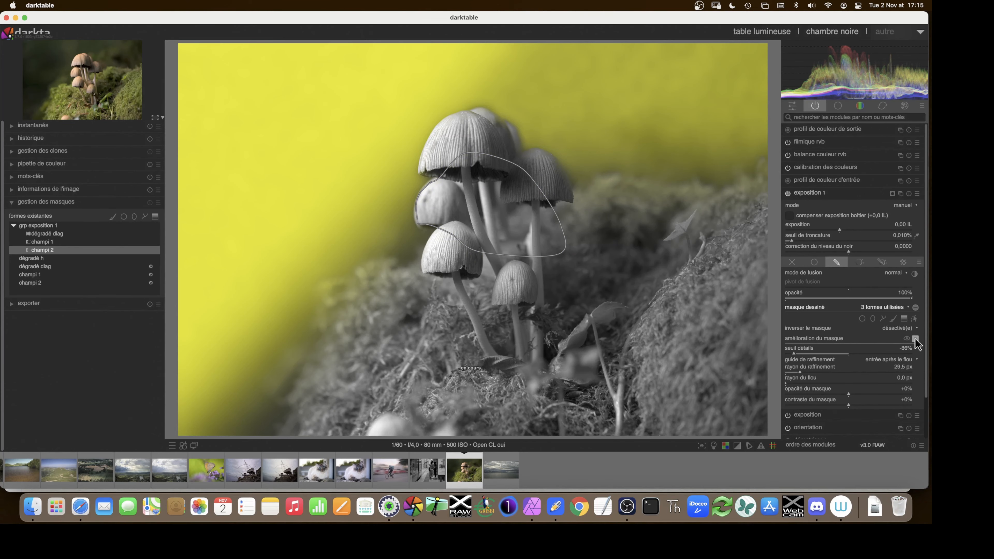
- Raise exposition 1's exposure to 1.68 IL and compare the image with the module off and on
click(915, 319)
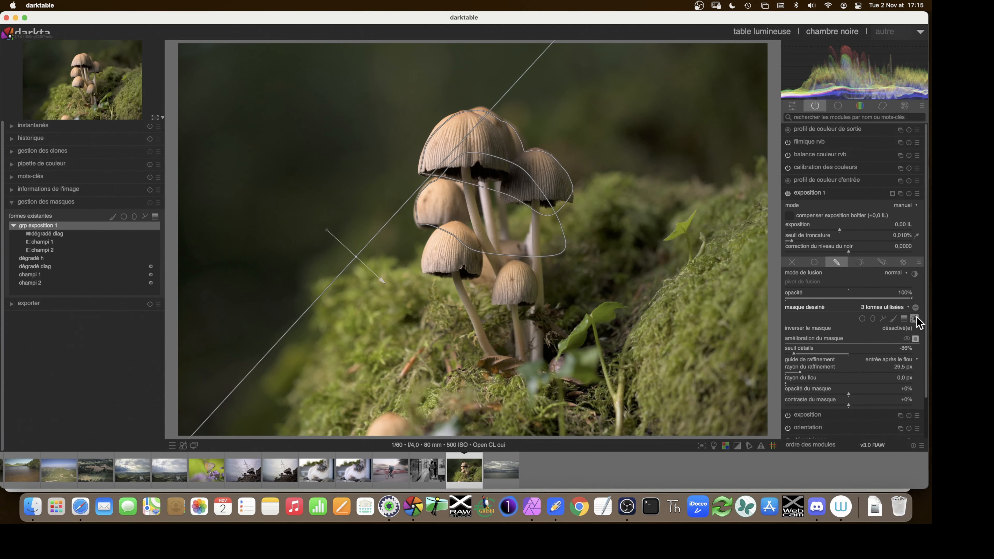
click(915, 319)
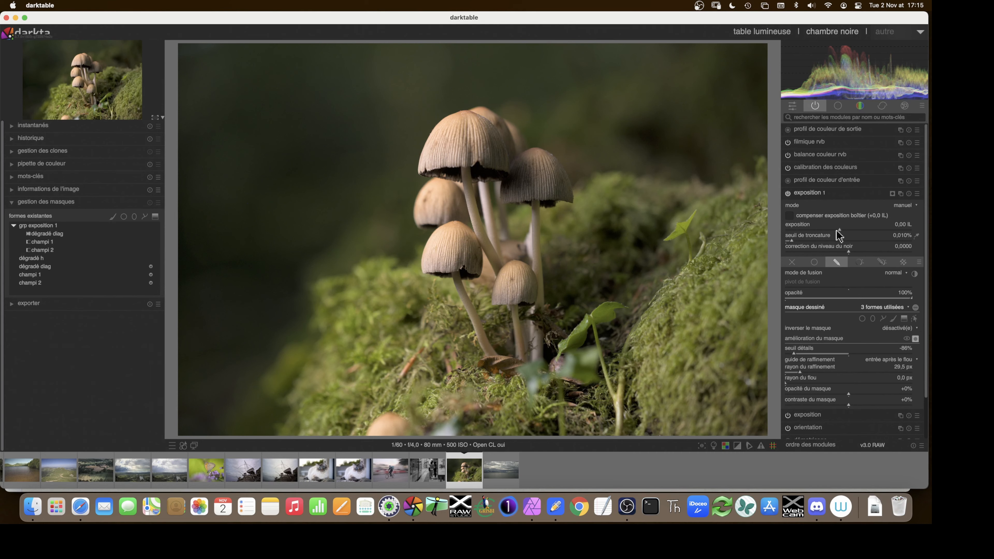
drag(839, 230, 871, 235)
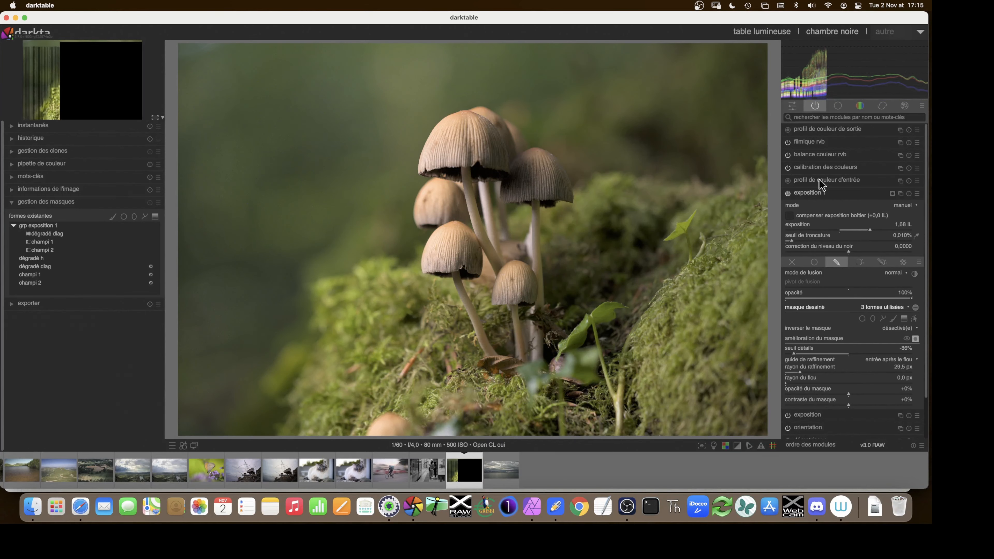
click(789, 194)
click(789, 195)
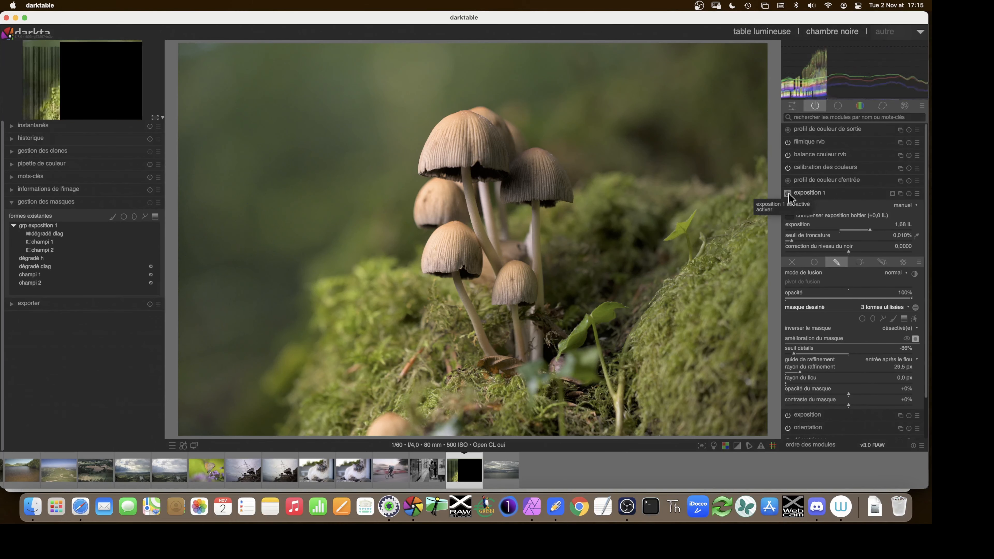
- Display exposition 1's mask on the image and add the existing "dégradé h" shape back to its group
click(915, 339)
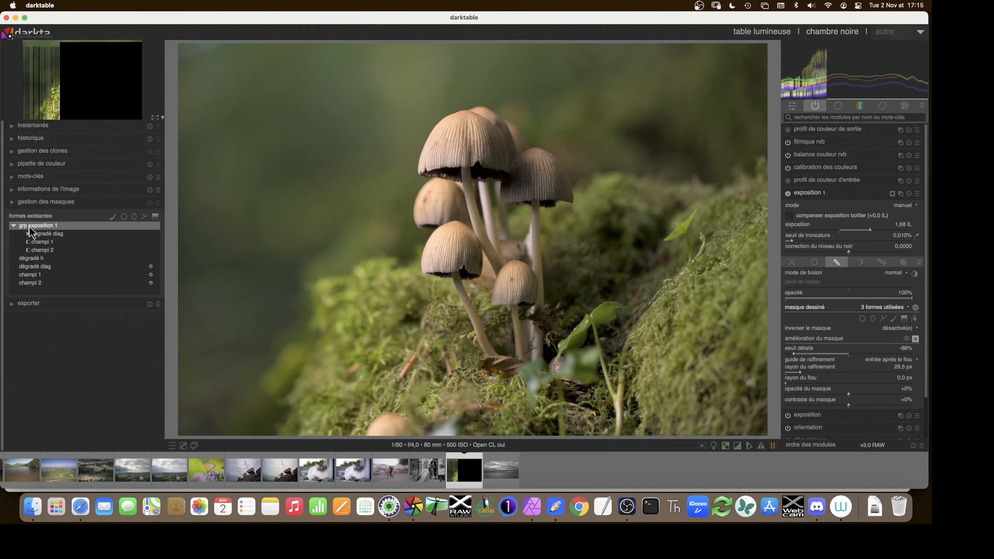
click(916, 339)
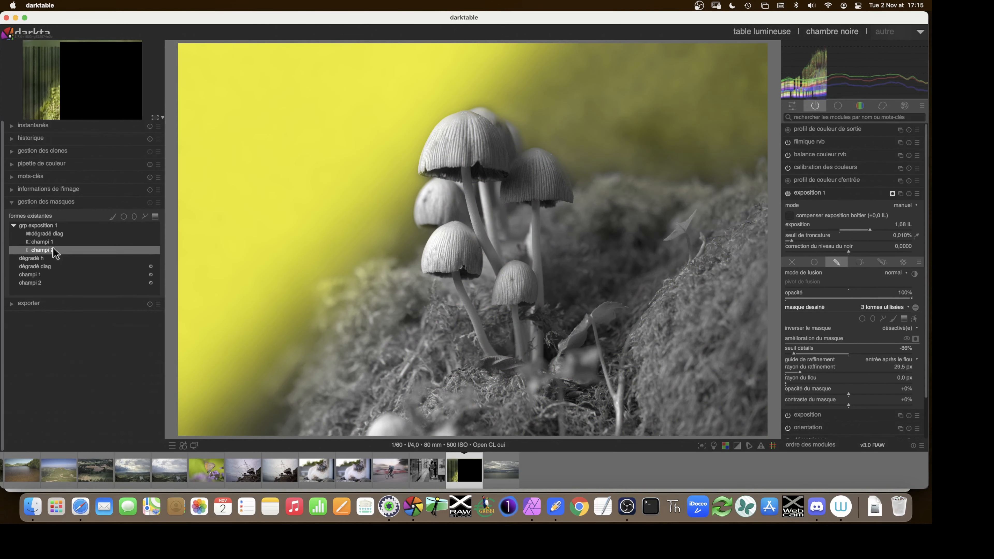
right_click(41, 231)
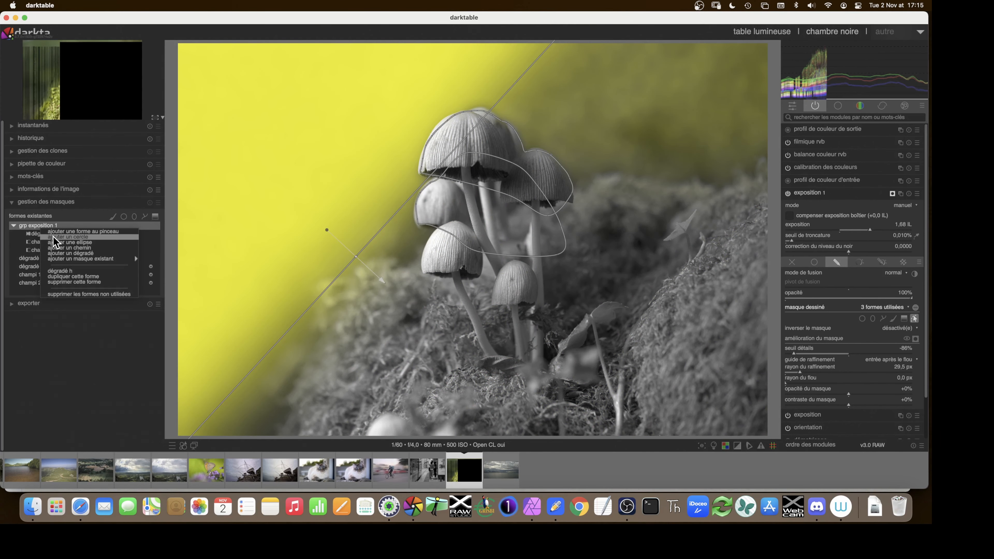
click(57, 271)
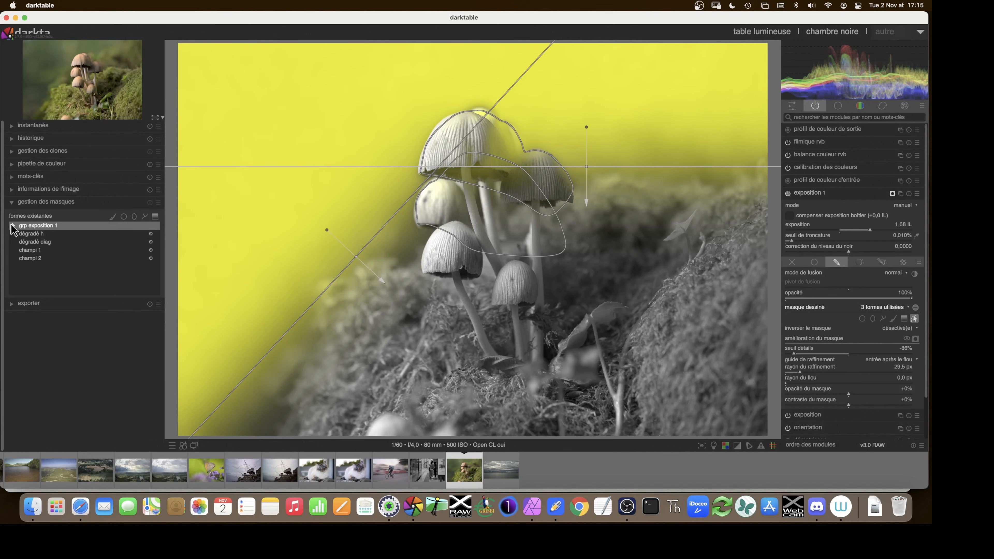
- Move the "dégradé h" shape between "dégradé diag" and "champi 1" in exposition 1's group
click(13, 226)
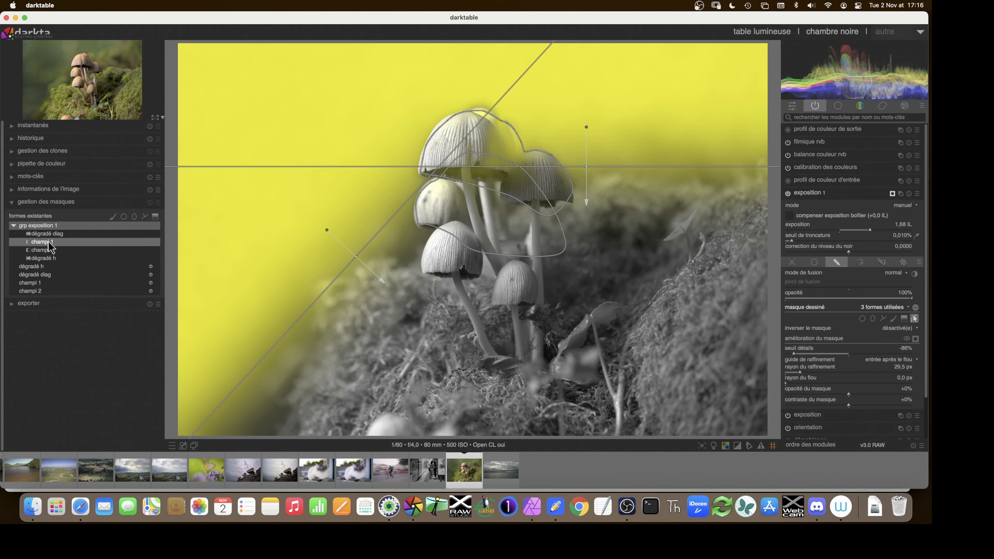
right_click(46, 261)
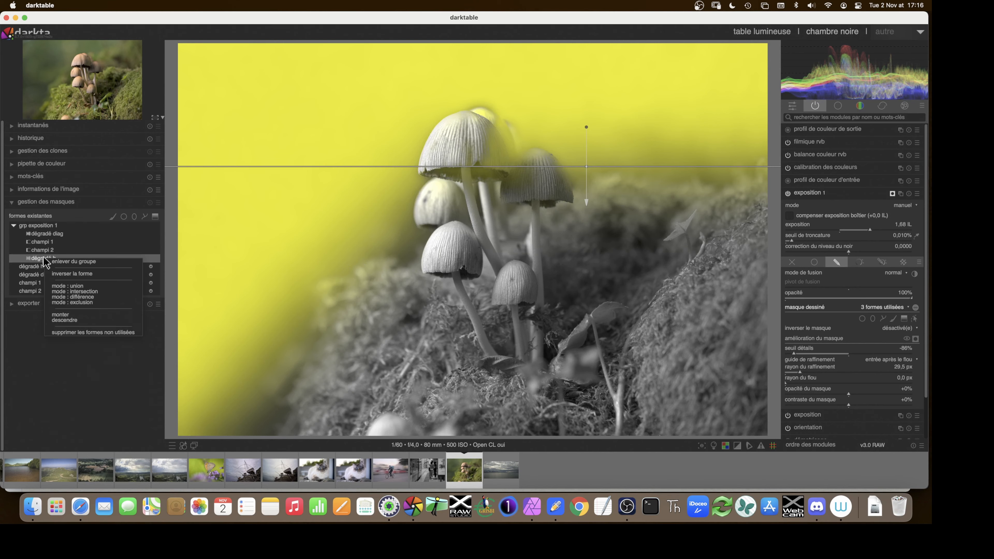
click(60, 316)
click(13, 226)
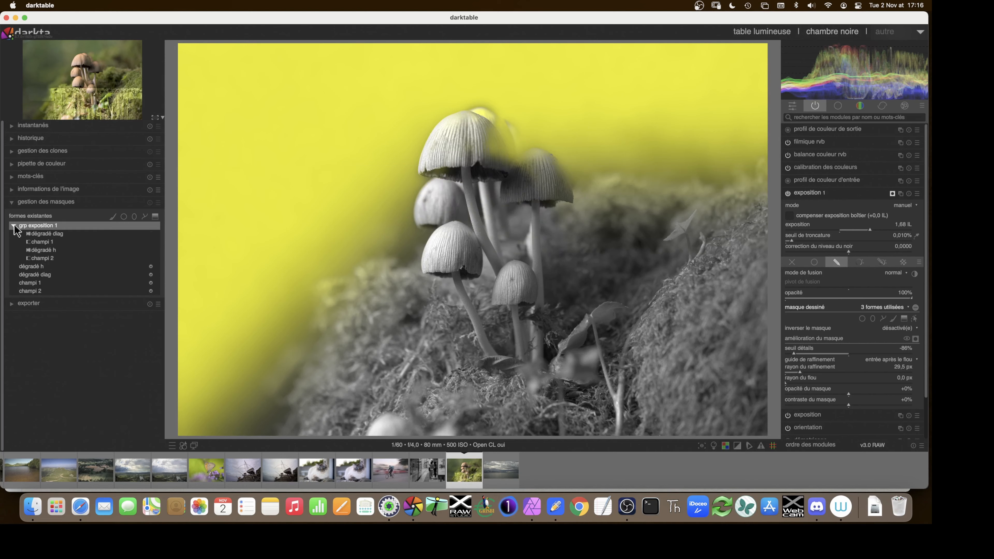
click(40, 251)
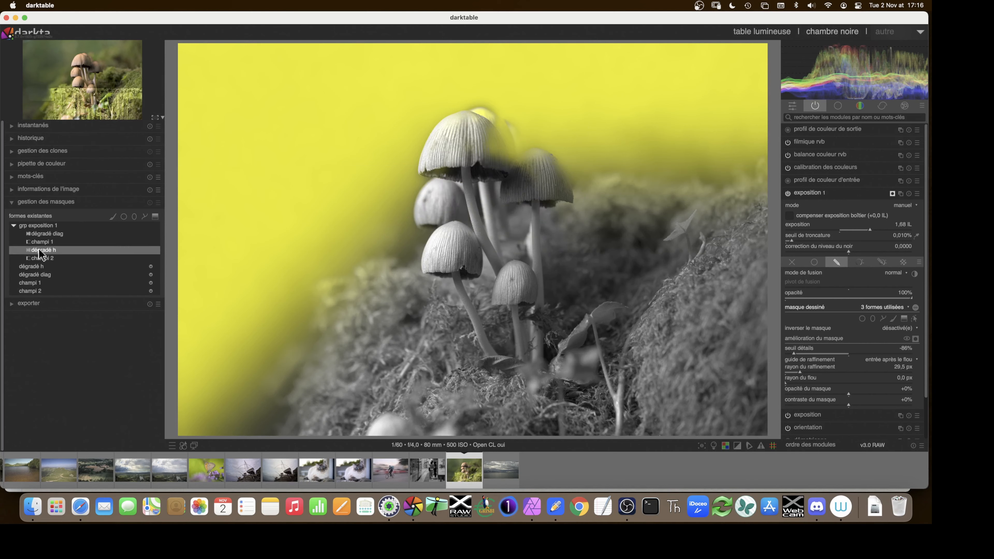
right_click(41, 254)
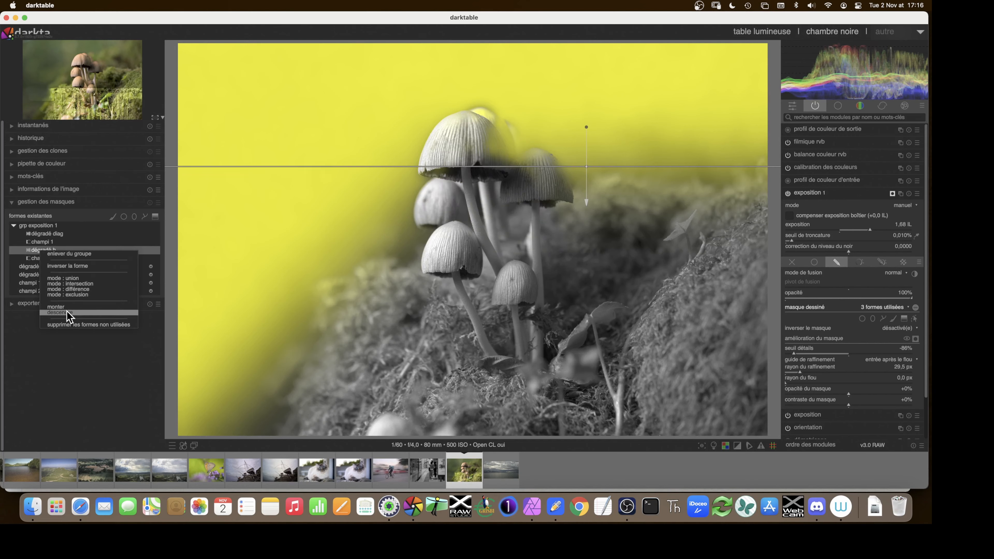
click(63, 312)
click(14, 227)
click(14, 226)
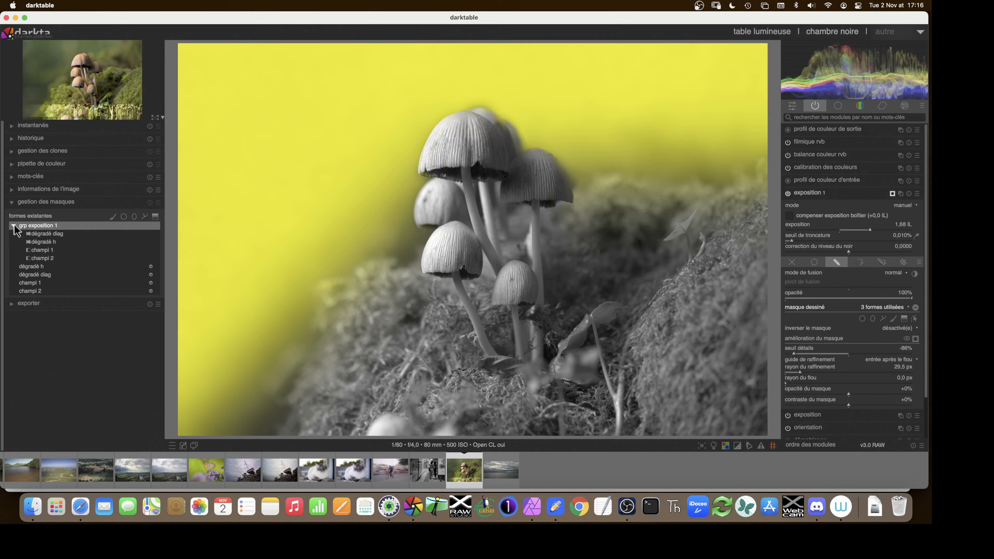
click(12, 224)
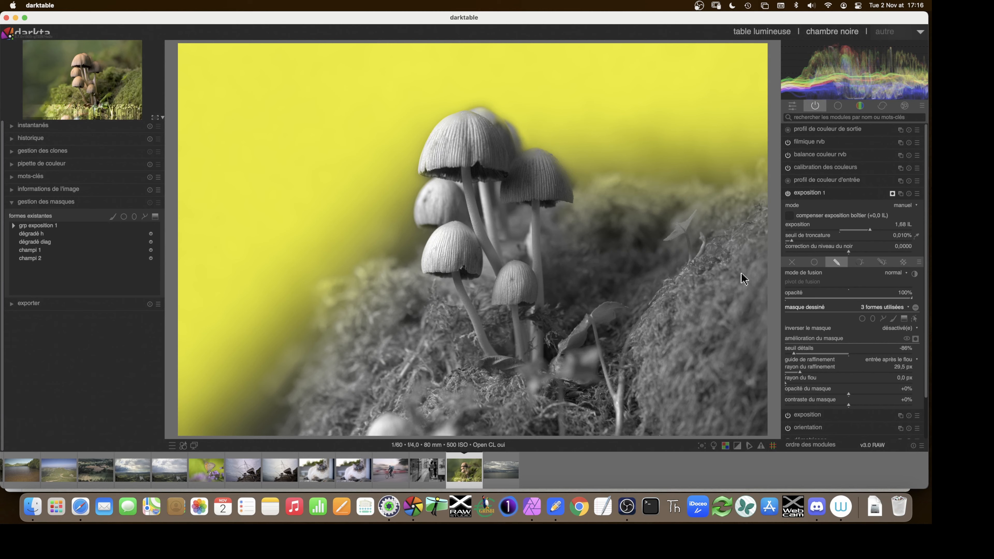
- Hide exposition 1's mask overlay and switch to the black-and-white tram platform photo
click(13, 225)
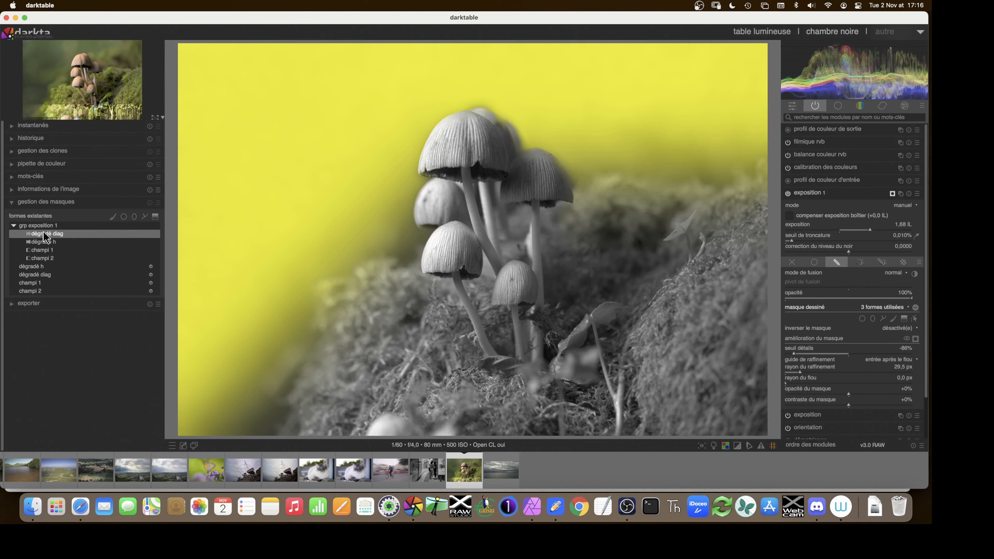
click(13, 226)
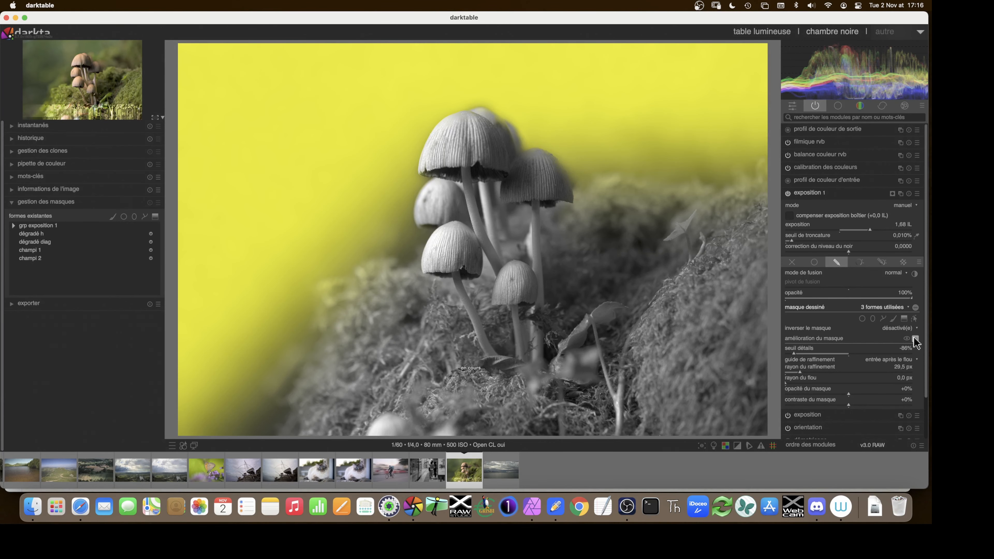
click(915, 339)
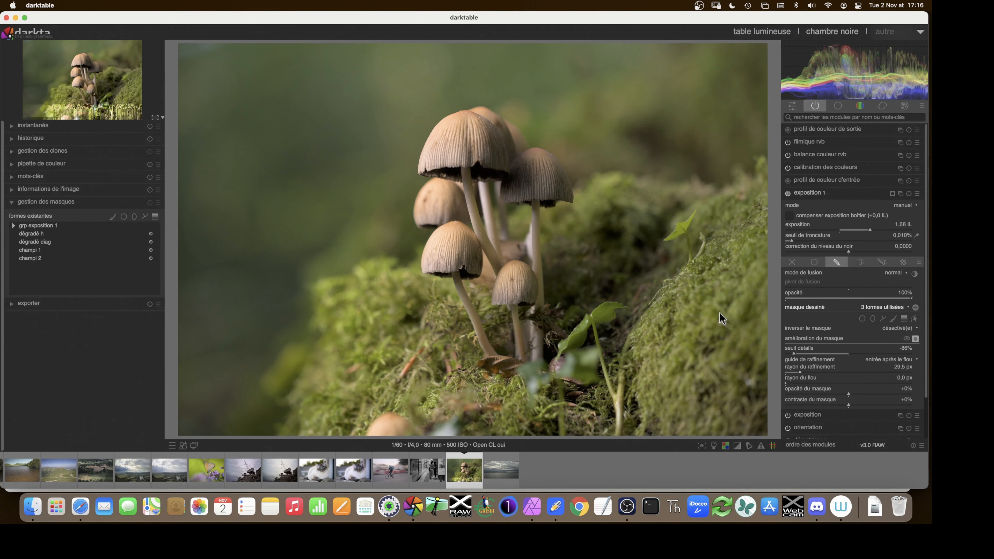
key(BackSpace)
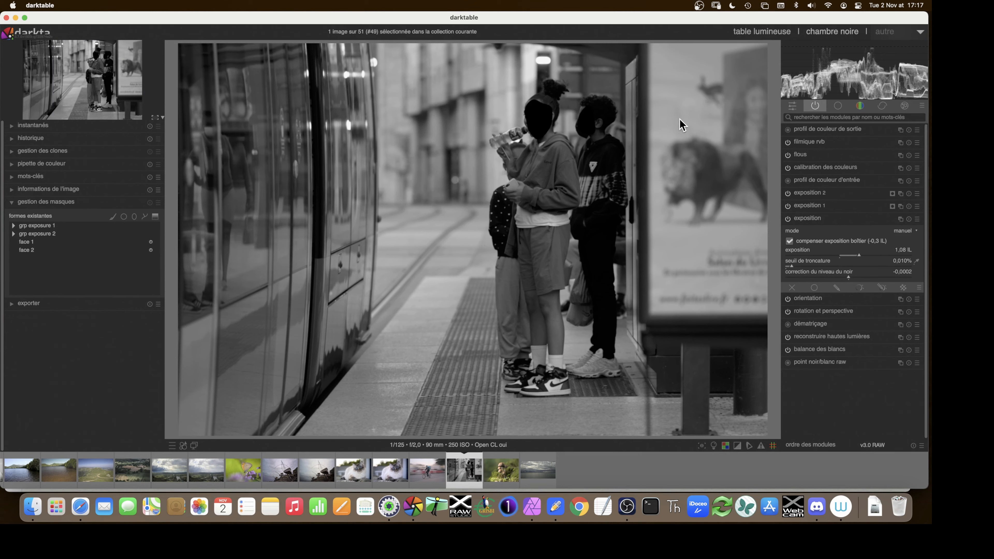
- Enable the égaliseur de ton module on the tram platform photo and give it a drawn mask
click(814, 220)
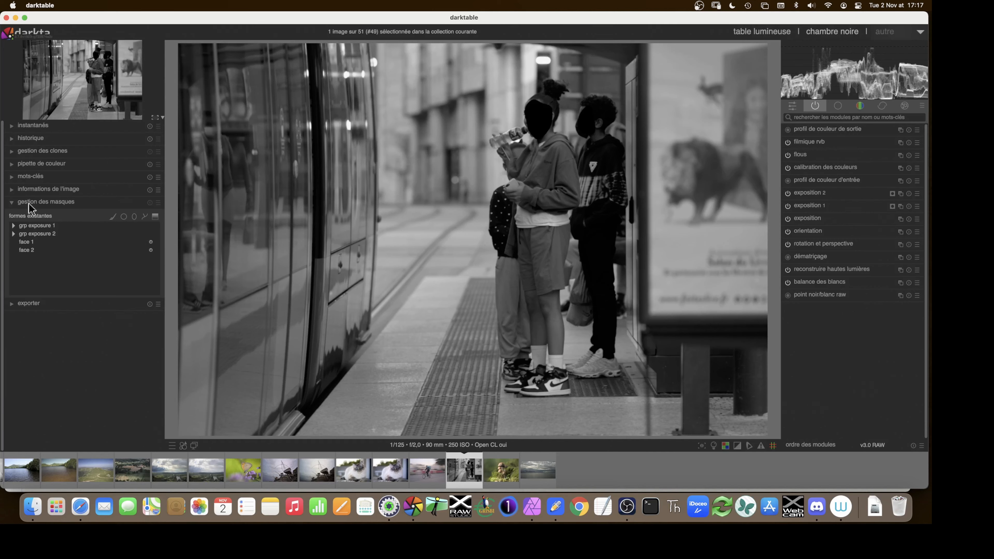
click(31, 228)
click(838, 107)
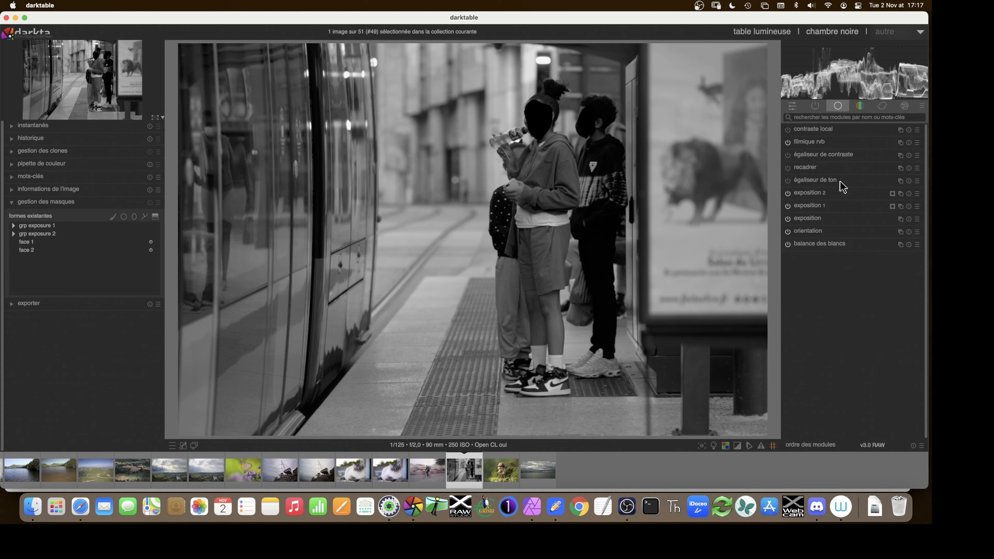
click(787, 180)
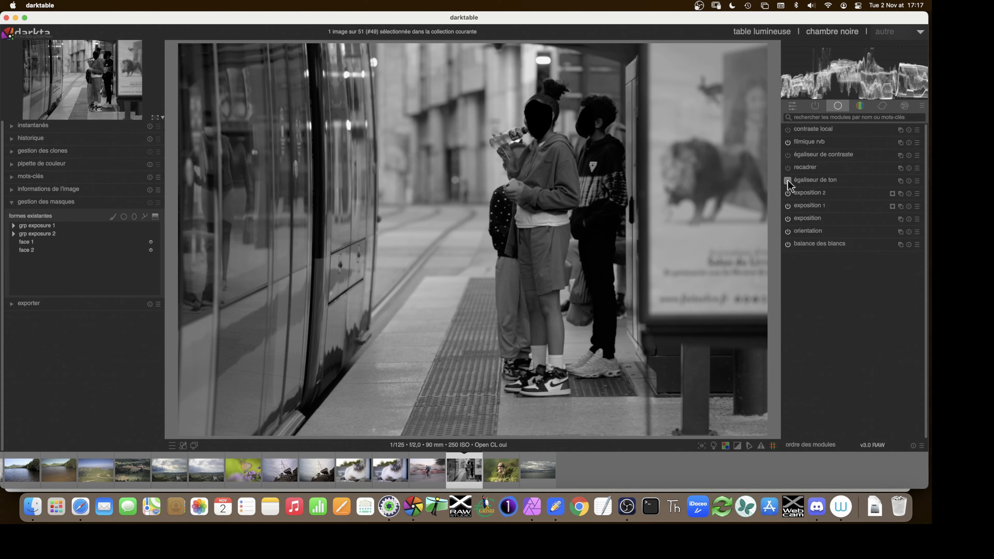
click(807, 180)
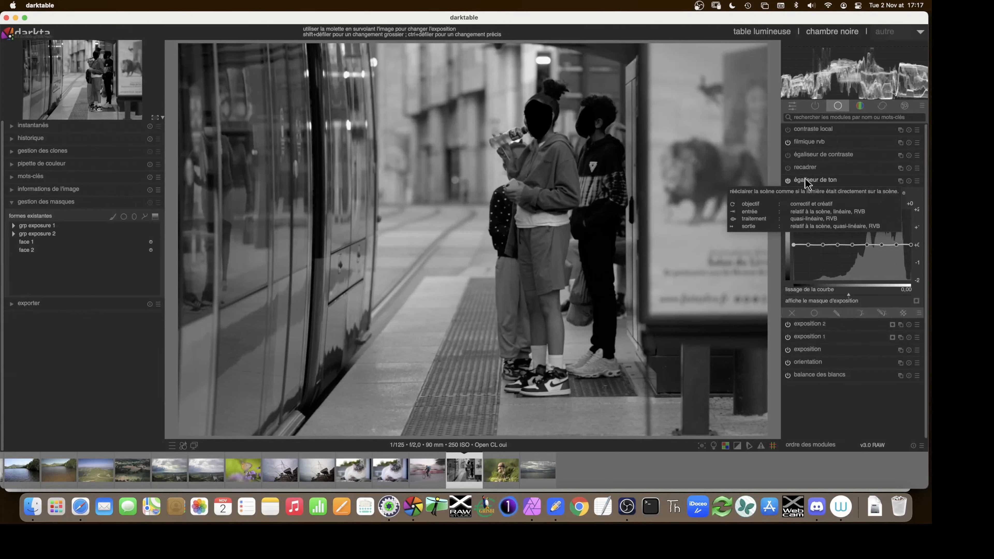
click(836, 313)
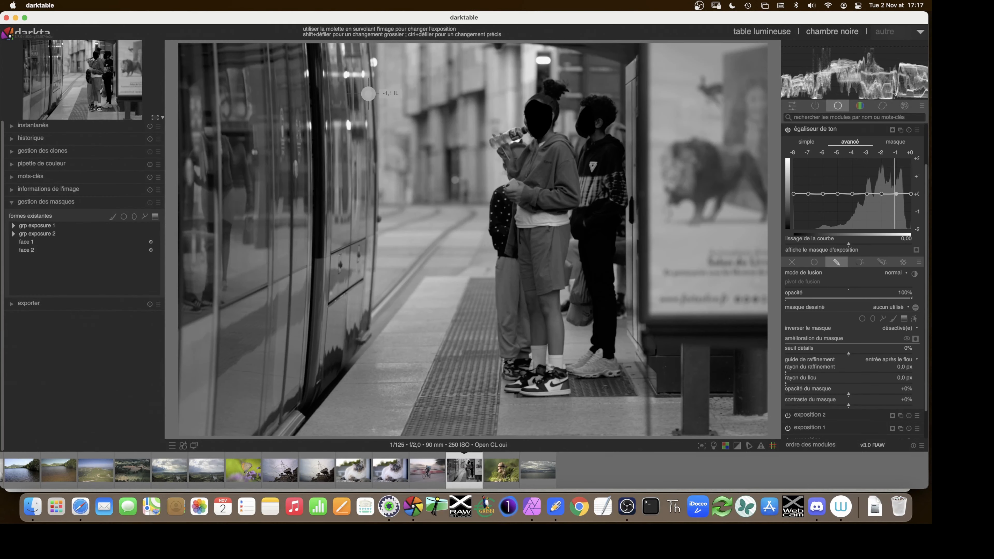
- Draw an upright ellipse mask with a wide feather over the background buildings between the tram and the people
click(873, 319)
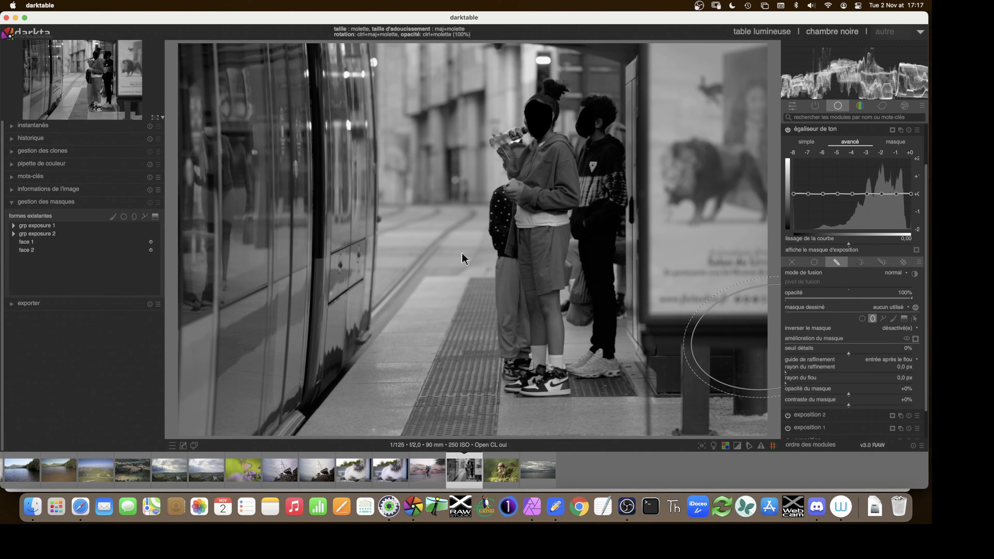
ctrl+shift+scroll(461, 167, down, 10)
ctrl+shift+scroll(457, 165, up, 16)
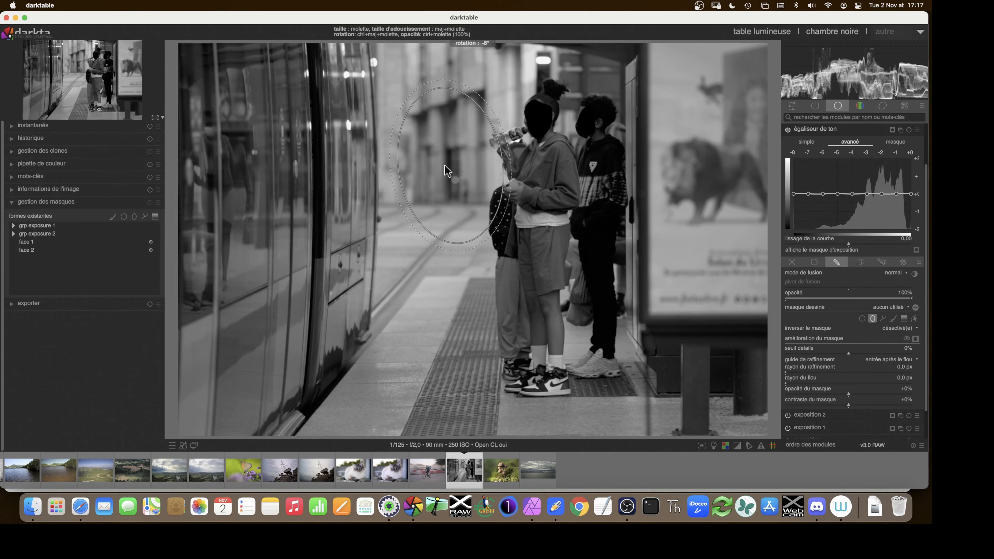
ctrl+shift+scroll(445, 165, down, 4)
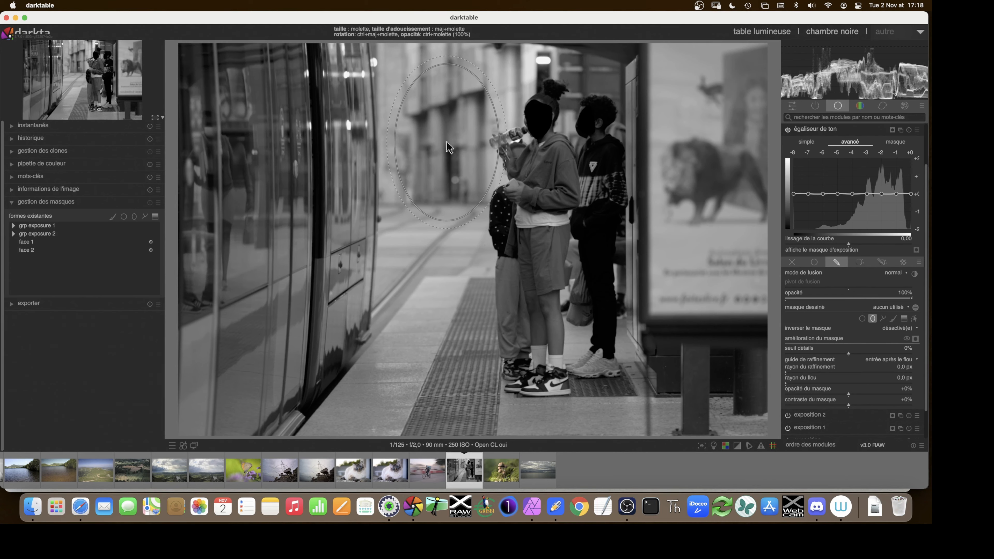
scroll(447, 141, up, 5)
scroll(446, 142, up, 10)
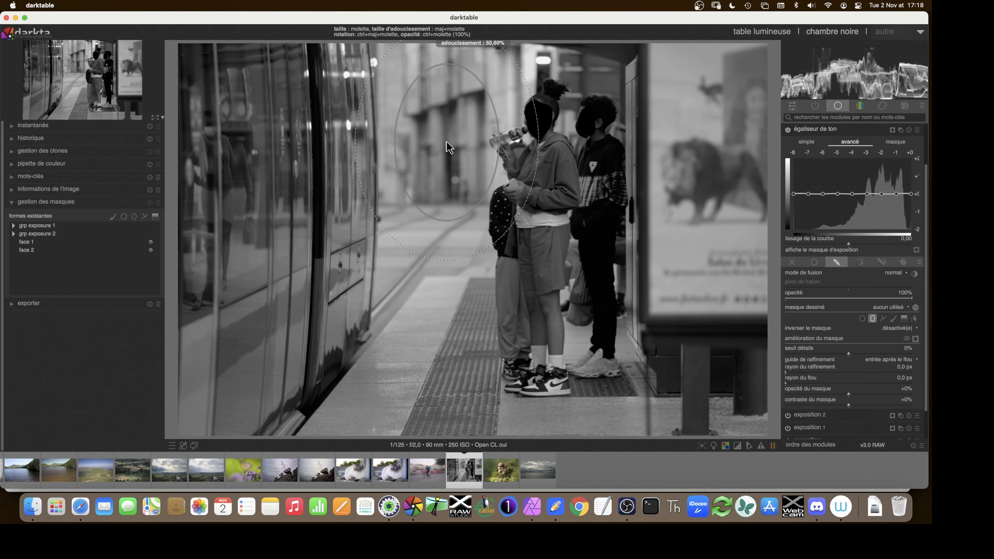
click(446, 141)
click(916, 339)
click(916, 339)
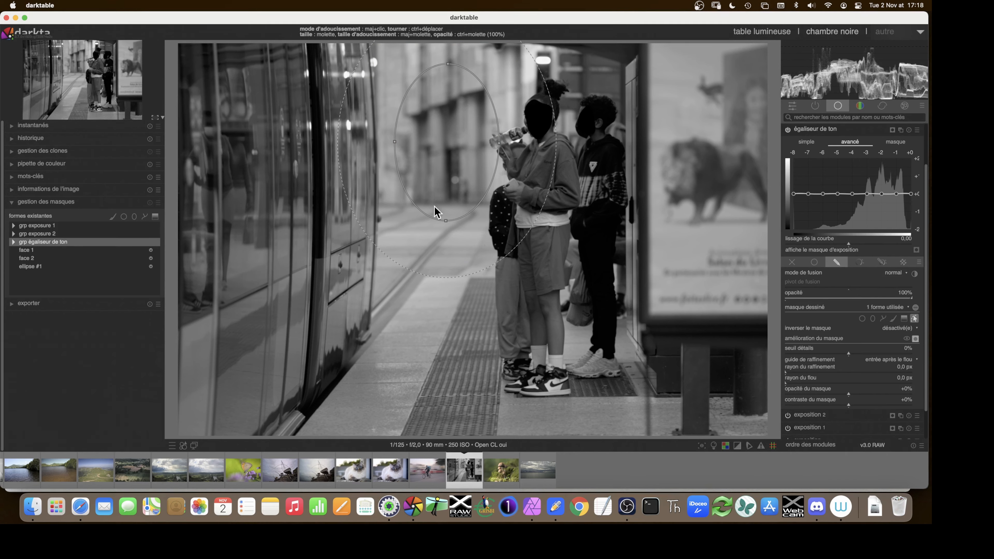
- Add a horizontal gradient through the ellipse and display the tone equalizer's mask on the image
click(905, 318)
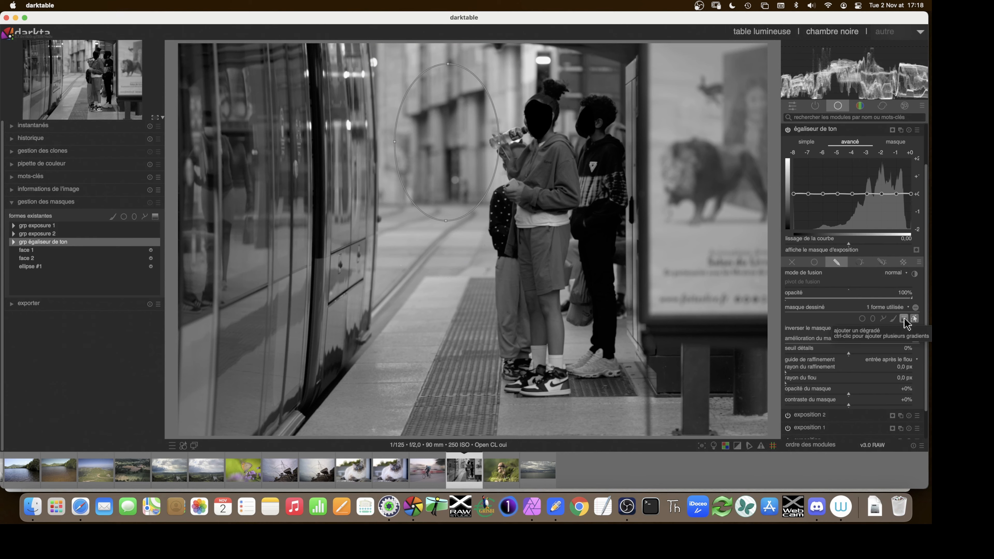
click(432, 160)
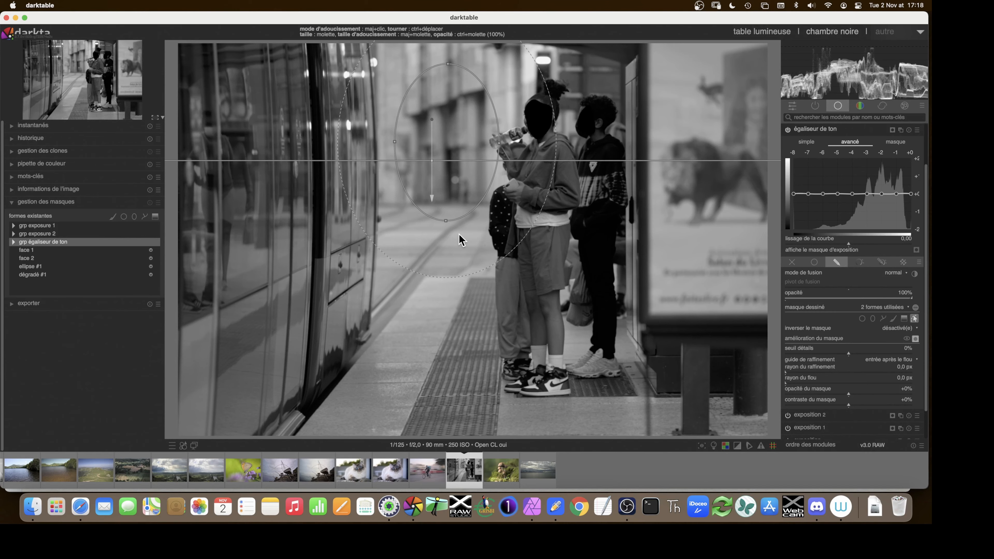
click(915, 338)
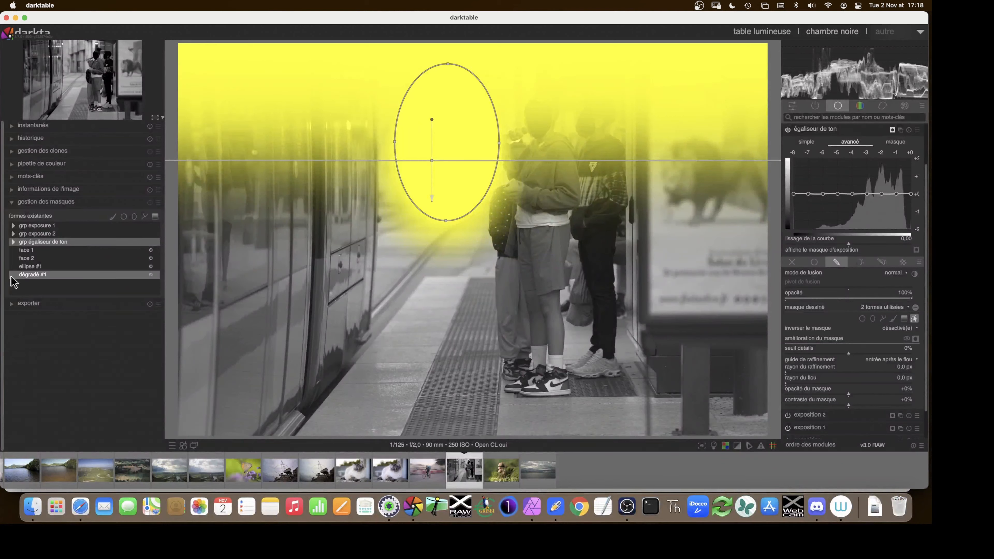
- Set the "dégradé #1" shape's combination mode to intersection within the égaliseur de ton group
click(14, 242)
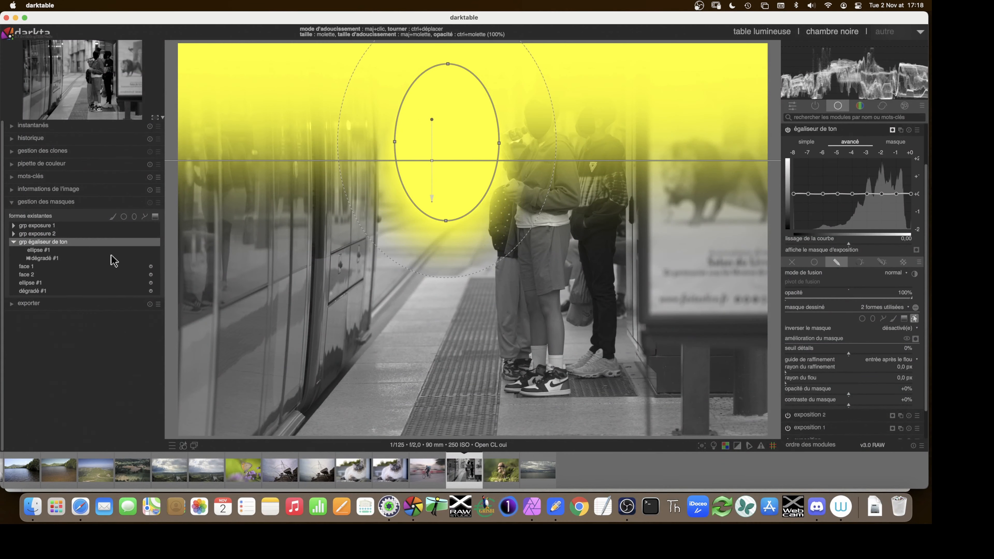
click(43, 258)
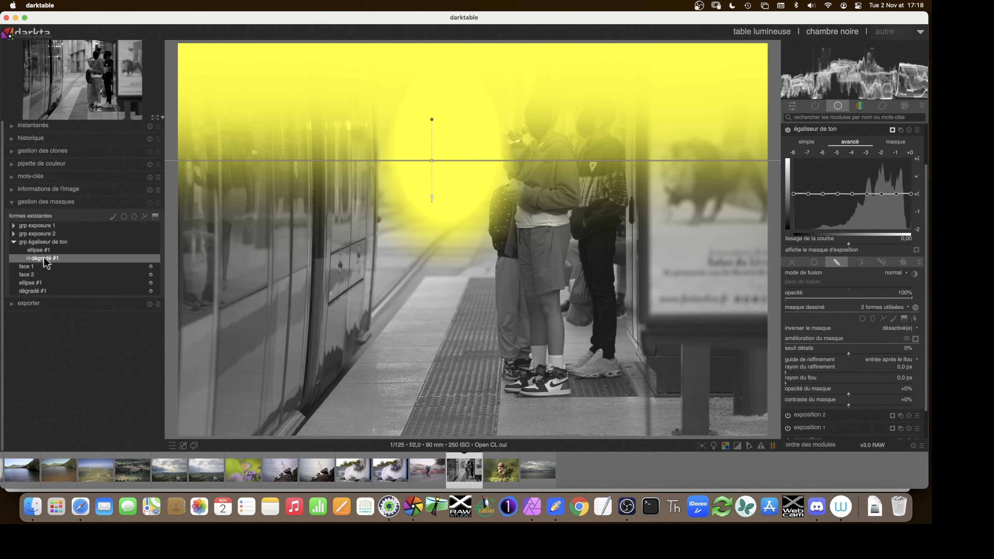
right_click(45, 262)
click(87, 293)
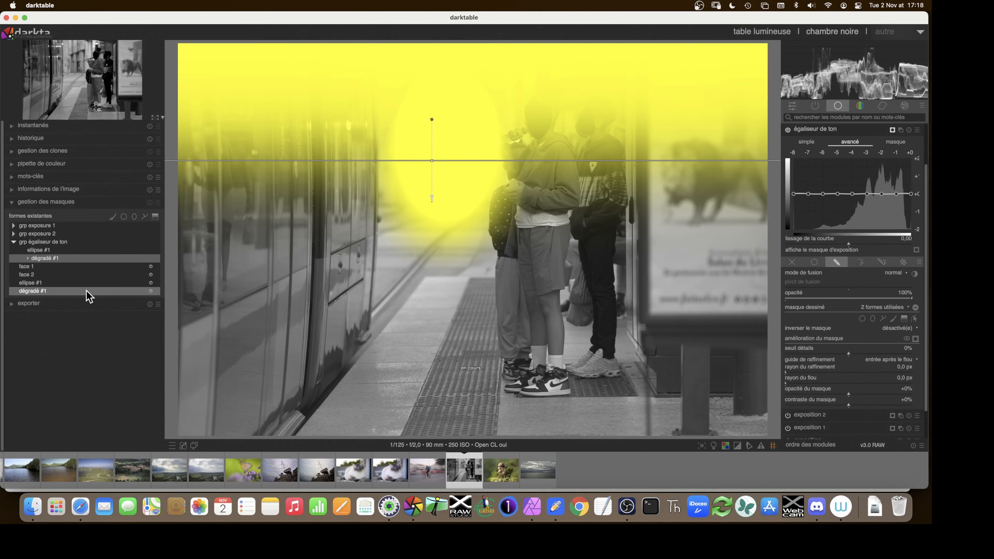
- Move the horizontal gradient lower so its line crosses the lower part of the ellipse
drag(432, 168, 437, 181)
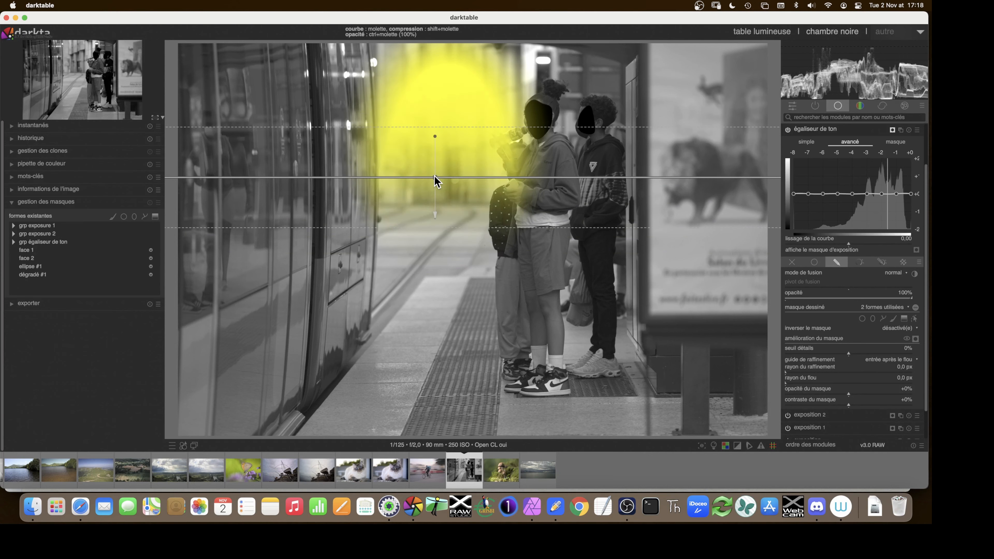
drag(435, 181, 433, 199)
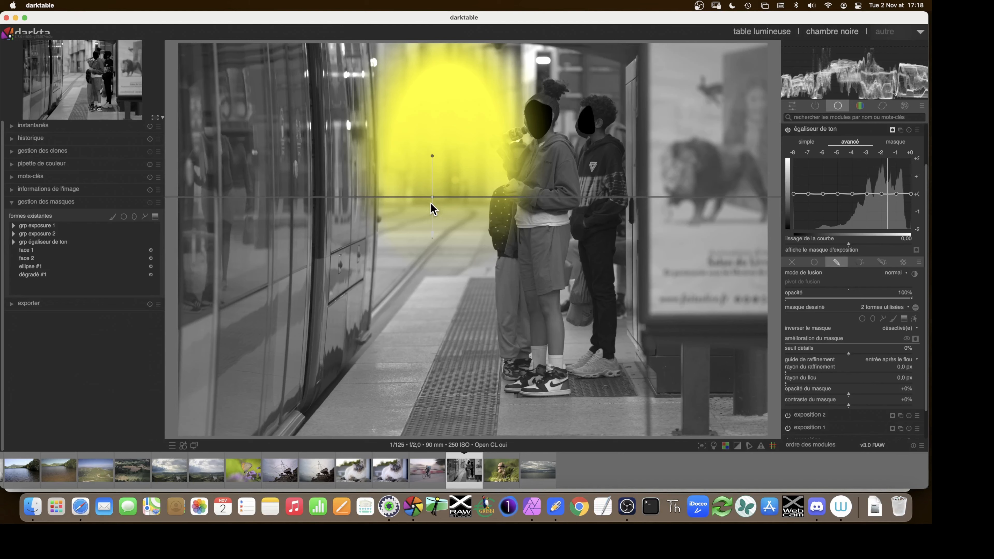
drag(432, 207, 432, 194)
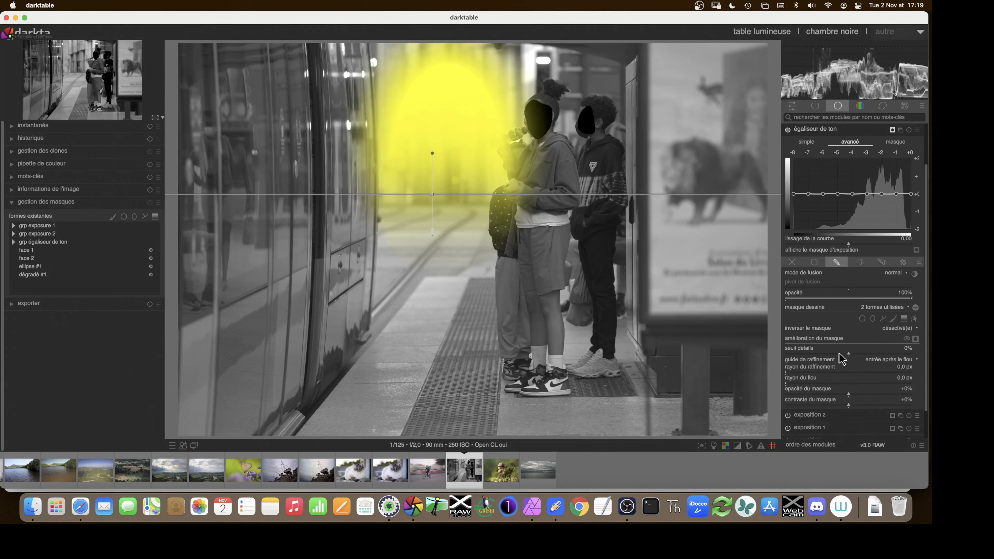
- Refine the tone equalizer's mask with a details threshold of -69% and a refinement radius of 20,5 px
drag(847, 352, 845, 352)
drag(837, 353, 823, 355)
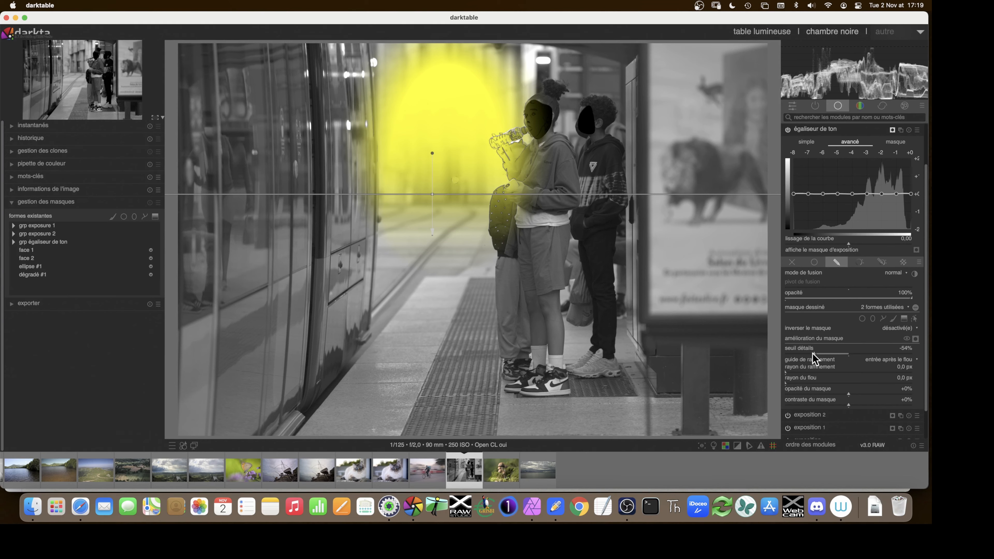
drag(810, 354, 806, 354)
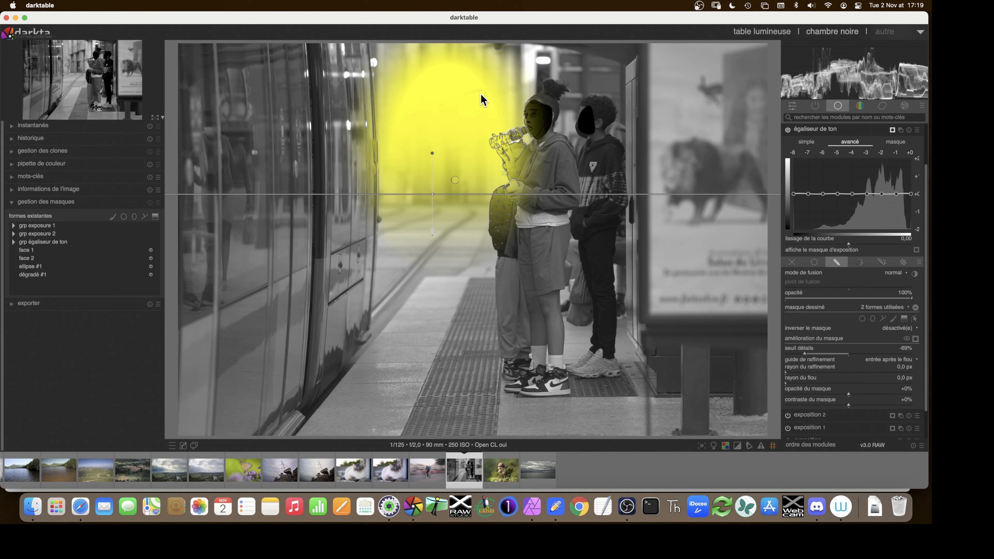
click(794, 372)
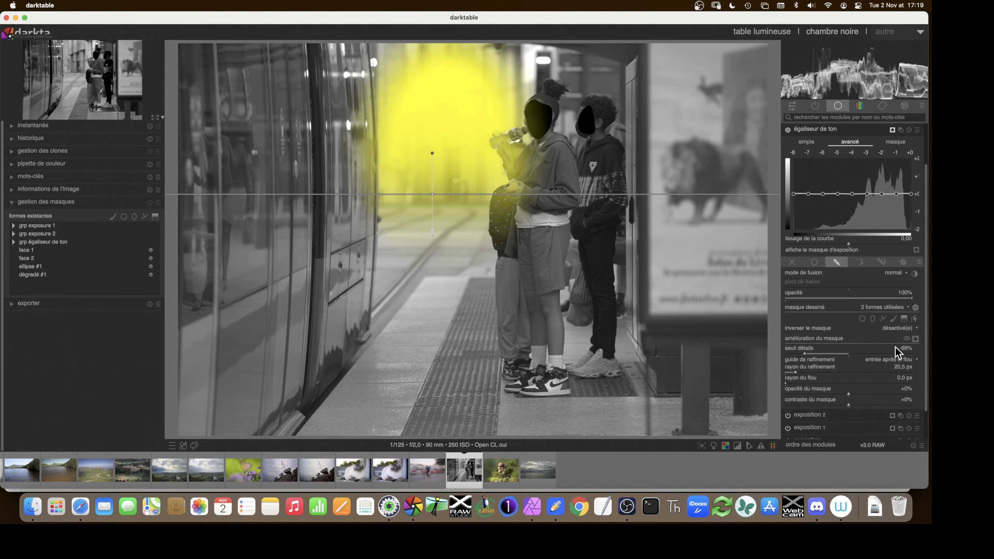
- Draw a path around the bottle, raised arm and upper torso of the drinking person for the tone equalizer's mask
click(915, 338)
click(883, 319)
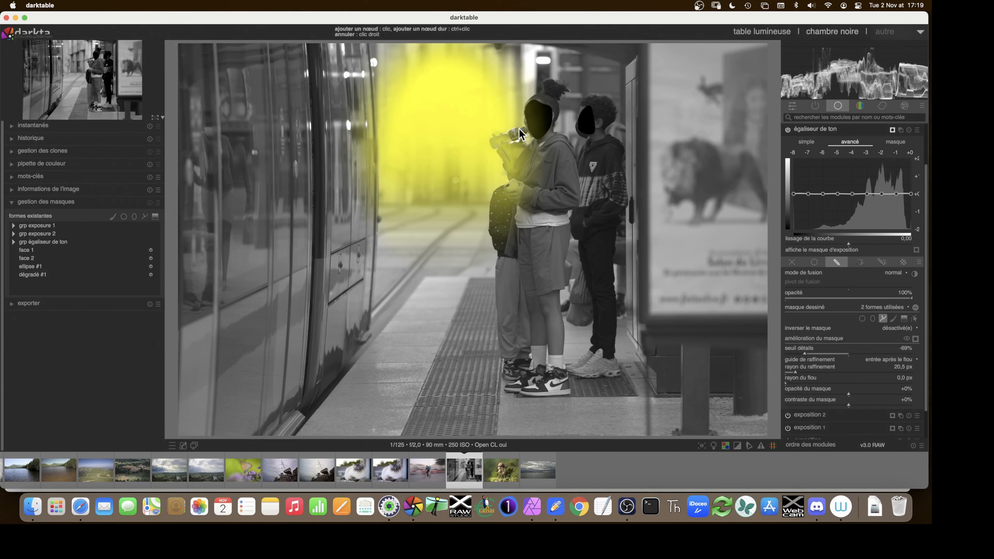
click(509, 130)
click(502, 157)
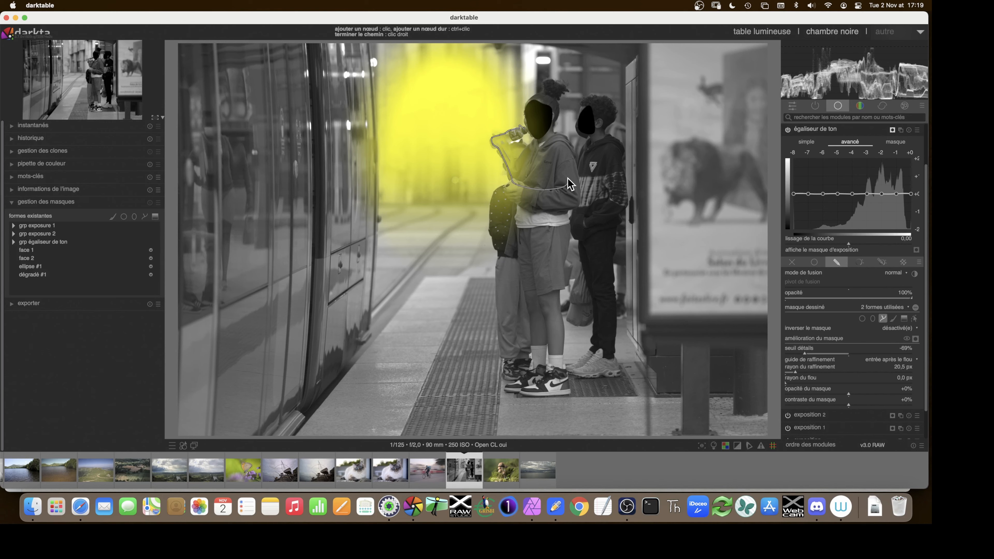
right_click(552, 133)
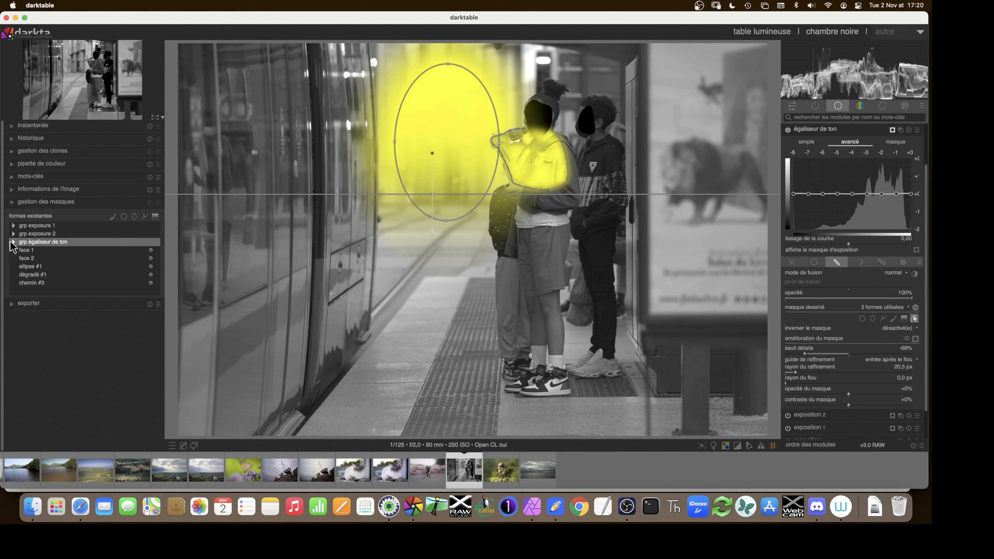
- Expand the égaliseur de ton group and rename the new path around the bottle as "bouteille"
click(13, 242)
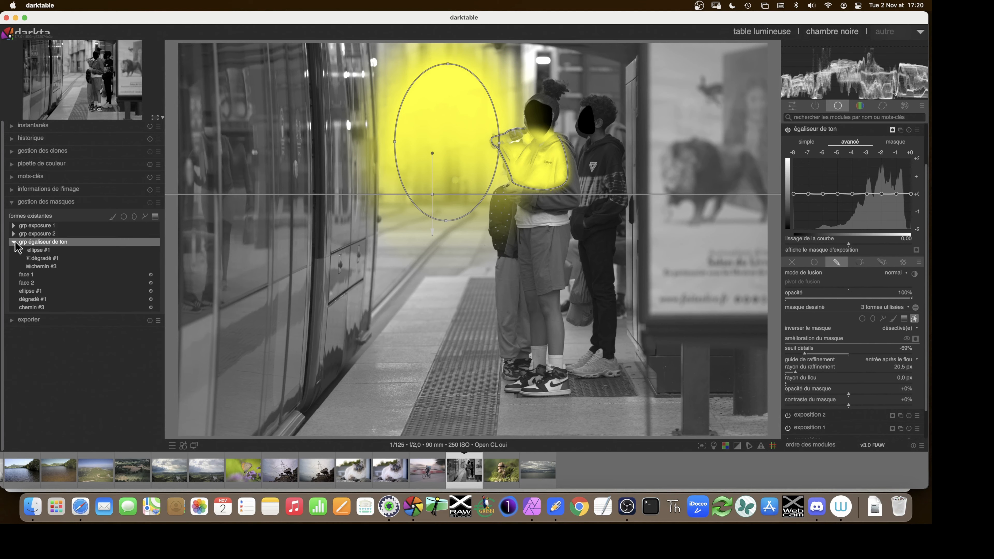
click(43, 268)
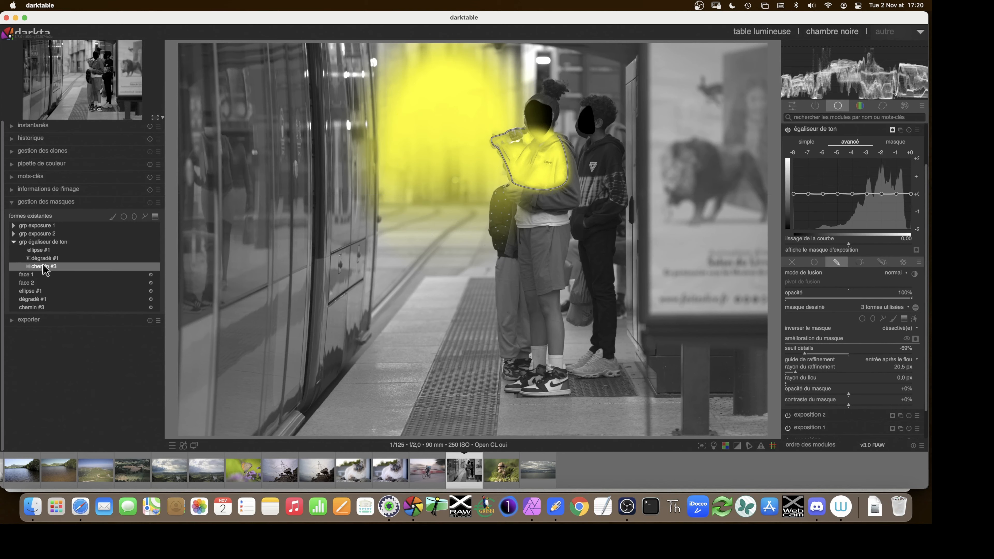
click(32, 308)
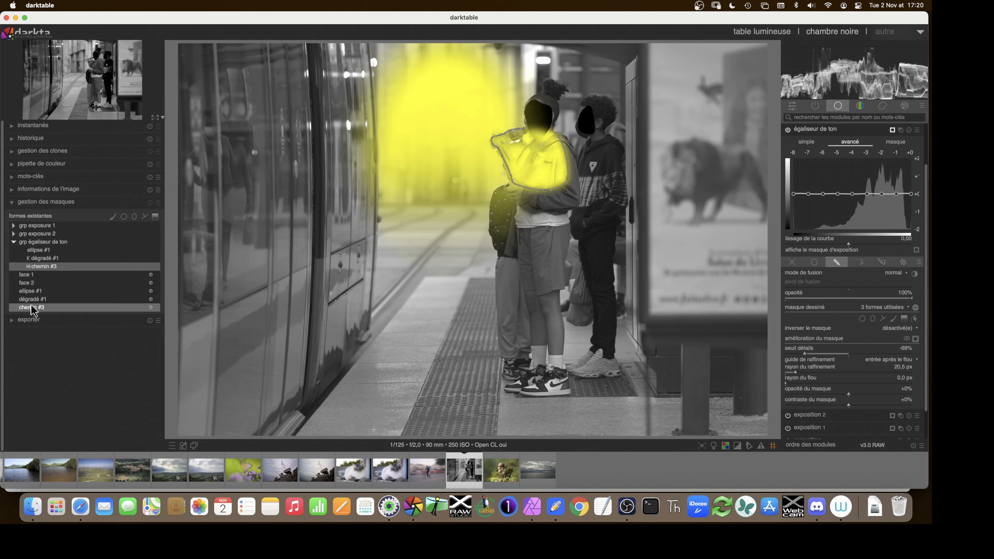
double_click(35, 309)
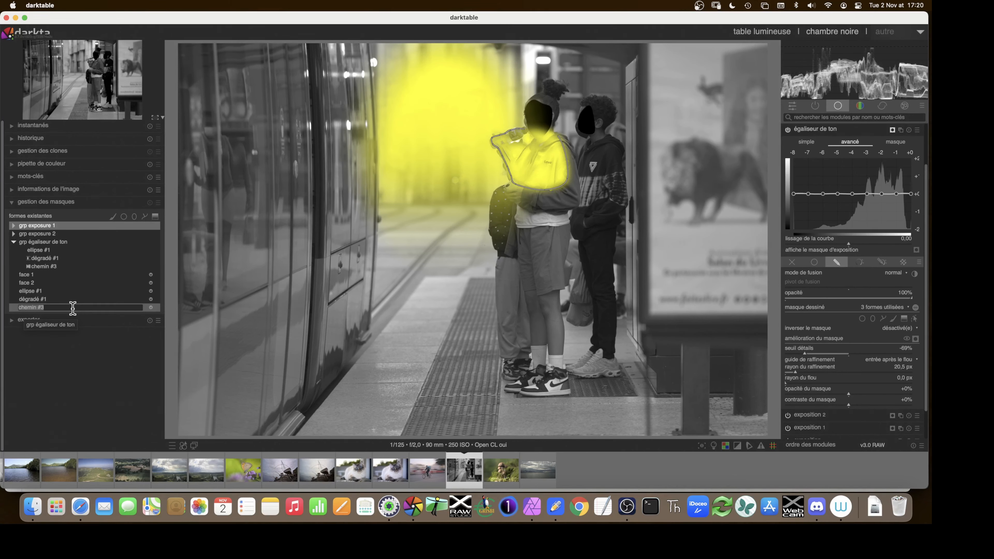
text(bouteille)
key(Return)
- Set the "bouteille" path's combination mode to difference within the égaliseur de ton group
click(14, 242)
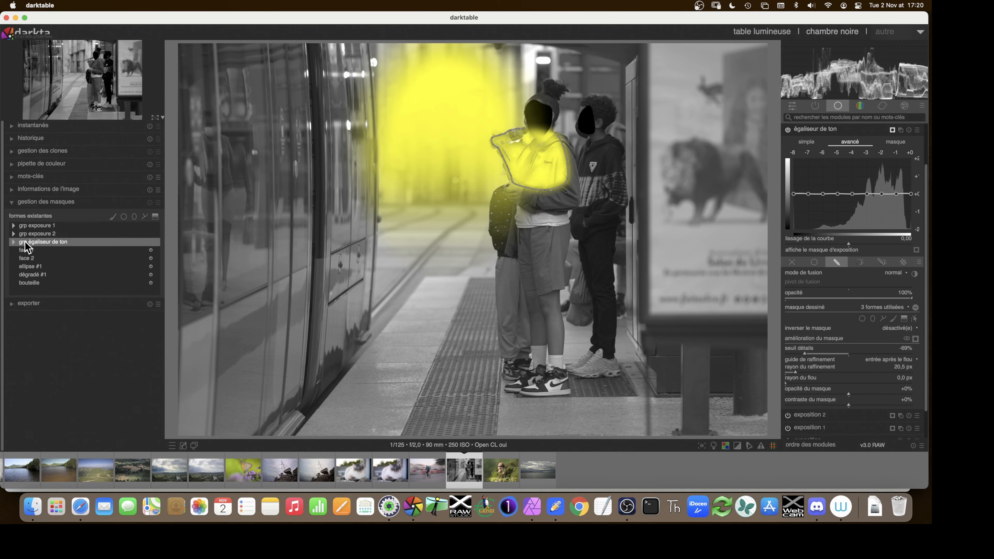
click(14, 243)
click(42, 267)
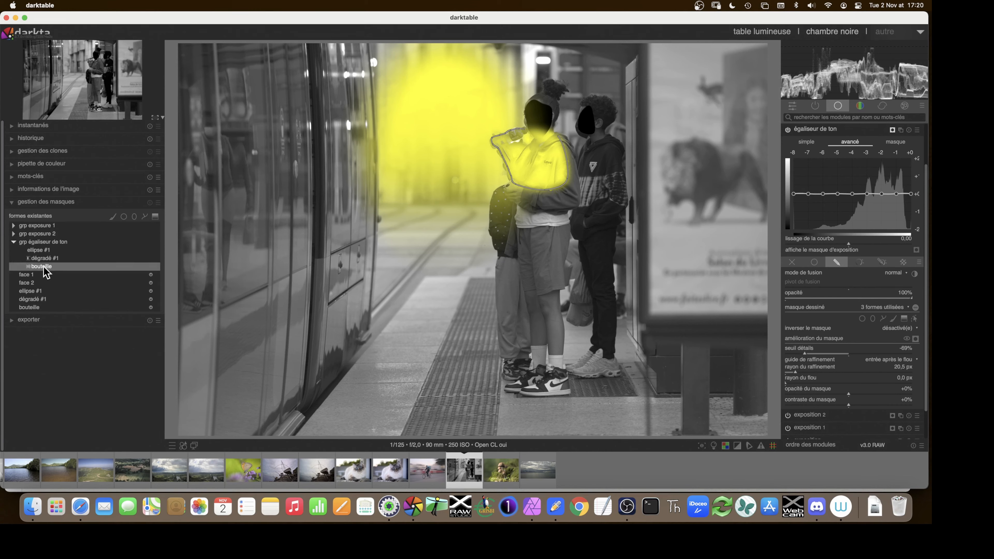
right_click(45, 270)
click(81, 308)
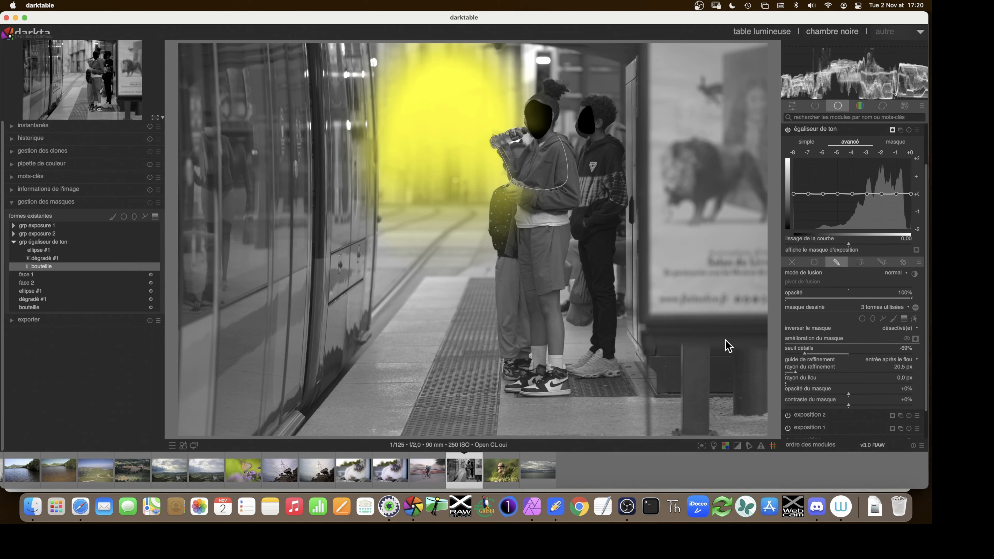
- Draw a closed path around the dotted sleeve and the drinking person's waist, just below the "bouteille" path
click(883, 318)
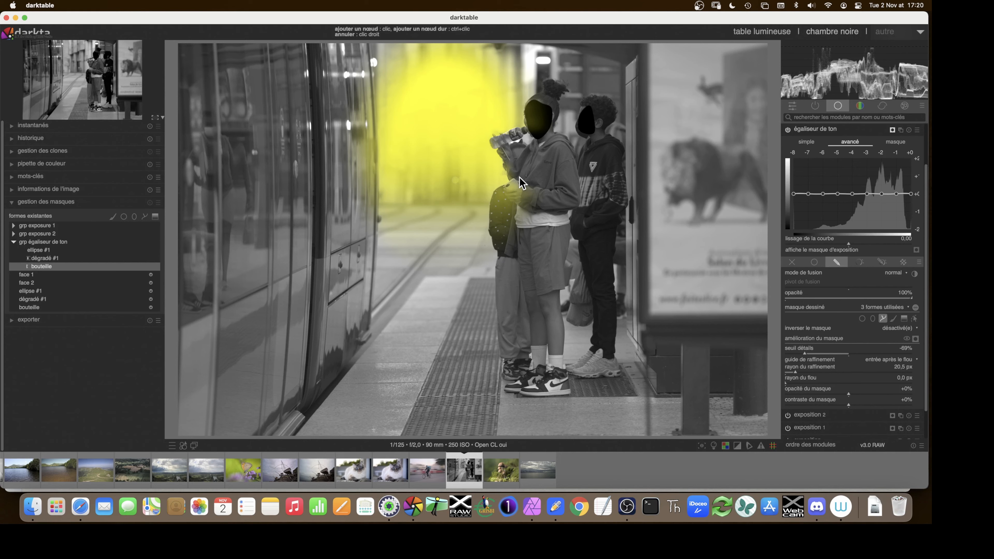
click(503, 187)
click(492, 221)
click(511, 256)
click(549, 255)
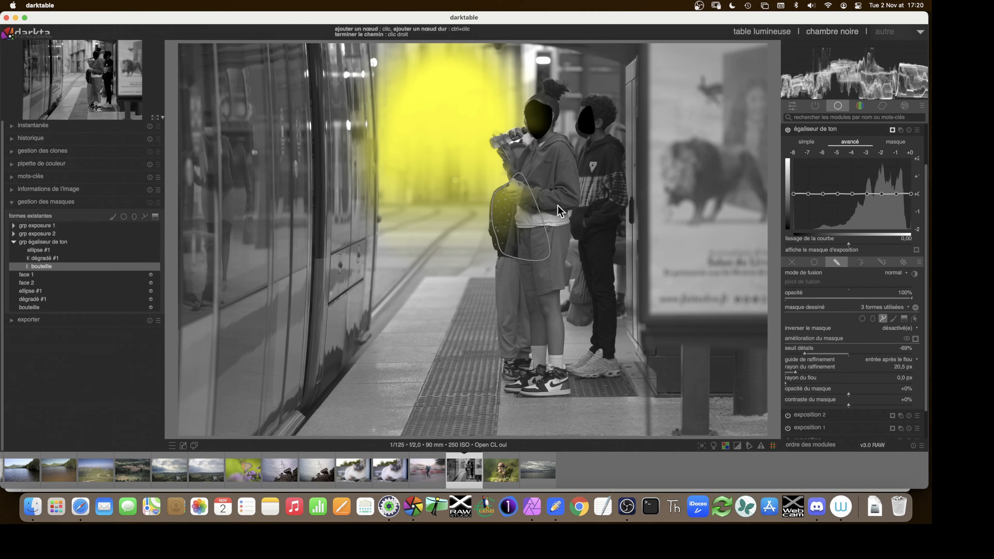
click(563, 178)
right_click(560, 187)
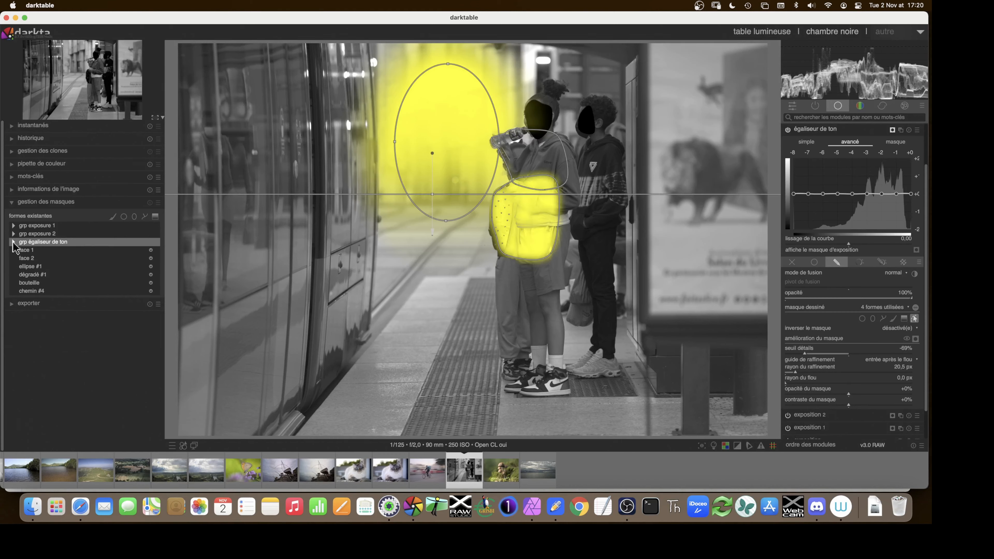
- Set the waist path's combination mode to difference within the égaliseur de ton group
click(14, 243)
right_click(50, 275)
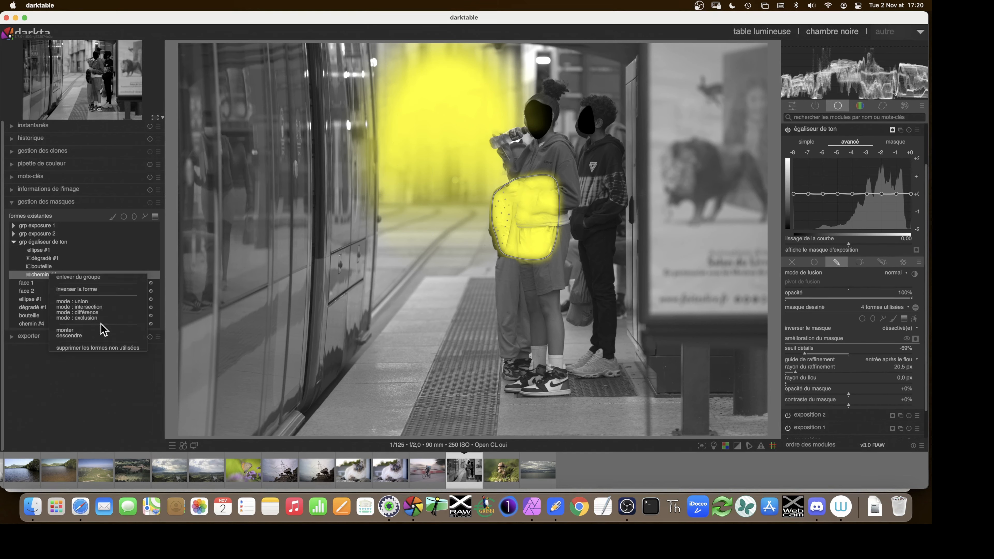
click(97, 313)
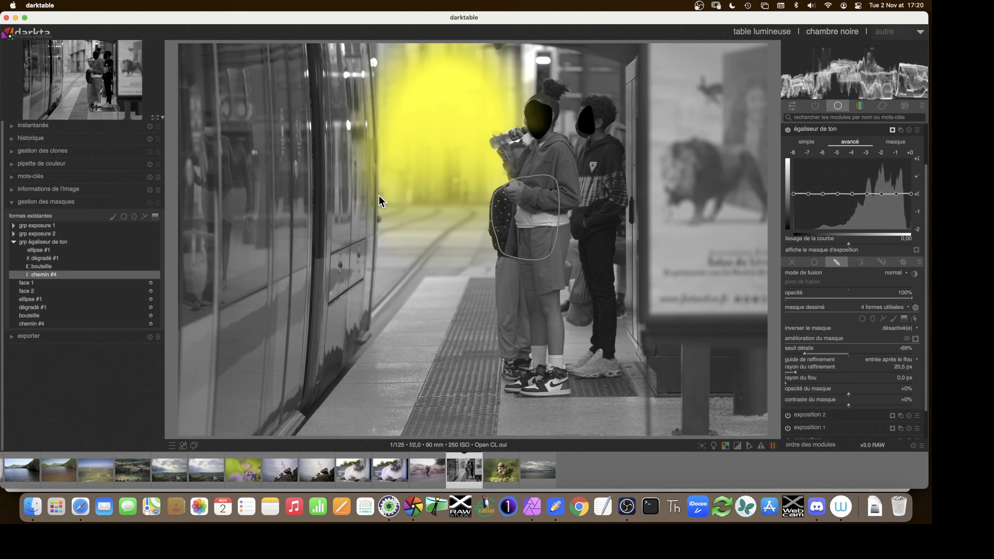
- Draw a large path over the tram's side, following its edge beside the bright background
click(883, 318)
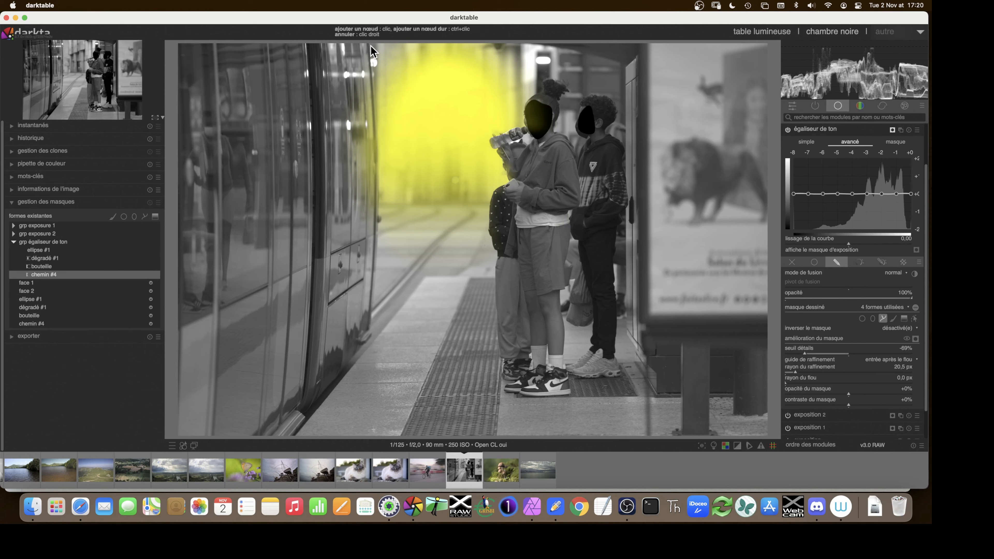
click(370, 59)
click(375, 219)
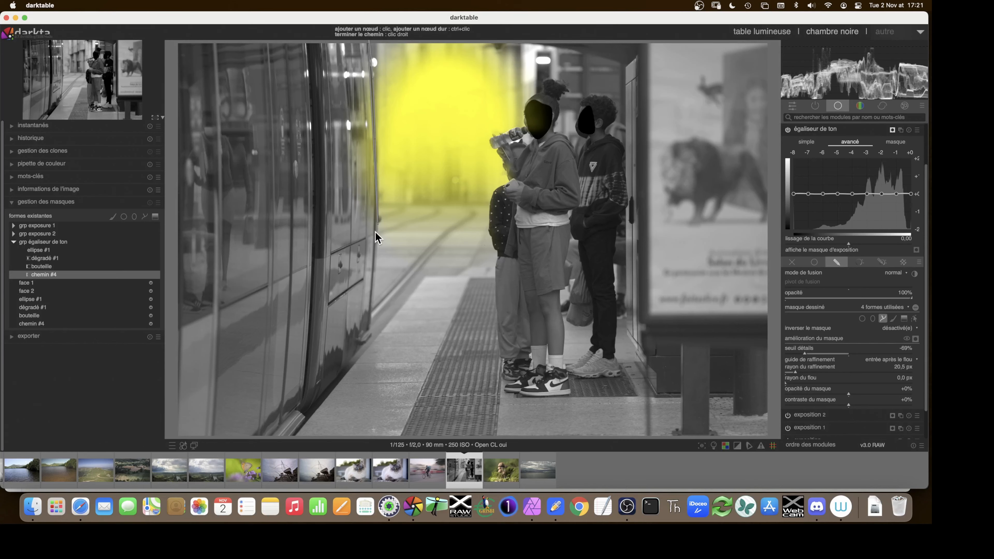
click(372, 284)
click(216, 96)
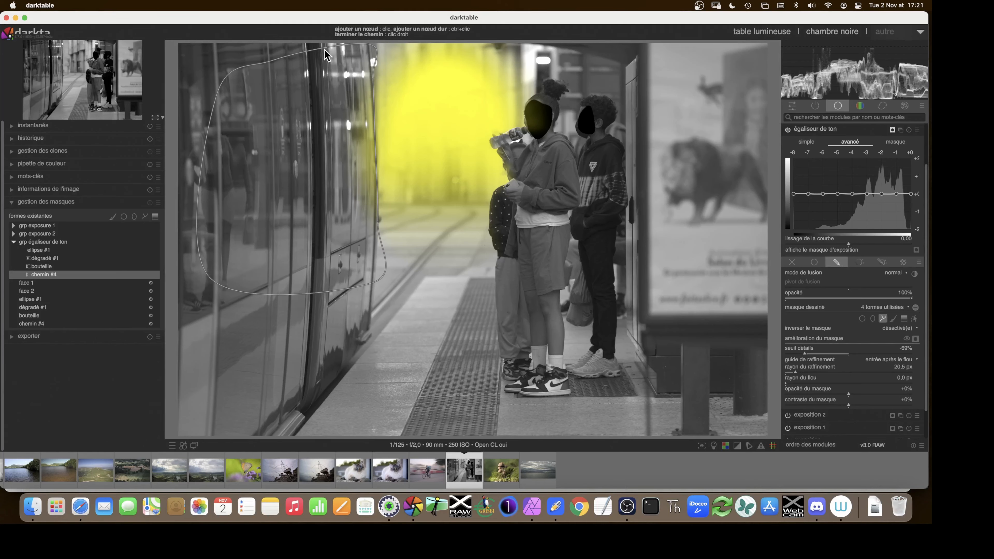
right_click(337, 49)
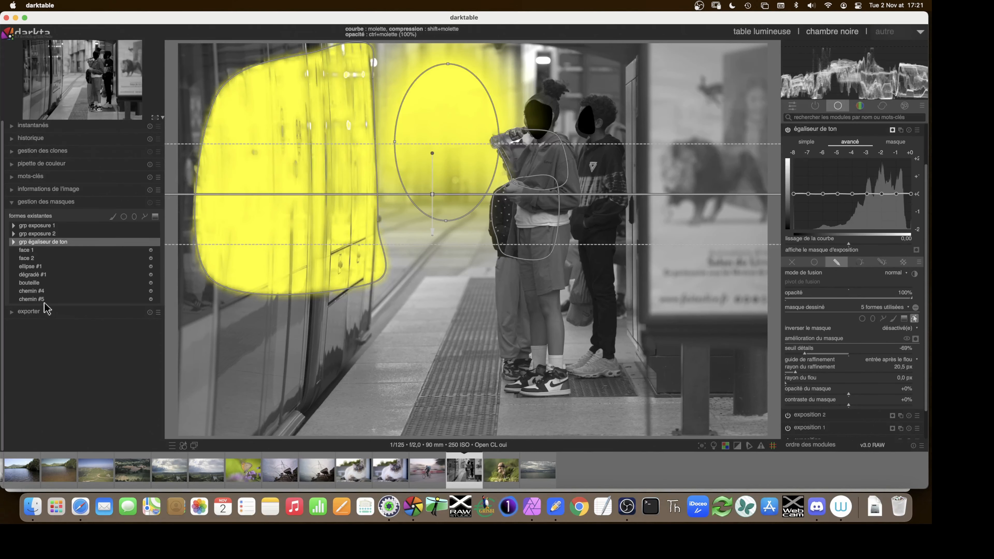
- Set the tram path's combination mode to difference within the égaliseur de ton group
click(13, 242)
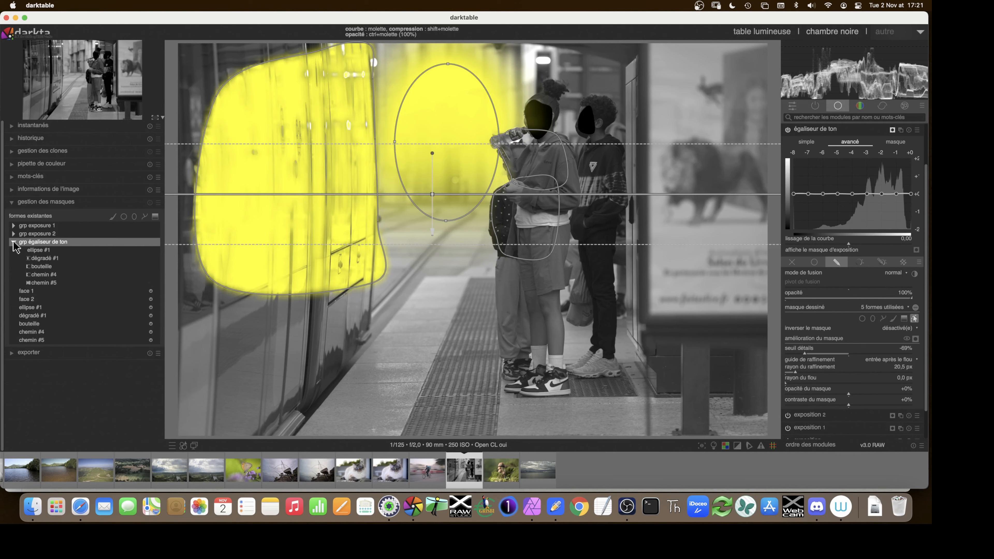
right_click(45, 283)
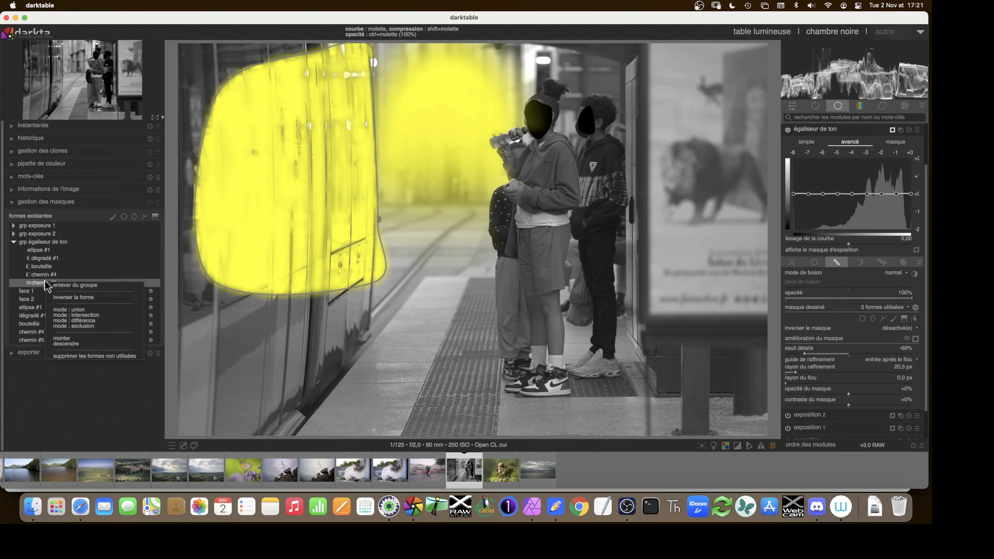
click(83, 326)
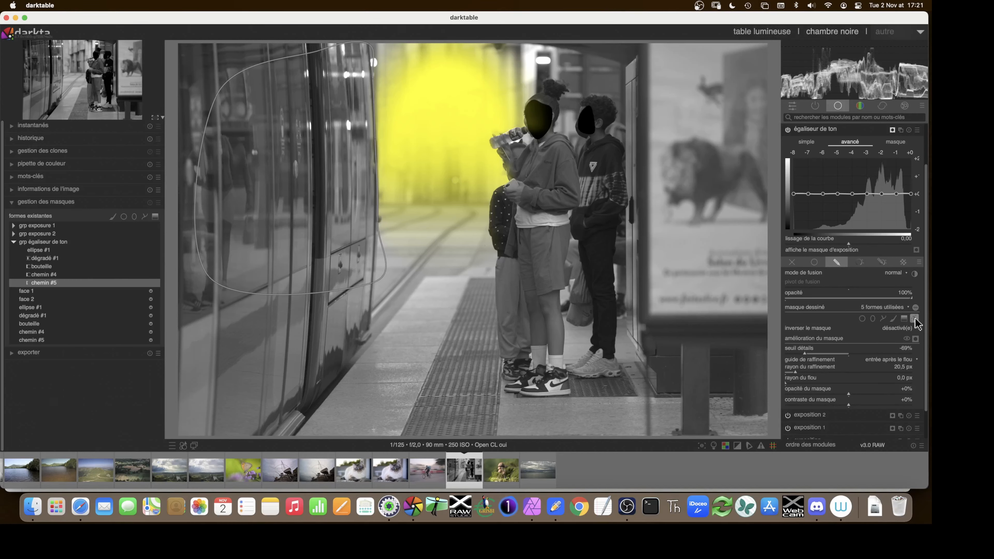
- Hide the shape outlines and turn off the tone equalizer's yellow mask overlay
click(914, 319)
click(914, 319)
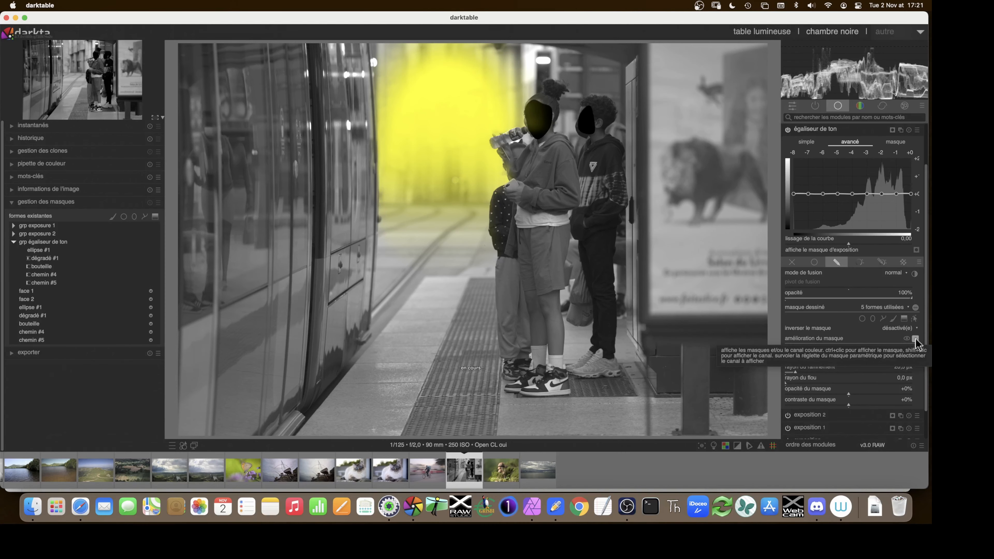
click(916, 339)
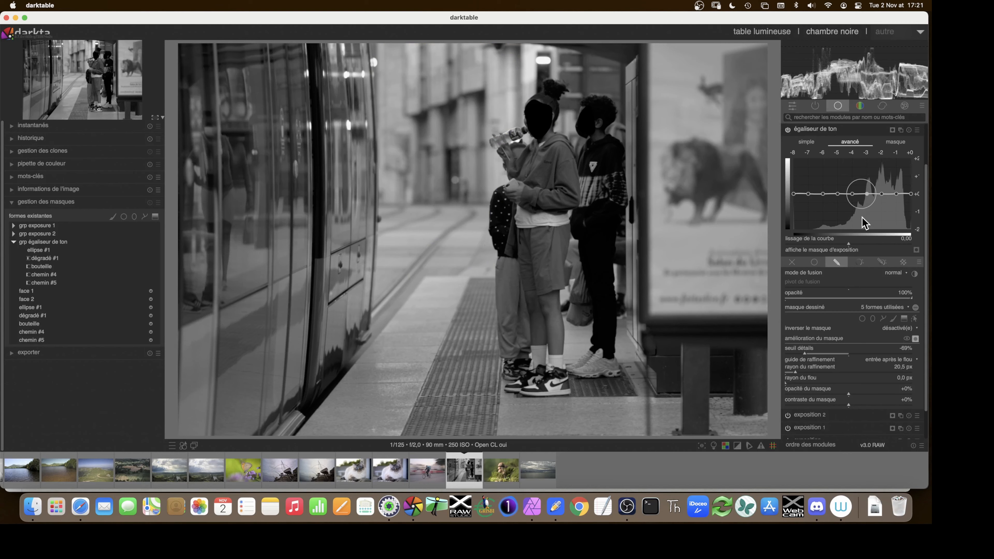
- Raise the tone equalizer's curve around -2 EV and lower it slightly around -6 EV to brighten the masked background
scroll(860, 297, up, 3)
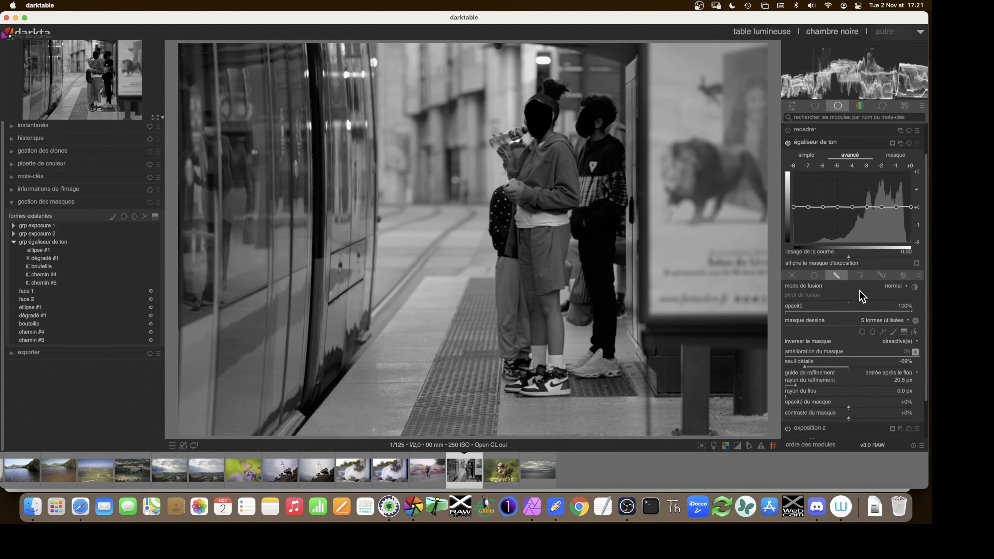
drag(879, 228, 882, 214)
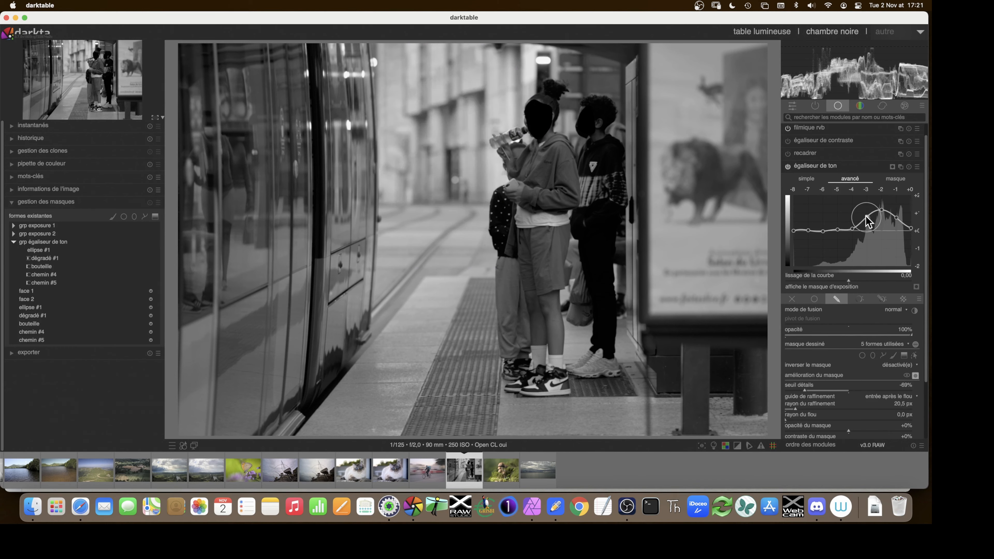
drag(884, 211, 885, 208)
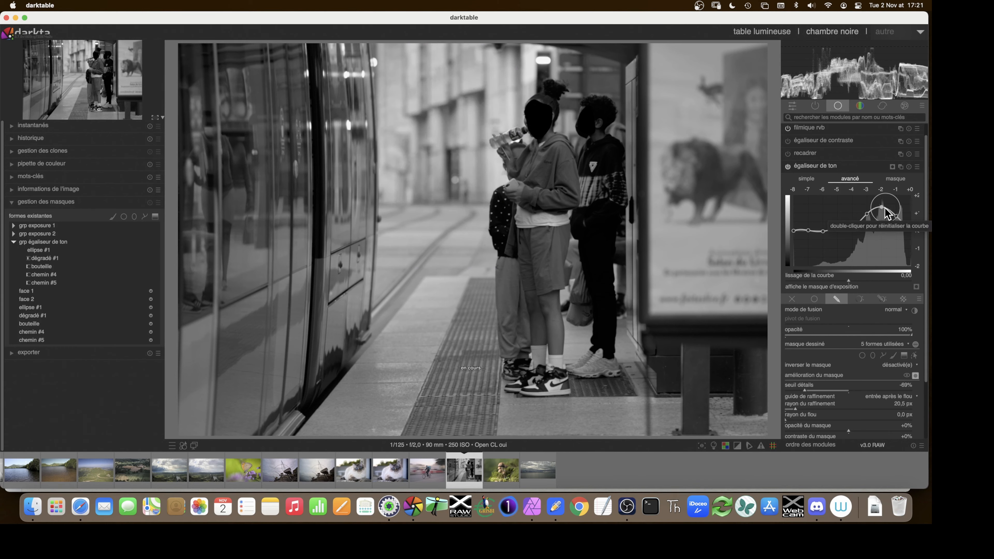
drag(837, 229, 834, 233)
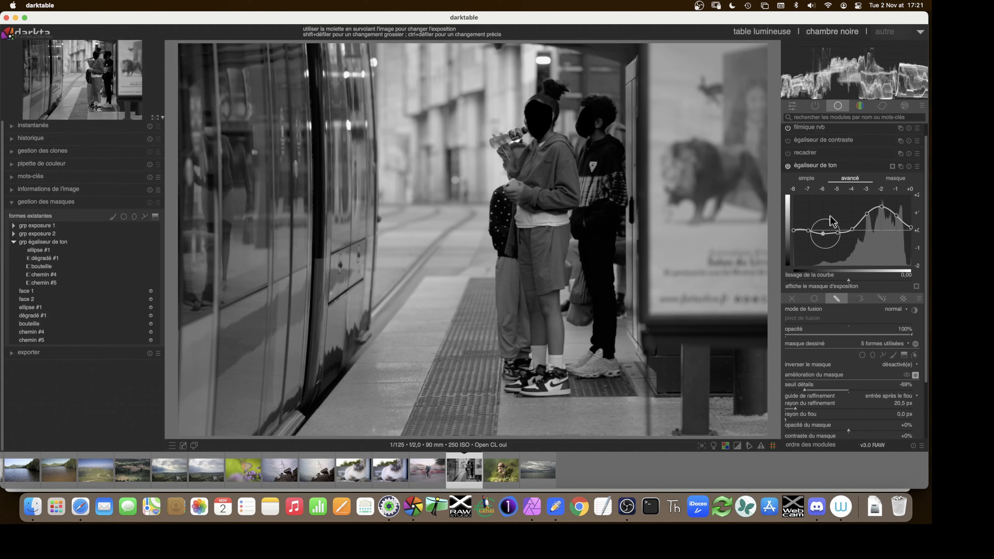
- Compare the tram photo with and without the tone equalizer by switching the module off and on repeatedly
click(787, 166)
click(788, 166)
click(788, 166)
click(789, 167)
click(788, 167)
click(788, 166)
click(801, 168)
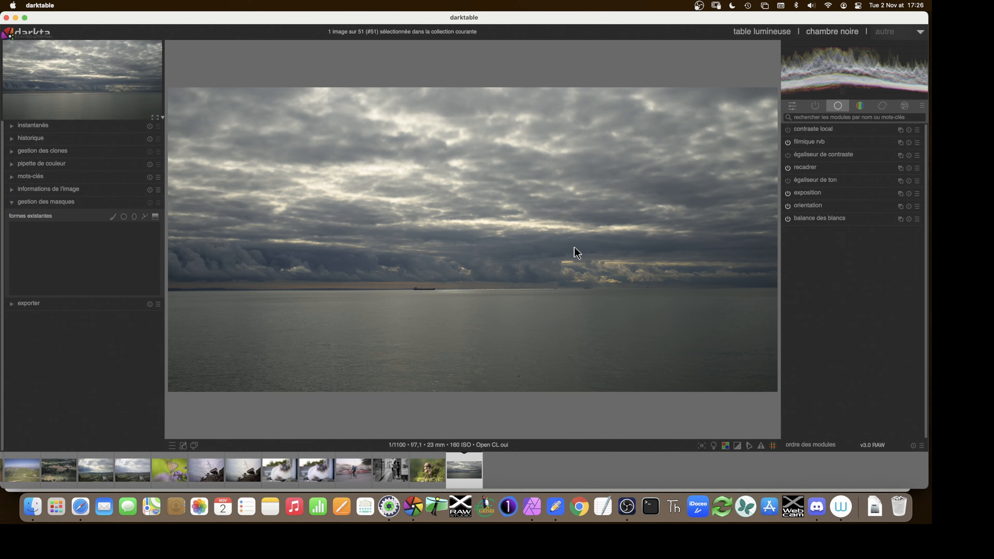
- Create a new instance of the exposition module named "ciel" for the seascape photo
click(900, 194)
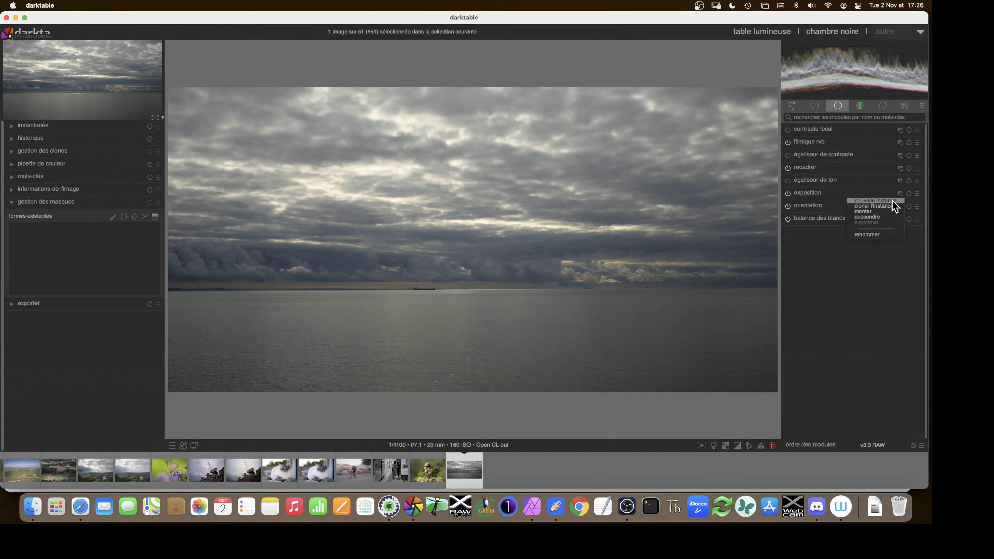
click(893, 200)
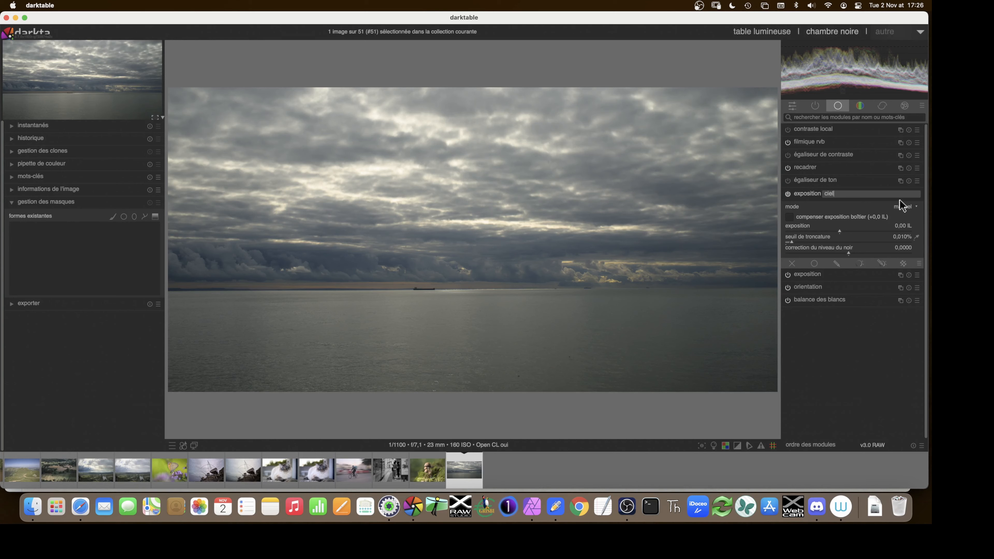
key(Return)
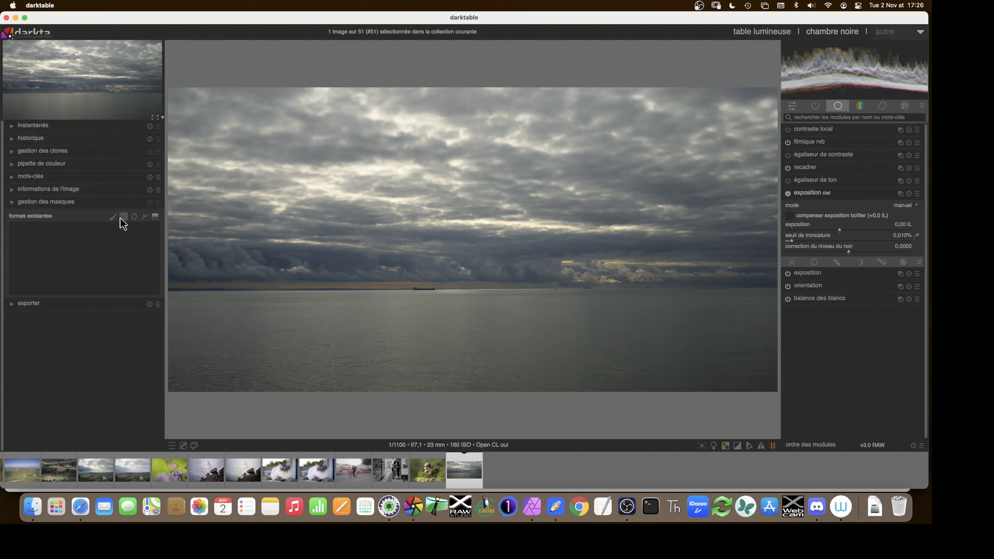
- Give the "ciel" exposition instance a drawn mask with a horizontal gradient placed on the sea just below the horizon
click(836, 262)
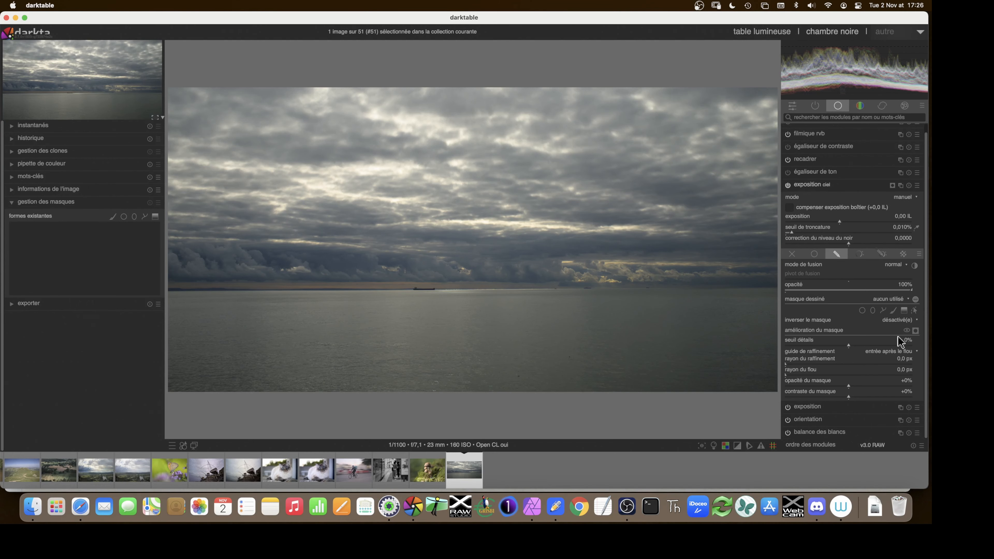
click(904, 310)
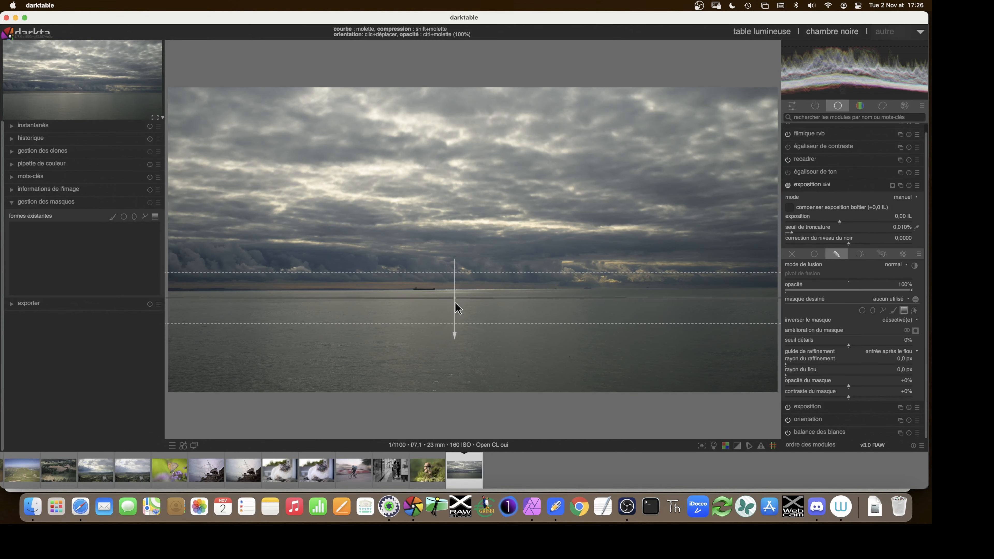
click(459, 314)
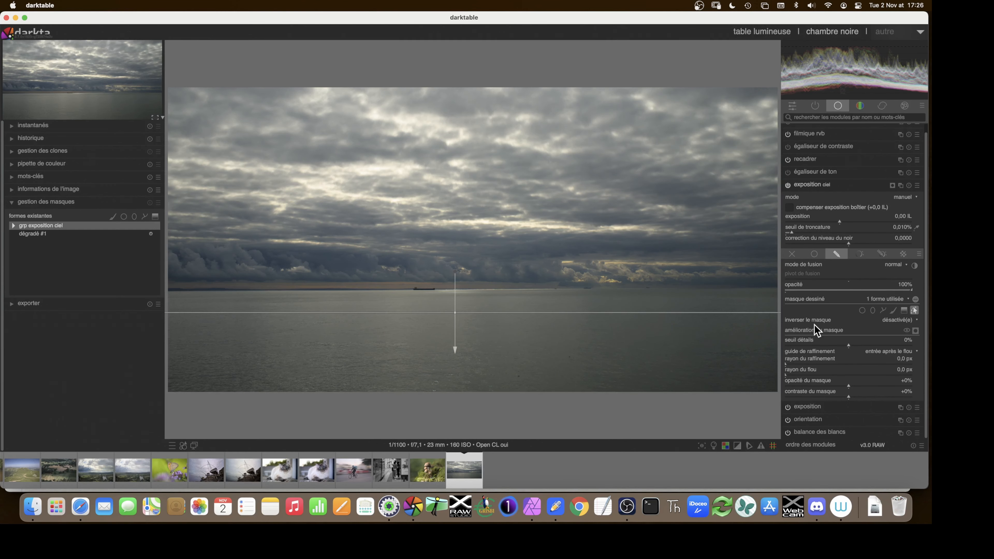
- Add a second horizontal gradient across the upper sky, oriented opposite to the first, and check the combined mask overlay
click(915, 331)
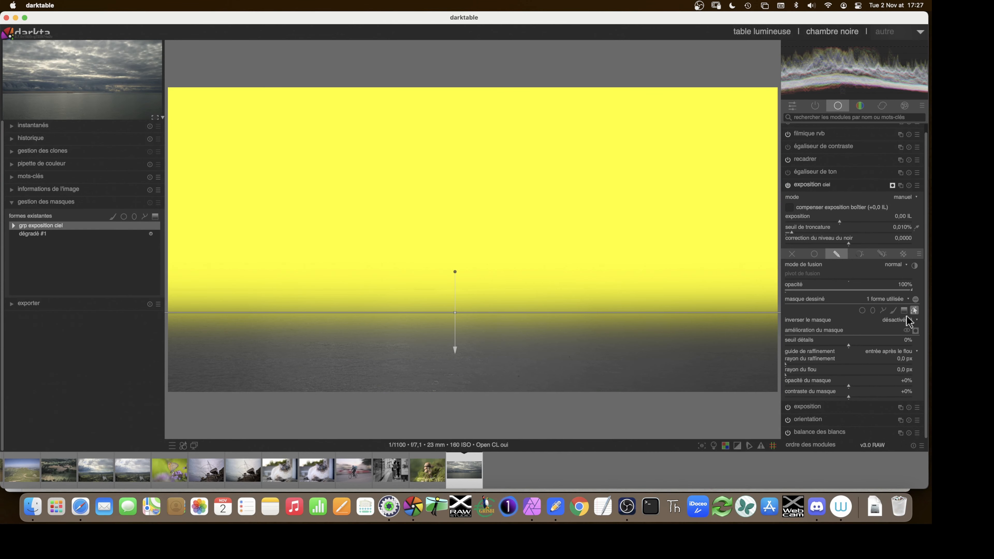
click(916, 332)
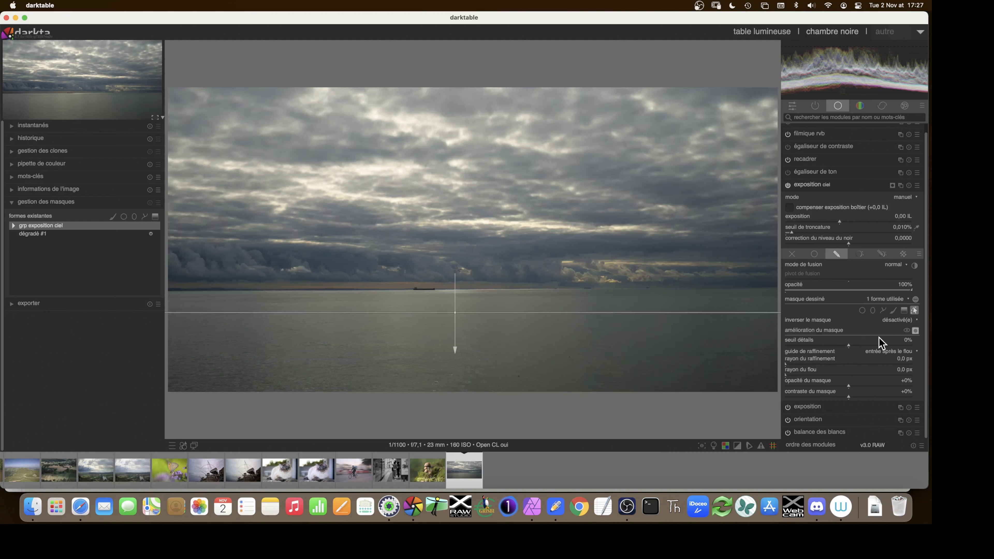
click(904, 310)
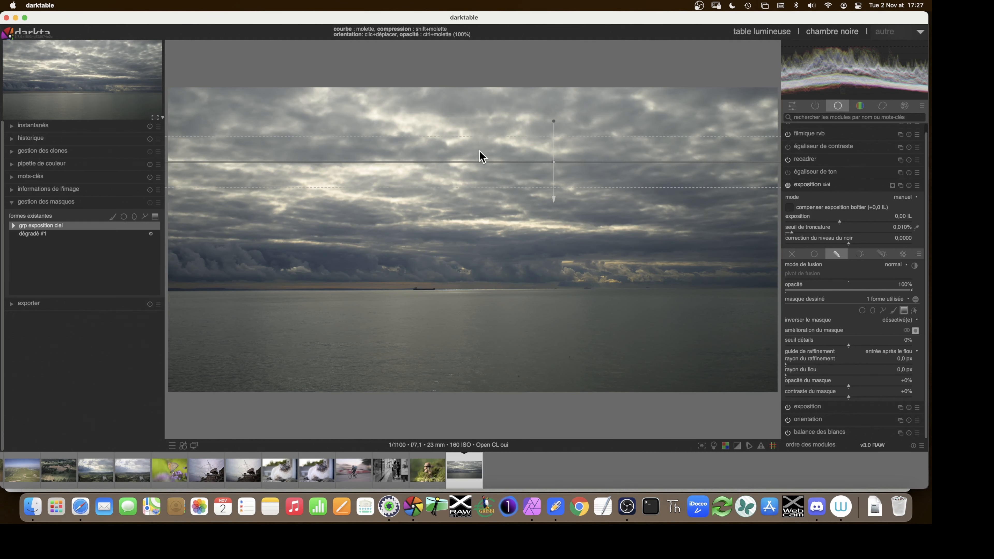
drag(432, 139, 432, 227)
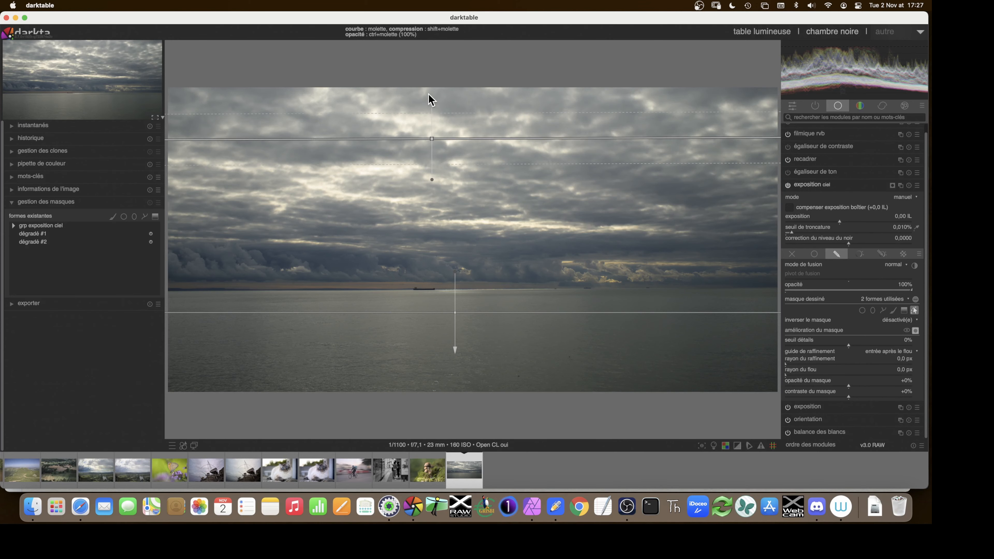
click(915, 331)
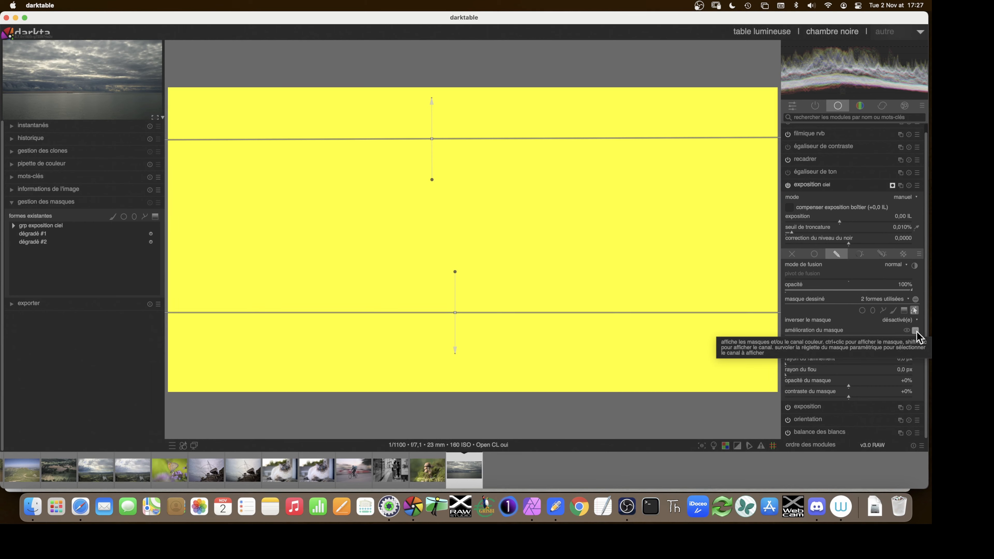
click(915, 331)
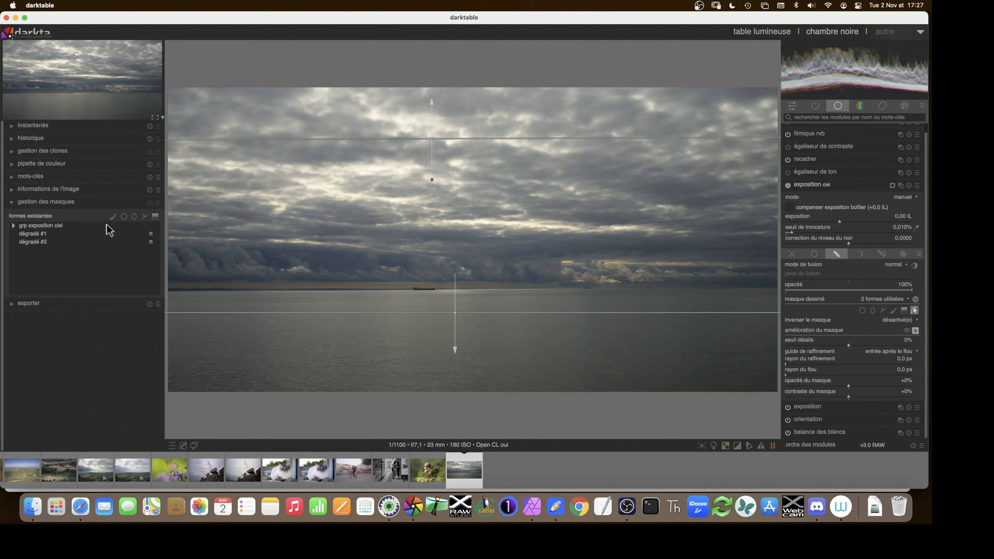
- Set dégradé #2 in the exposition ciel group to intersection mode and display the resulting mask
click(14, 230)
click(14, 226)
click(39, 241)
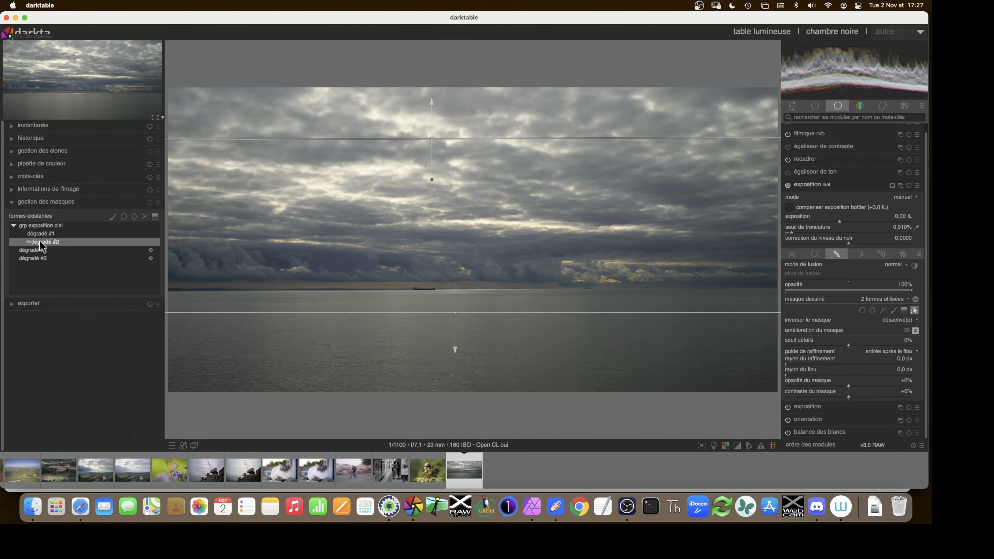
right_click(39, 242)
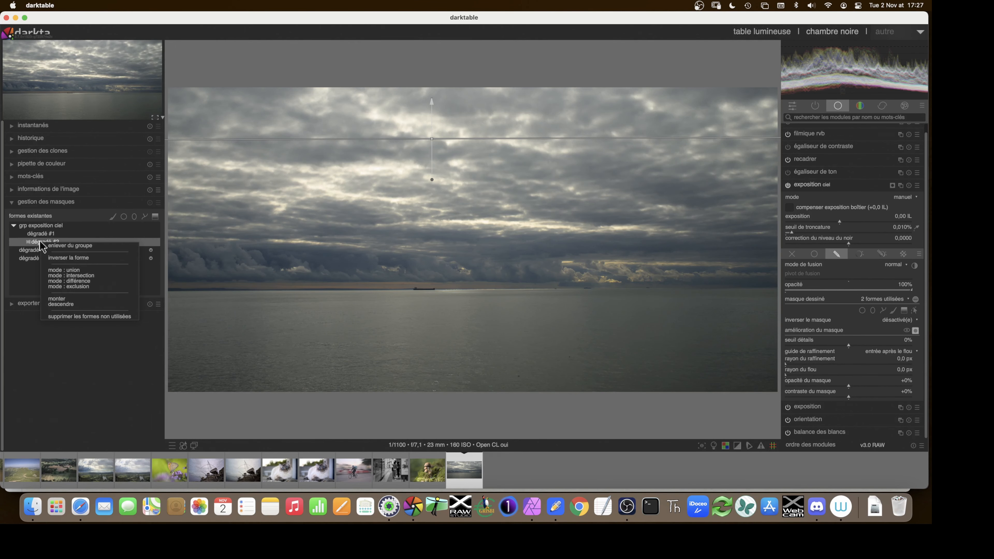
click(60, 275)
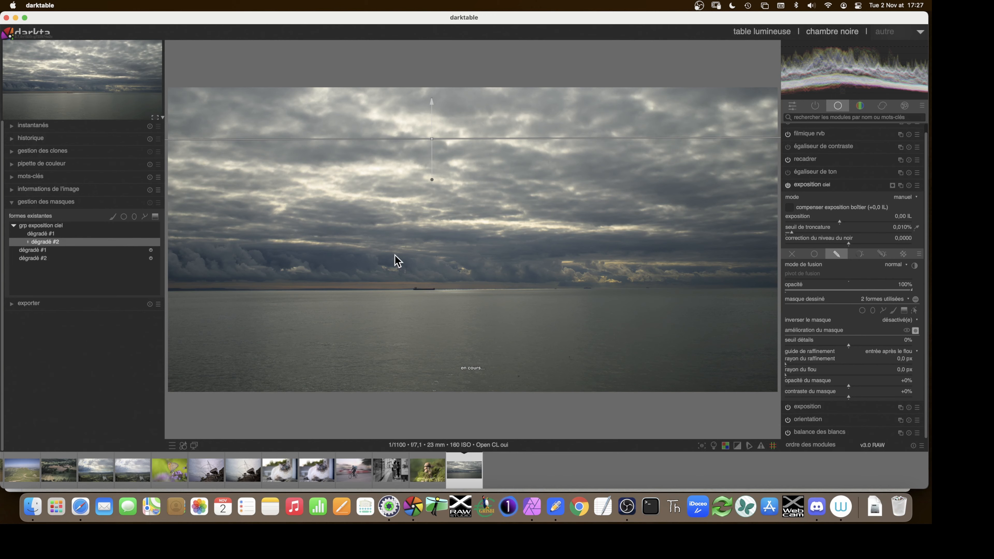
click(916, 331)
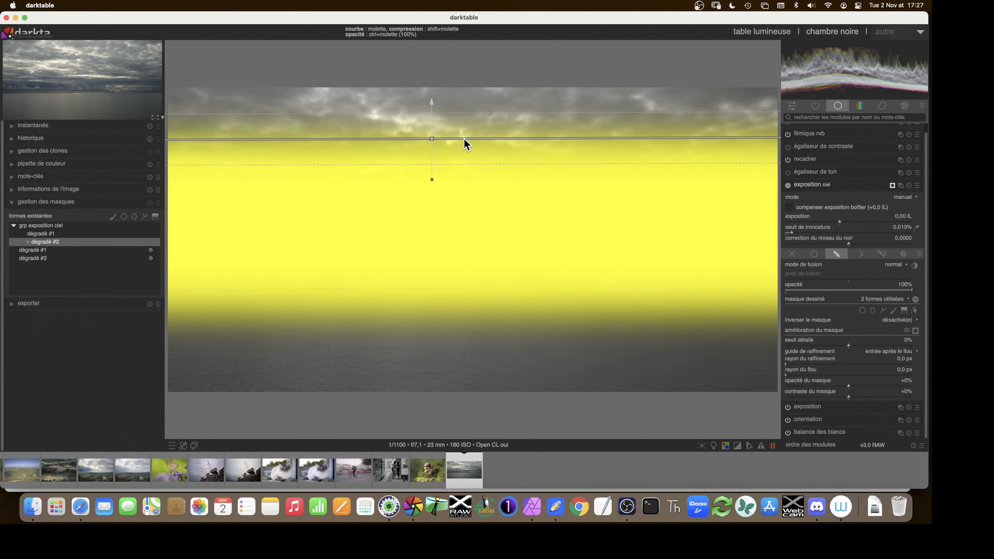
- Set the upper sky gradient's compression to 6,71% and move the gradient slightly lower in the clouds
scroll(466, 144, down, 2)
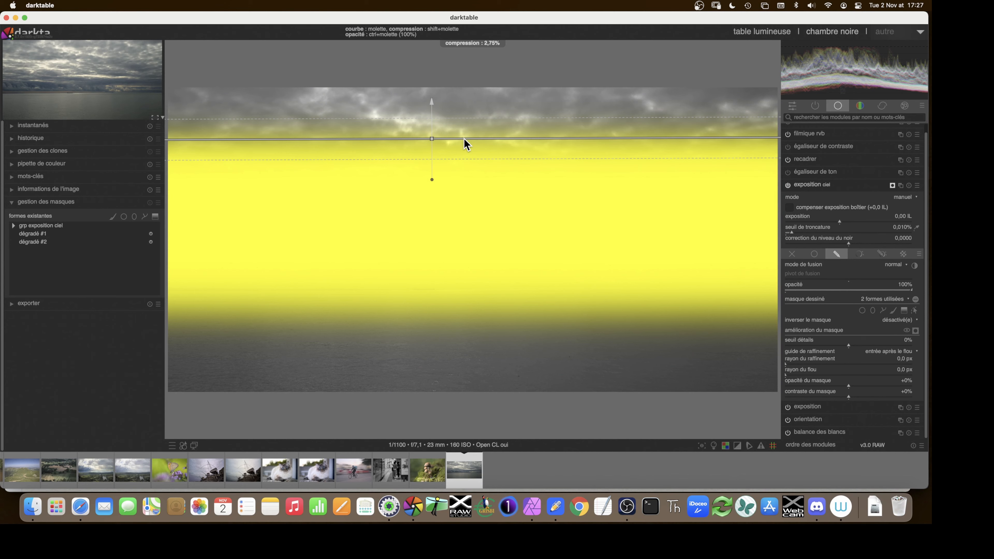
scroll(465, 144, up, 1)
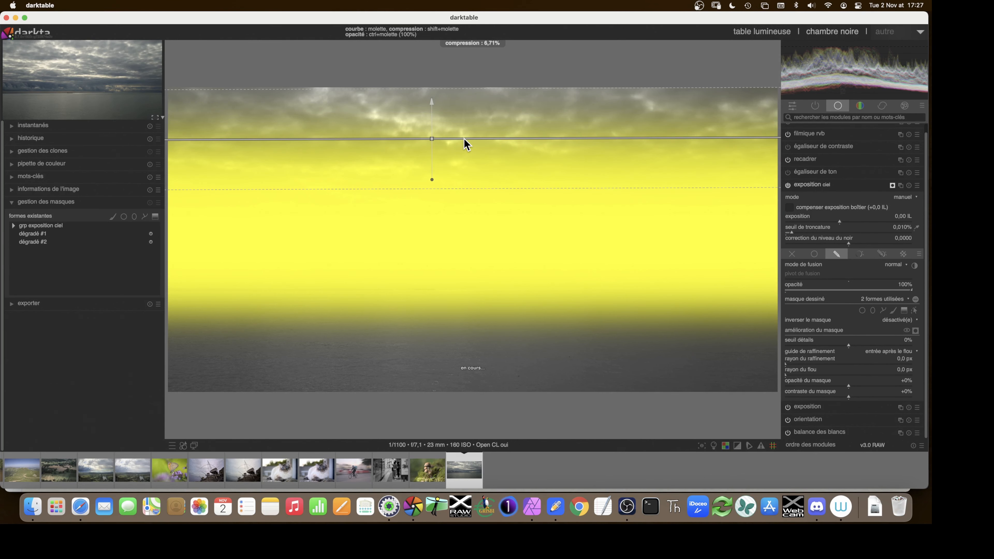
drag(474, 141, 488, 146)
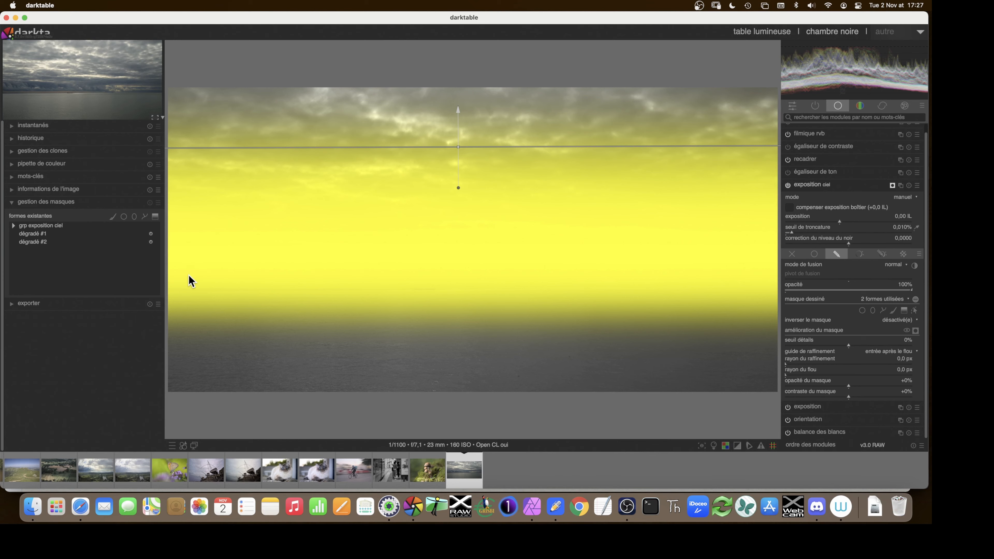
- Move dégradé #1 up to just above the horizon and tighten its compression to 2,75%
click(39, 233)
click(39, 242)
click(38, 234)
click(38, 242)
click(37, 233)
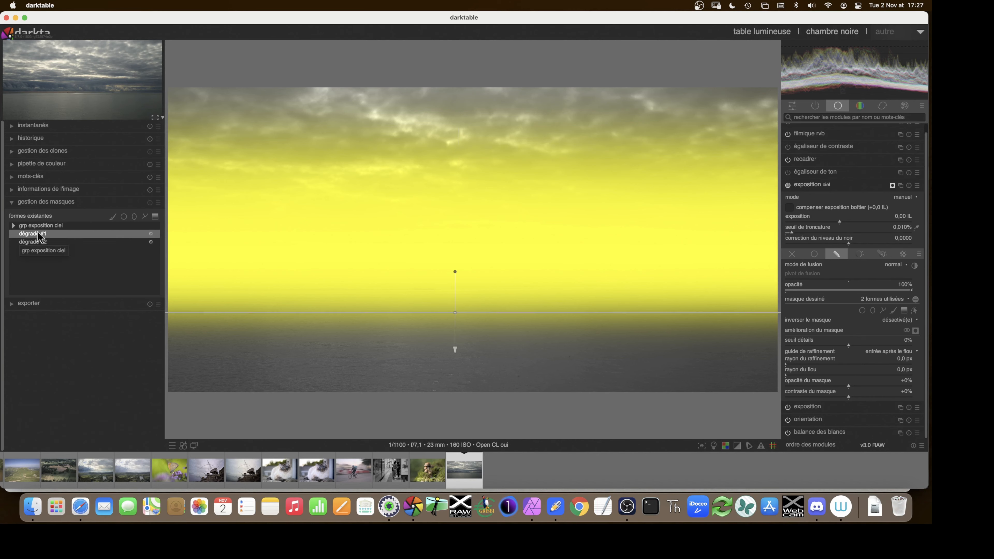
drag(472, 303, 476, 282)
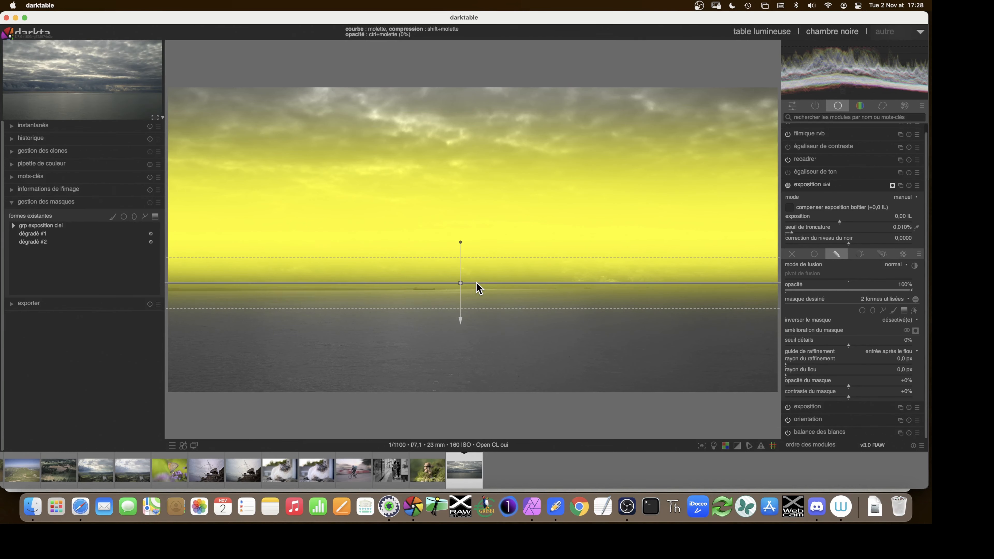
shift+scroll(479, 288, down, 2)
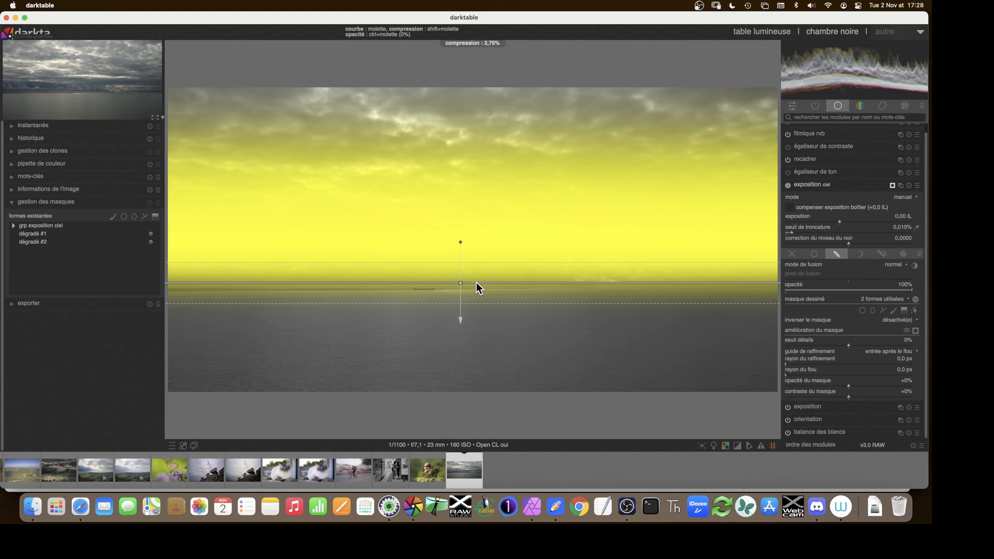
drag(476, 284, 477, 285)
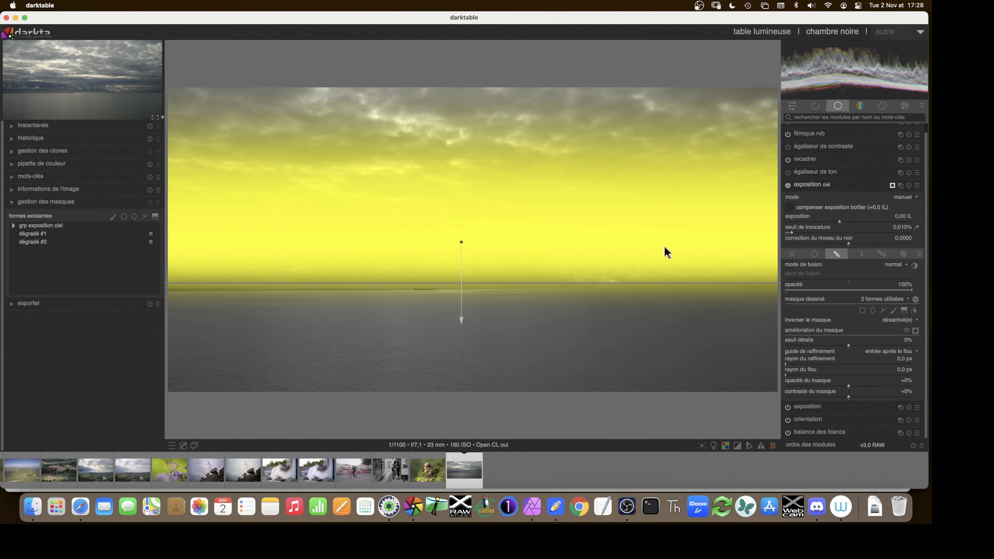
- Hide the mask overlay and gradient shapes, set the "ciel" instance's exposure to 0,45 IL, and collapse the module
click(916, 330)
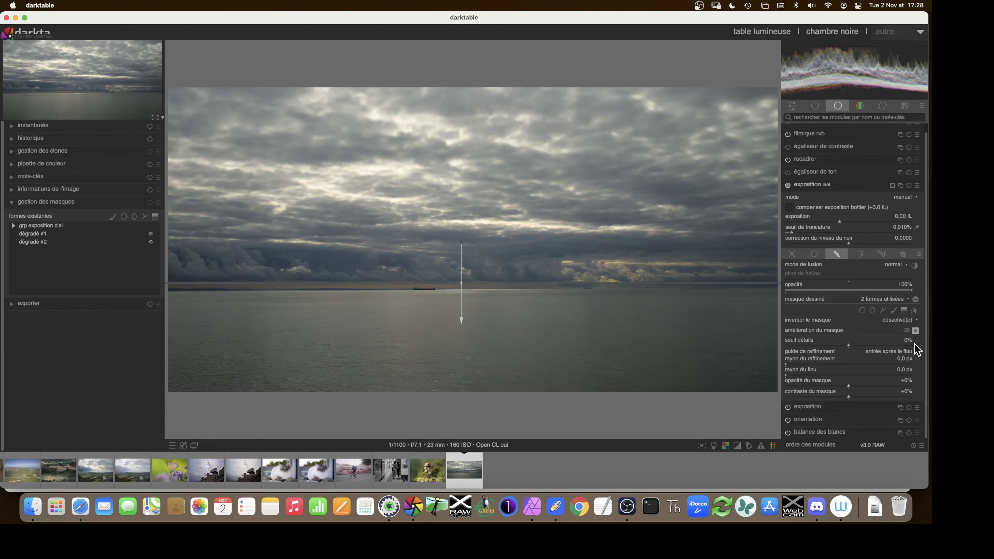
click(914, 311)
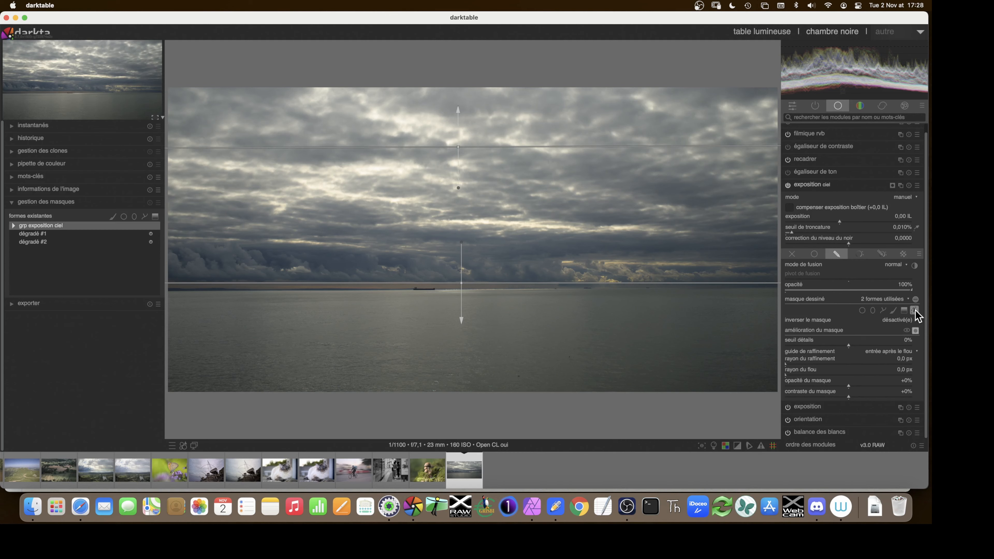
click(914, 311)
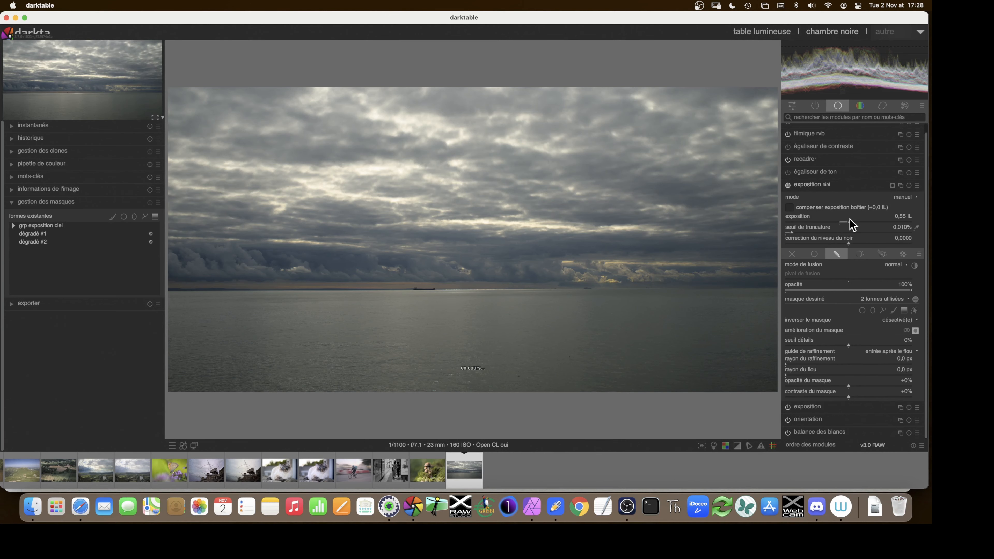
mouse_move(850, 219)
mouse_down()
mouse_move(864, 219)
mouse_move(816, 224)
mouse_move(858, 227)
mouse_move(848, 226)
mouse_up()
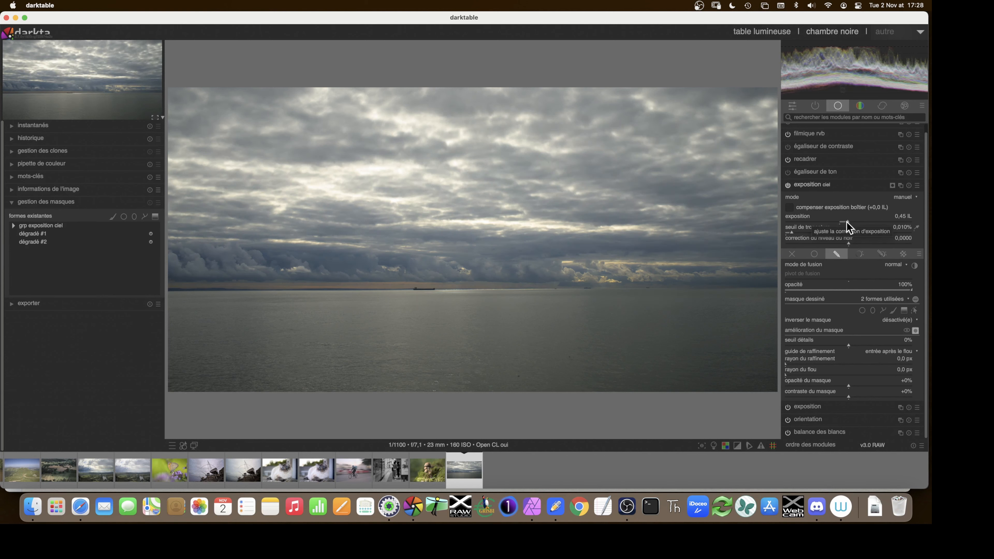
click(805, 184)
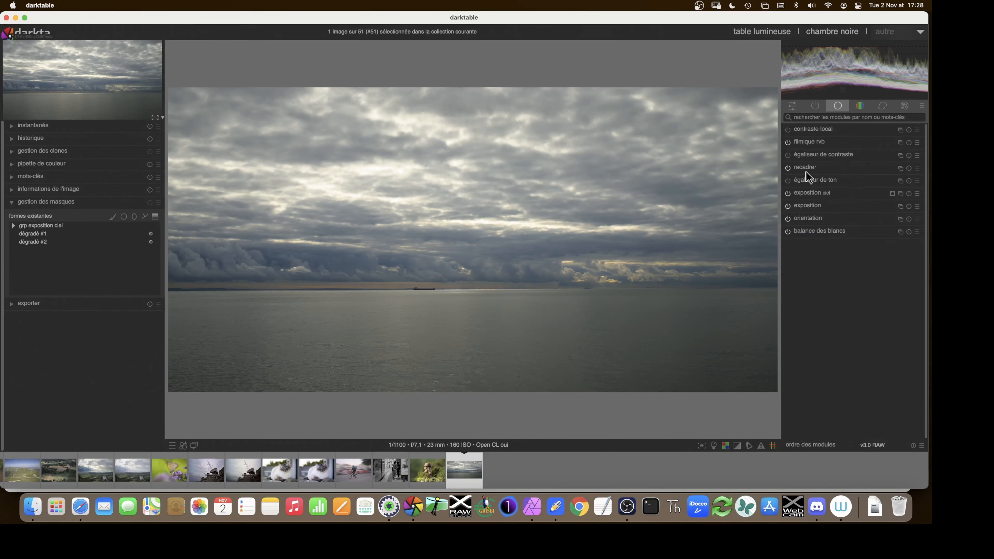
- Create a new instance of the balance couleur rvb module named "ciel"
click(860, 106)
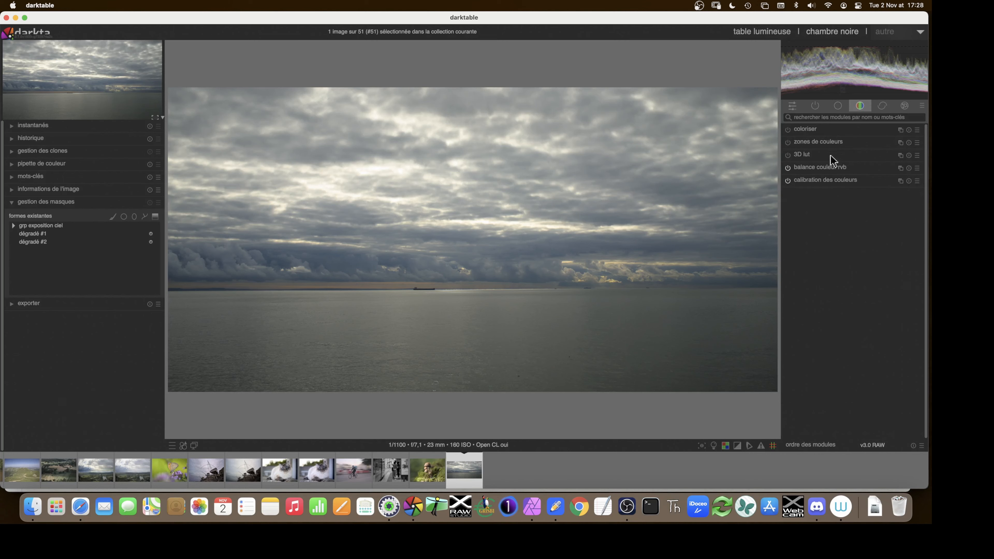
click(900, 168)
click(884, 175)
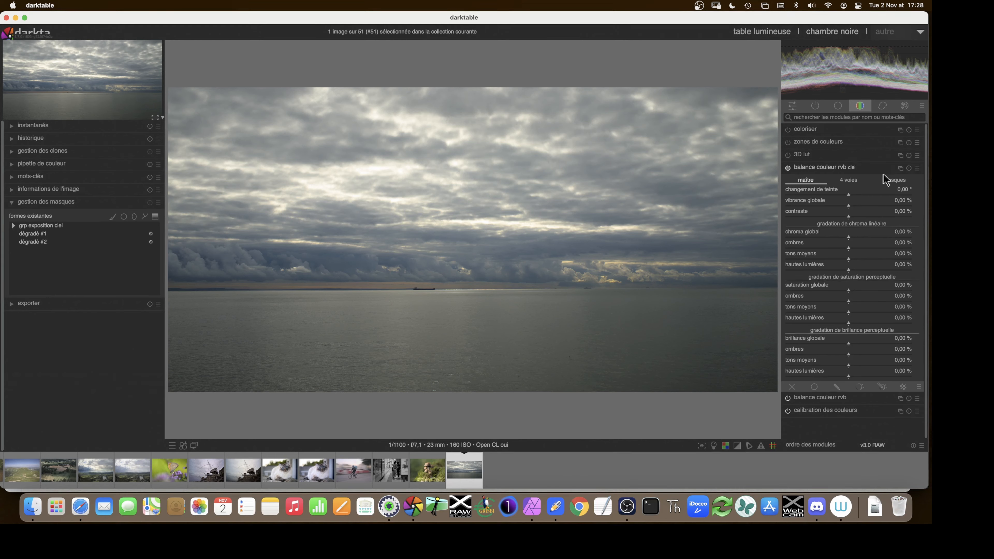
key(Return)
- Apply the exposition ciel raster mask to the "ciel" colour balance instance
click(904, 387)
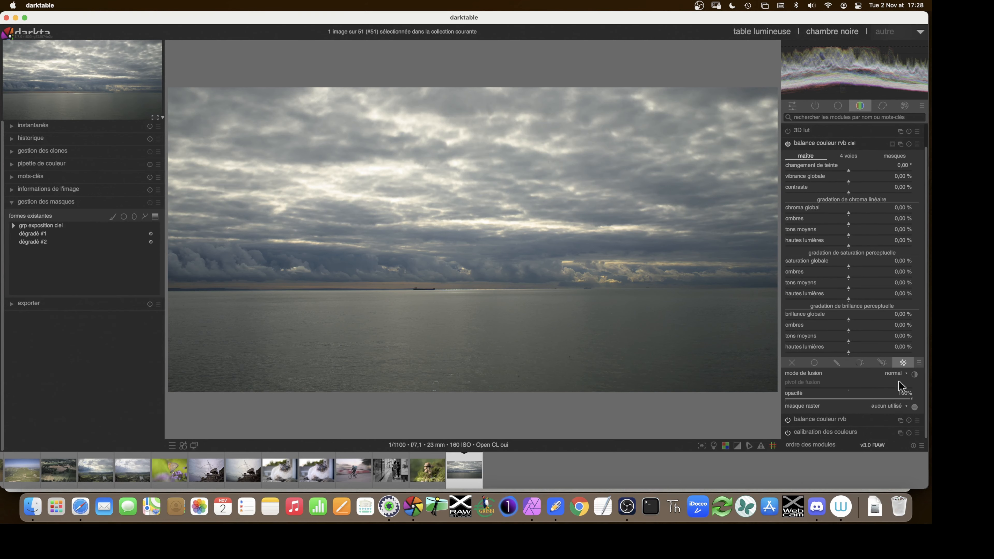
click(895, 406)
click(886, 413)
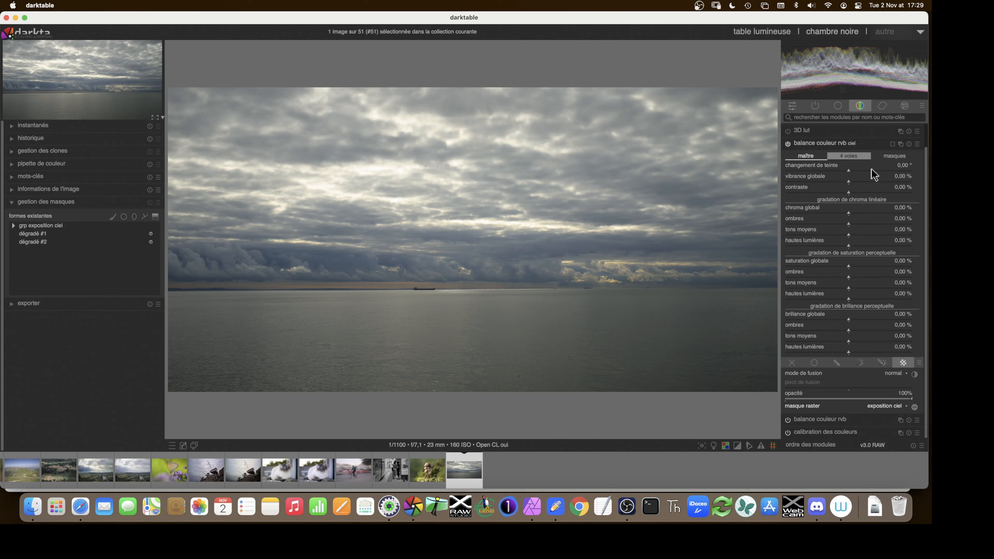
- Set the sky's global vibrance to 32,73%, global chroma to 11,15% and global saturation to 9,17%
drag(870, 180, 891, 181)
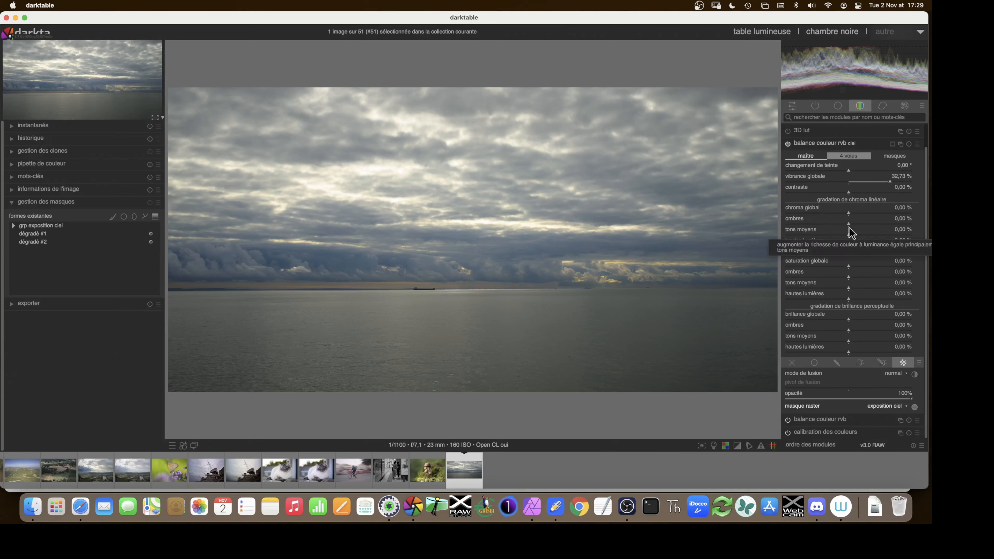
drag(850, 215, 897, 217)
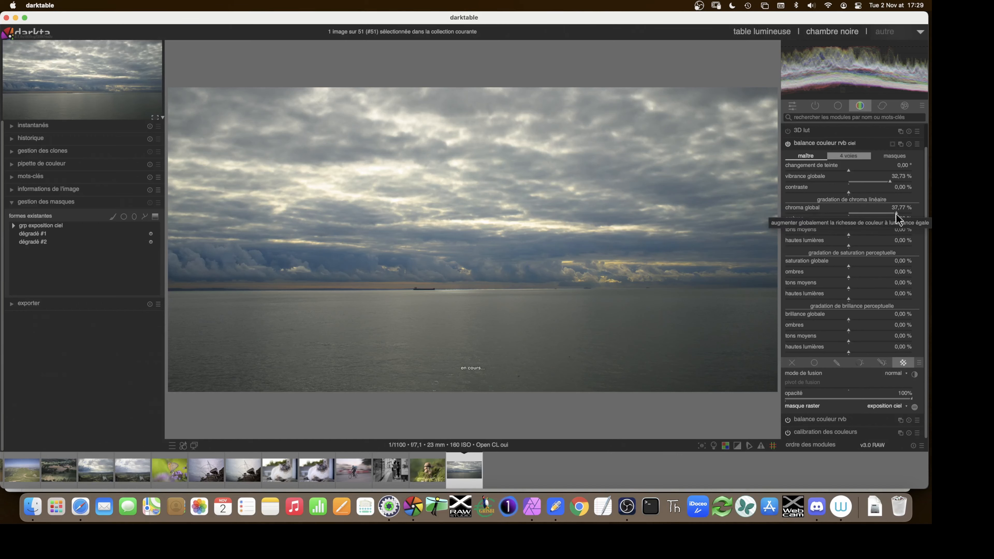
drag(846, 265, 906, 269)
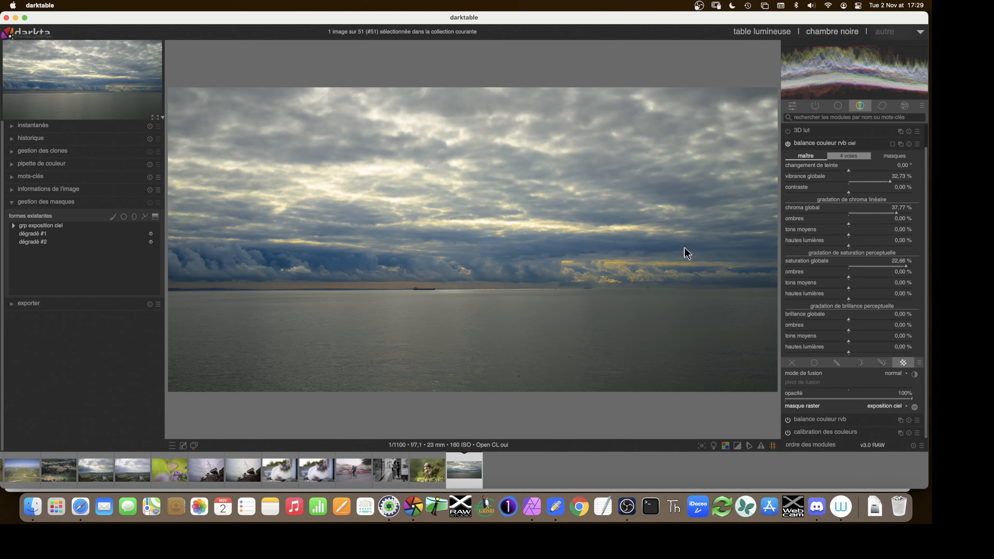
click(872, 266)
click(862, 213)
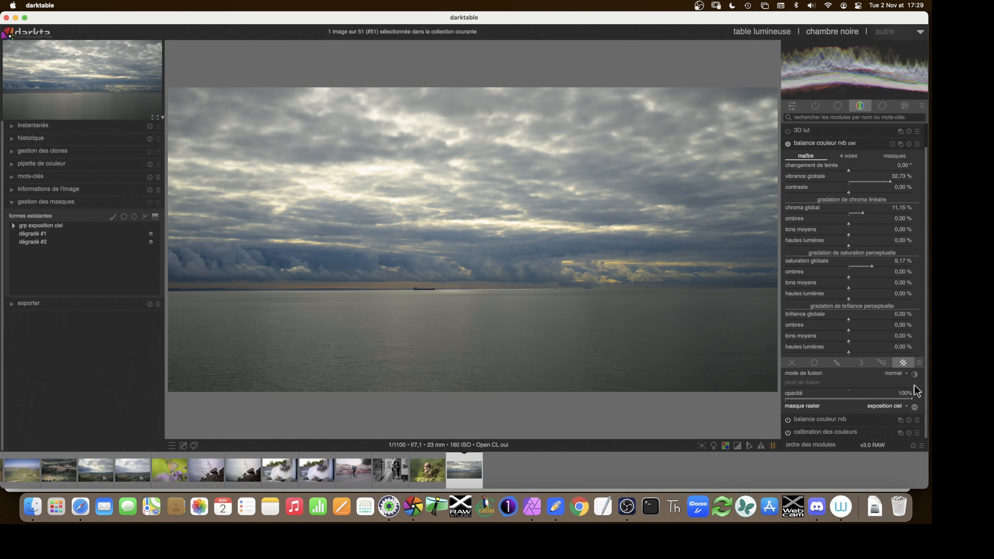
- Switch the "ciel" colour balance to a drawn mask reusing exposition ciel's shapes, and inspect its overlay and shape group
click(839, 363)
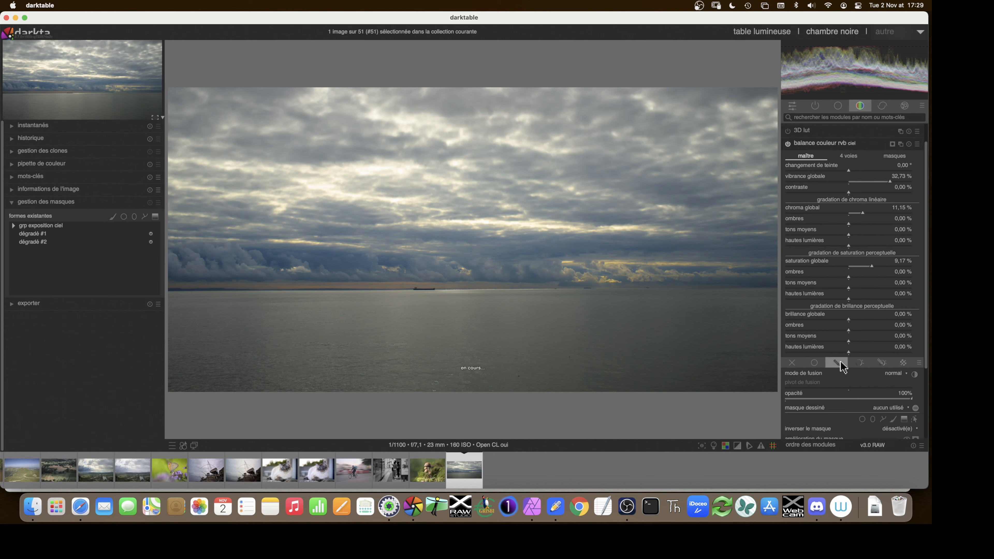
scroll(842, 366, down, 2)
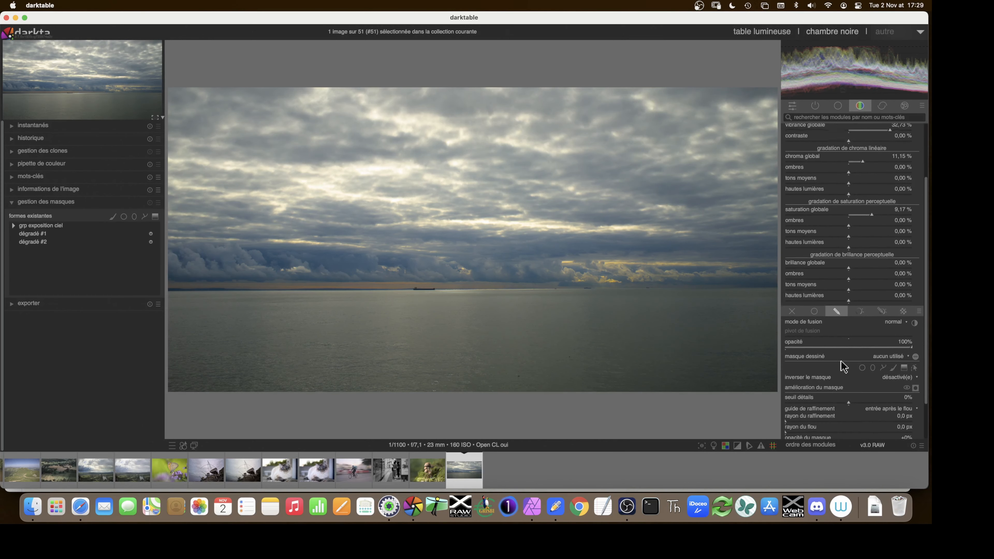
click(900, 356)
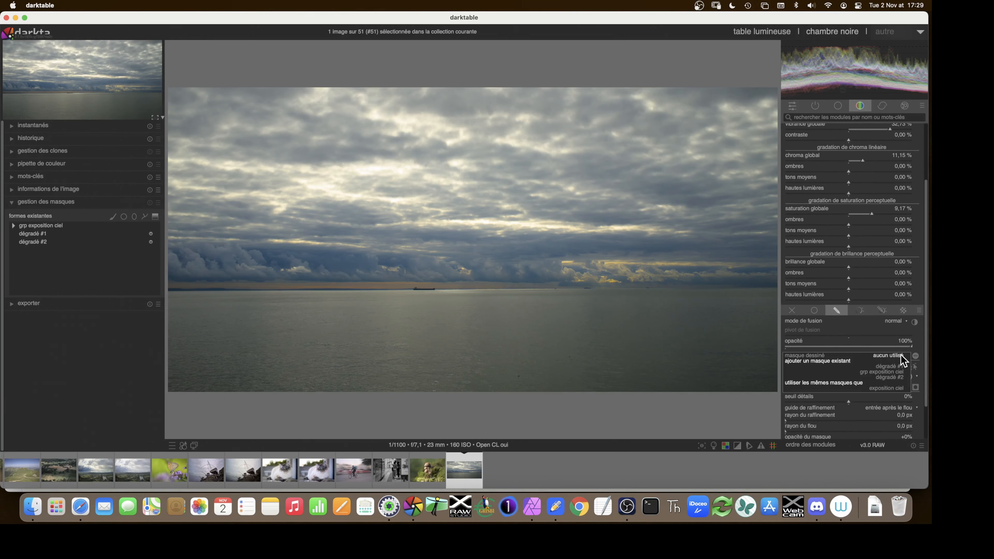
click(885, 388)
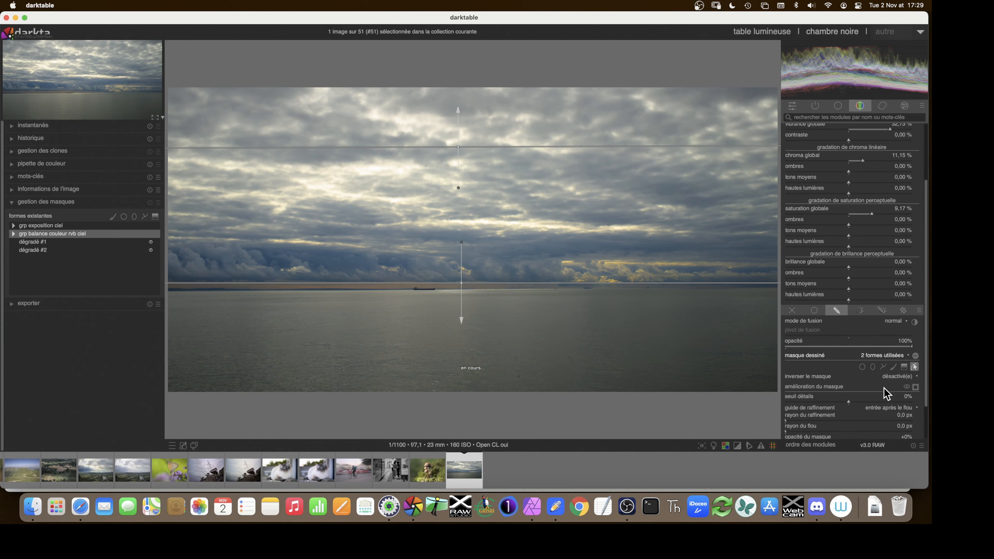
click(916, 386)
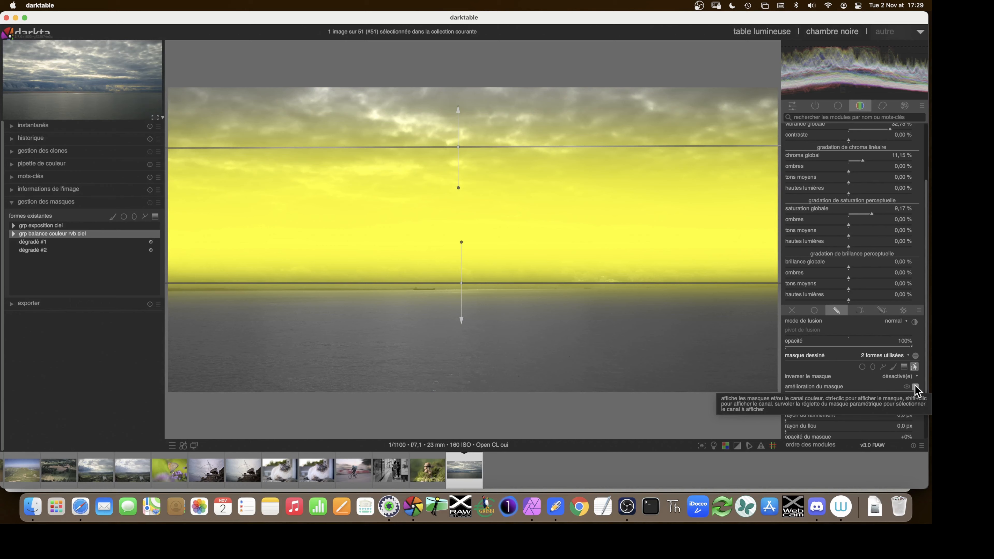
click(13, 235)
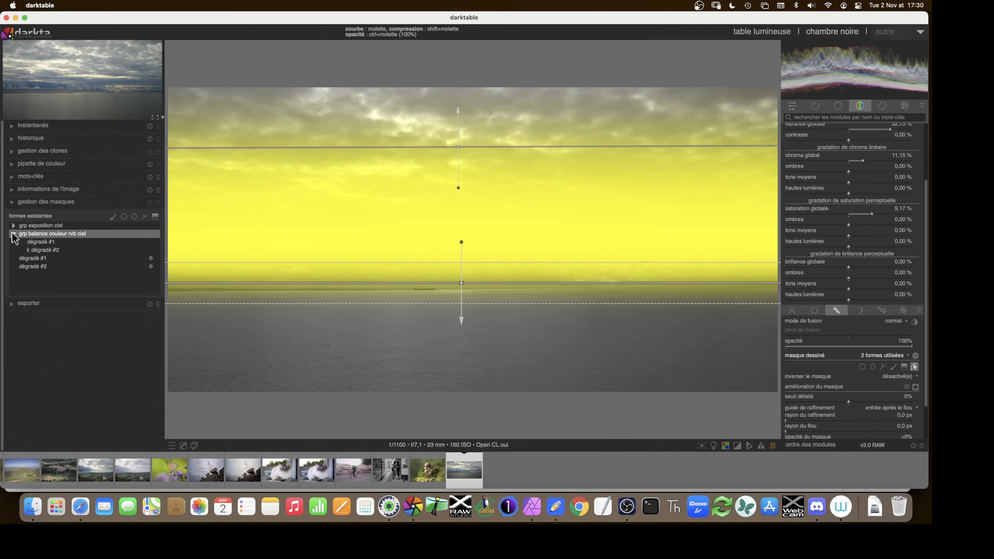
click(98, 235)
click(916, 386)
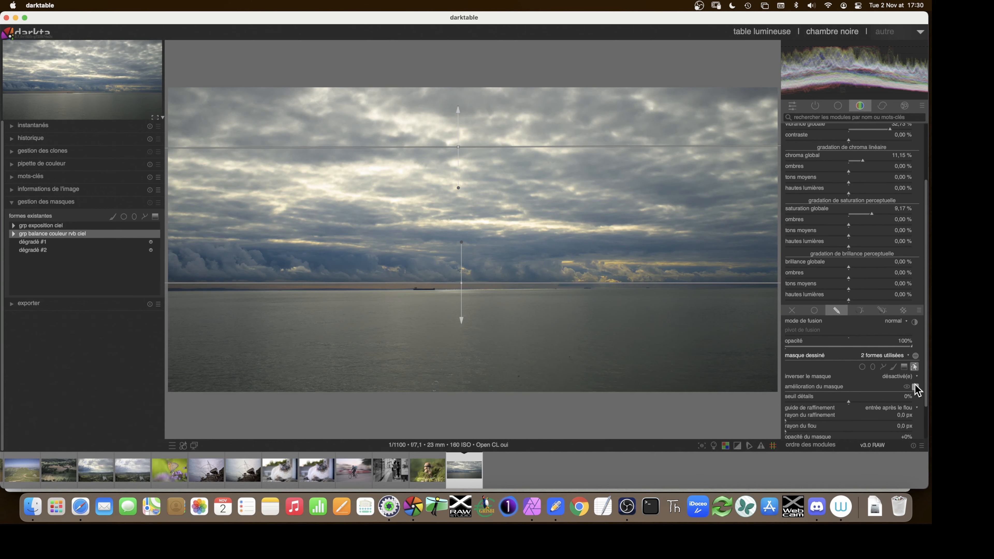
- Adjust the sky's global saturation to 5,22% and global chroma to 13,87%, and collapse the colour balance module
scroll(862, 215, down, 4)
scroll(860, 161, down, 5)
click(866, 161)
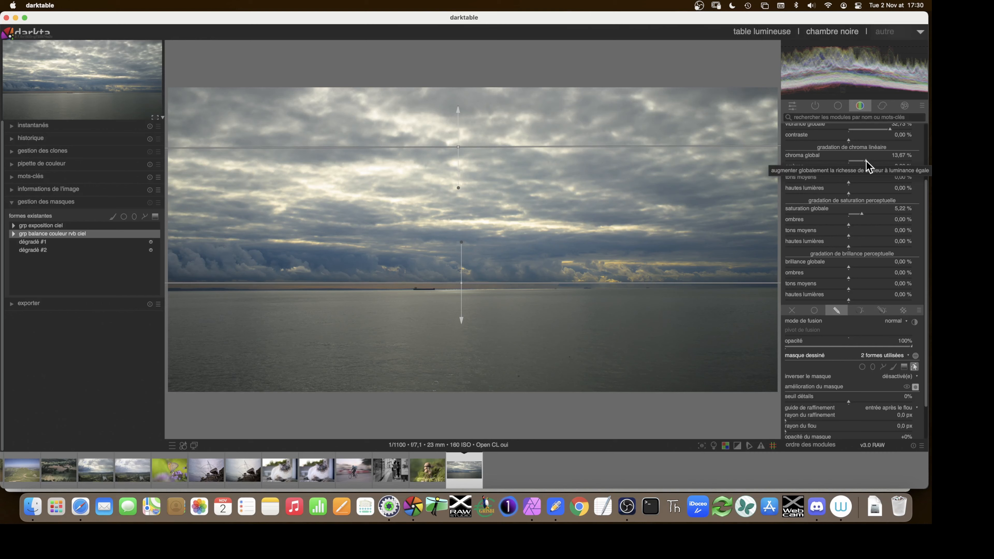
scroll(857, 162, up, 5)
click(818, 148)
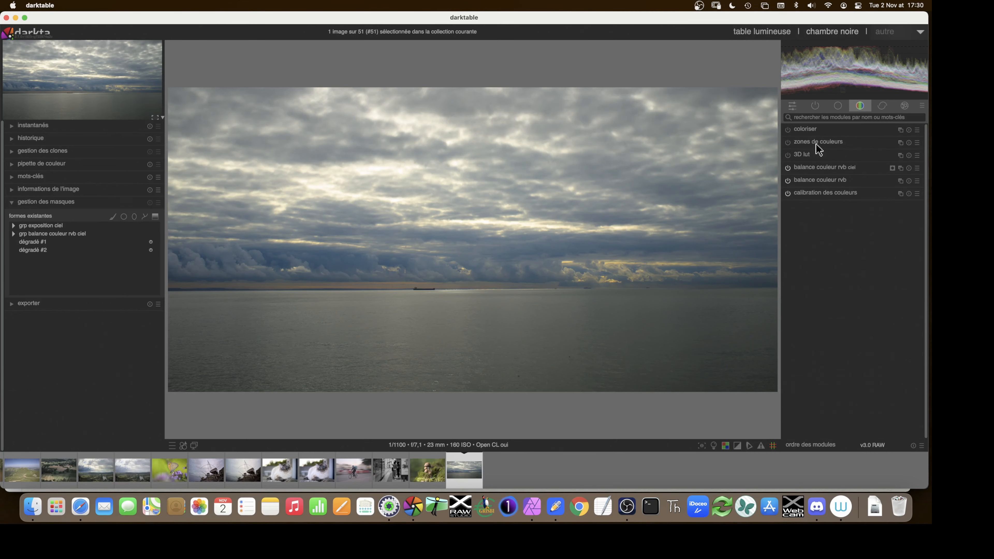